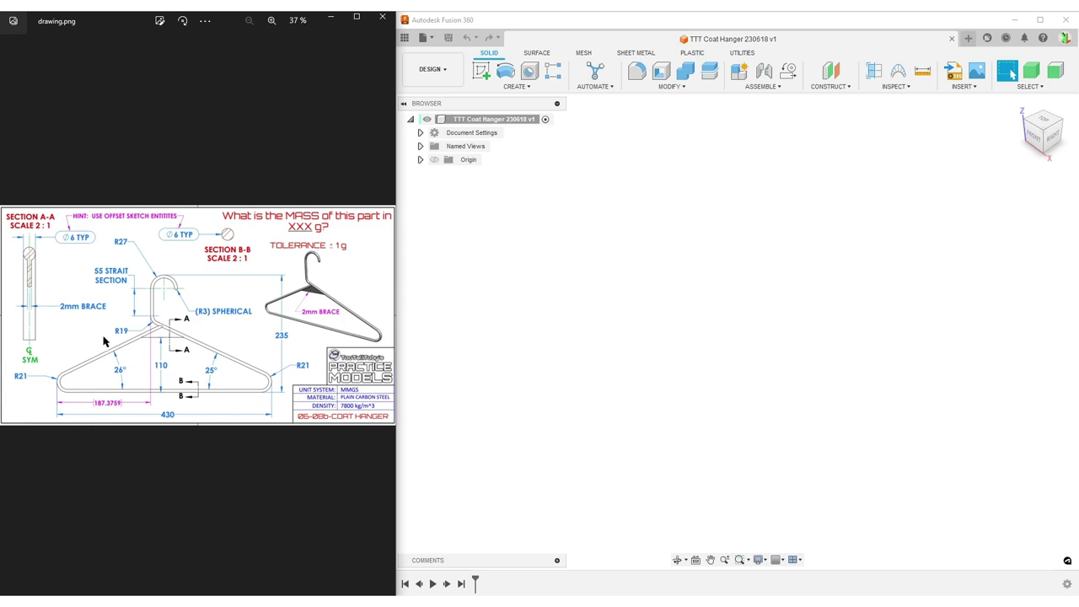
# Examine the coat hanger drawing's shape, title block material data and hook dimensions
pyautogui.scroll(5, 252, 357)
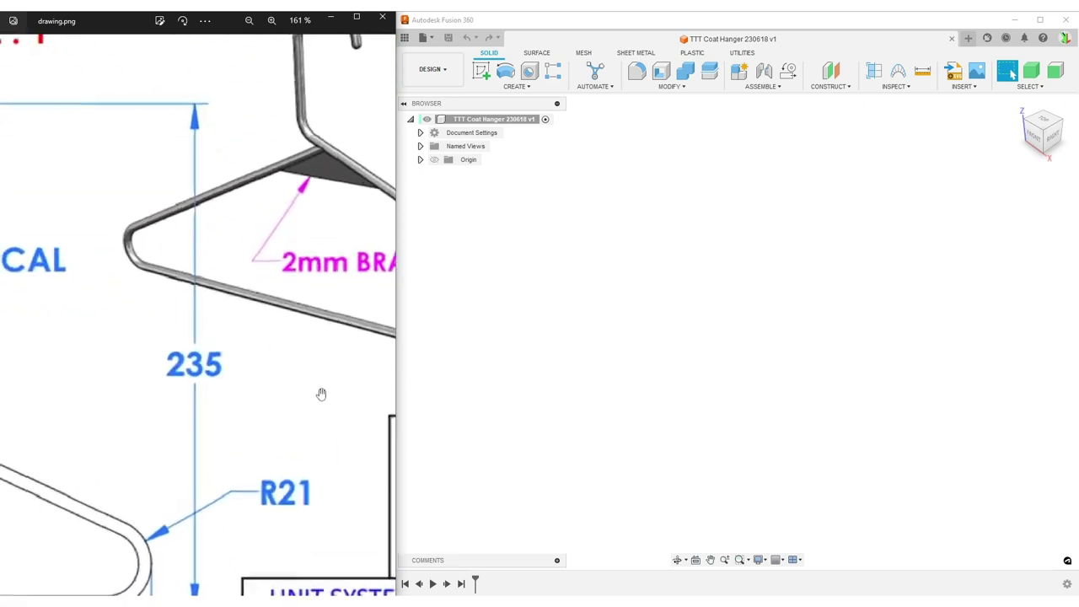
pyautogui.moveTo(320, 393); pyautogui.dragTo(3, 215)
pyautogui.scroll(-3, 280, 327)
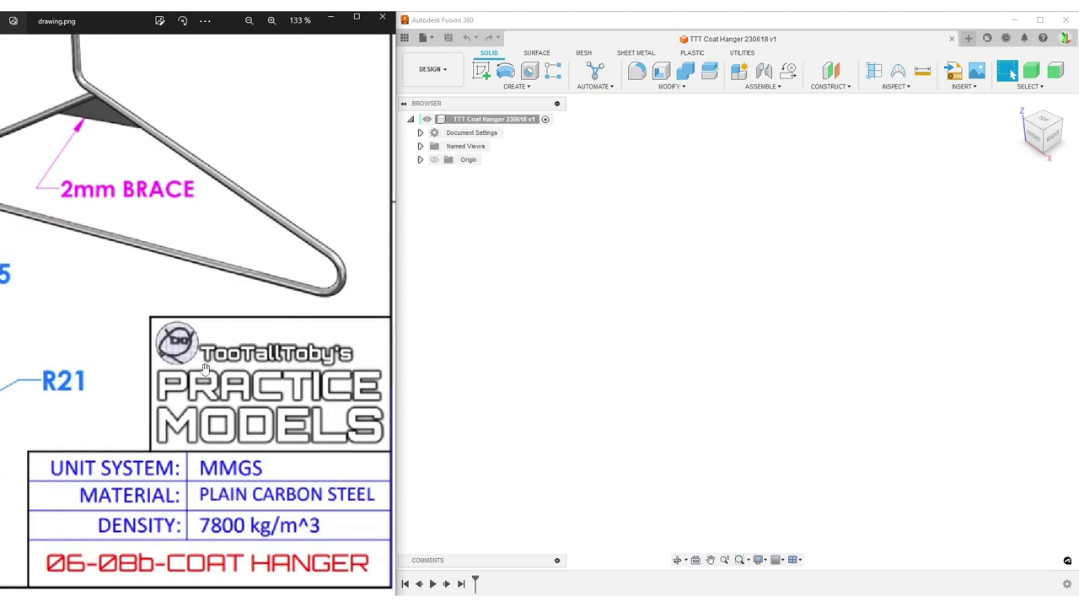
pyautogui.scroll(-8, 247, 312)
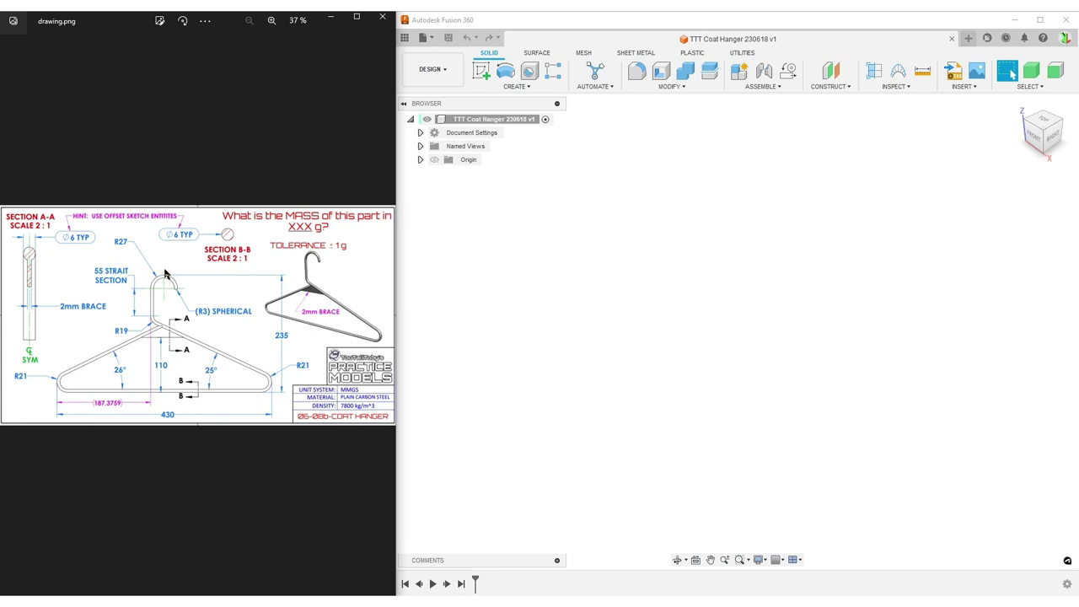
pyautogui.scroll(5, 82, 226)
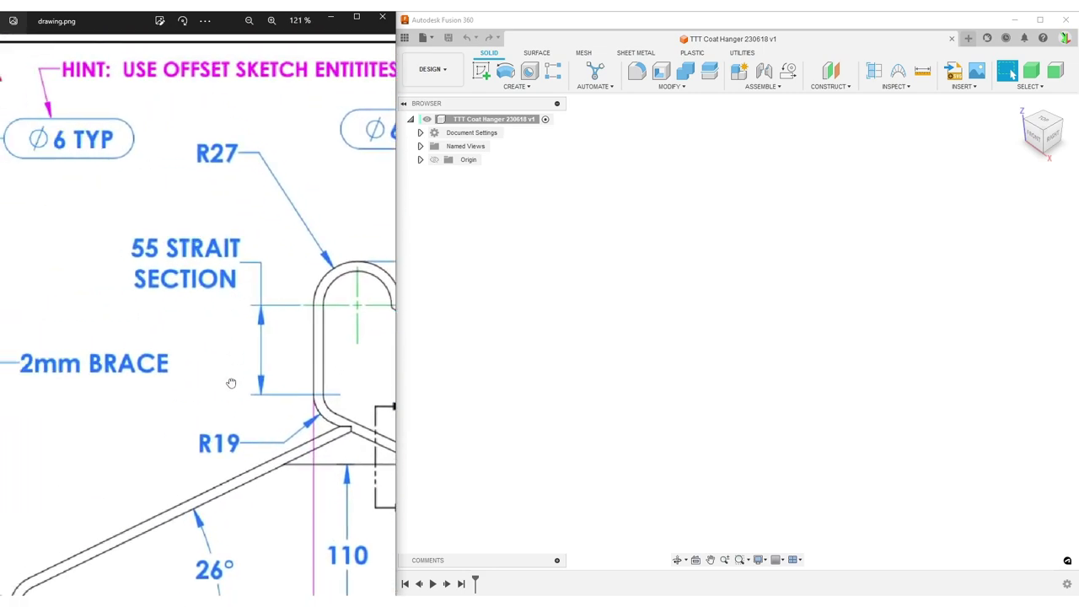
pyautogui.scroll(-1, 230, 331)
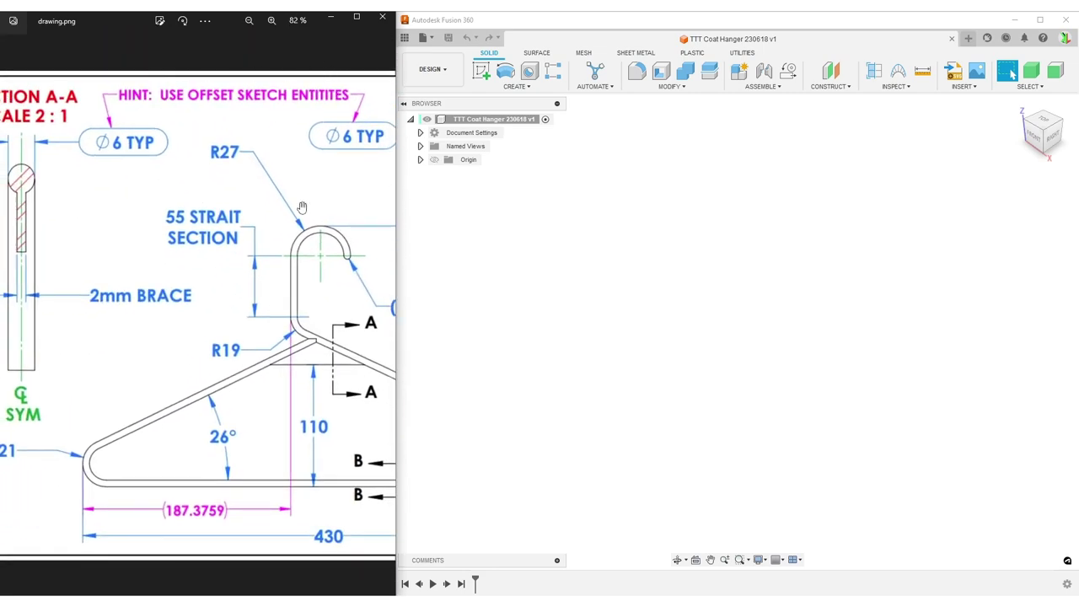
pyautogui.scroll(-4, 296, 274)
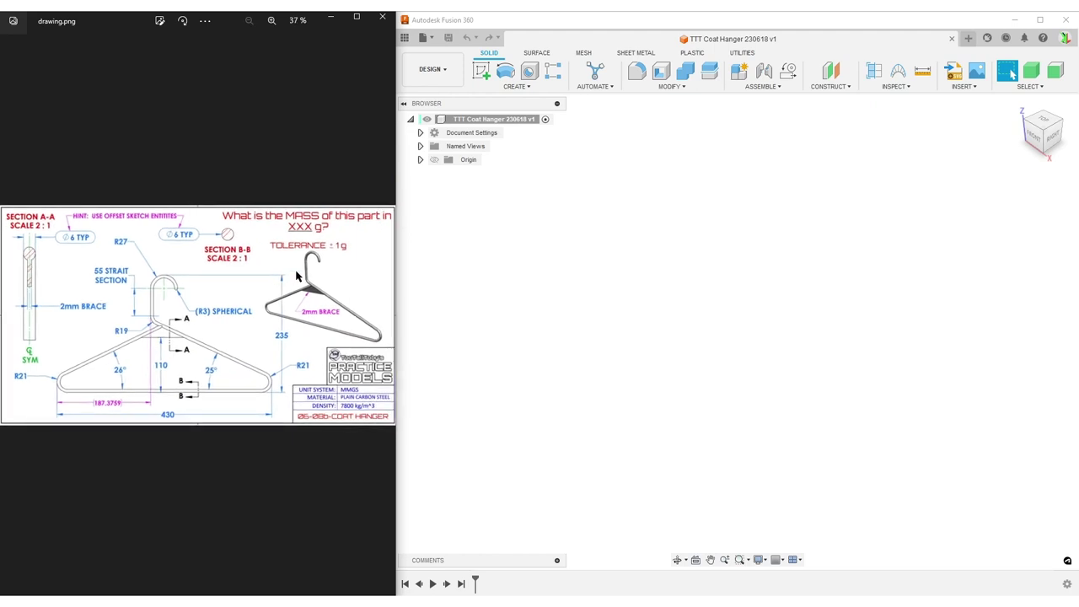
# Start a sketch on the front plane and draw a horizontal line about 70 mm long with a tangent arc curving upward from its right end
pyautogui.click(731, 245)
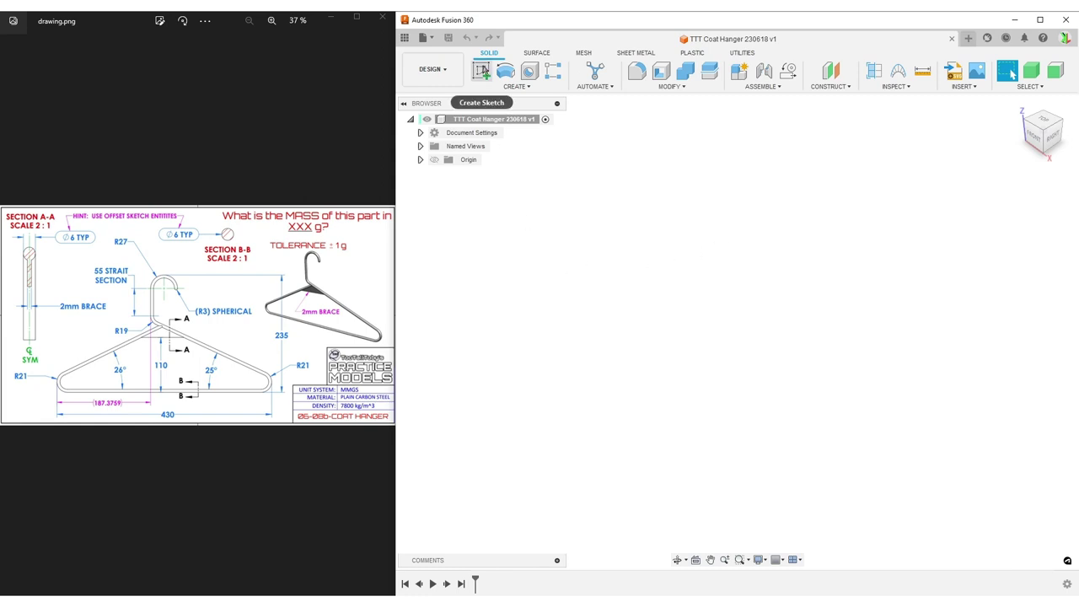
pyautogui.click(481, 70)
pyautogui.click(768, 313)
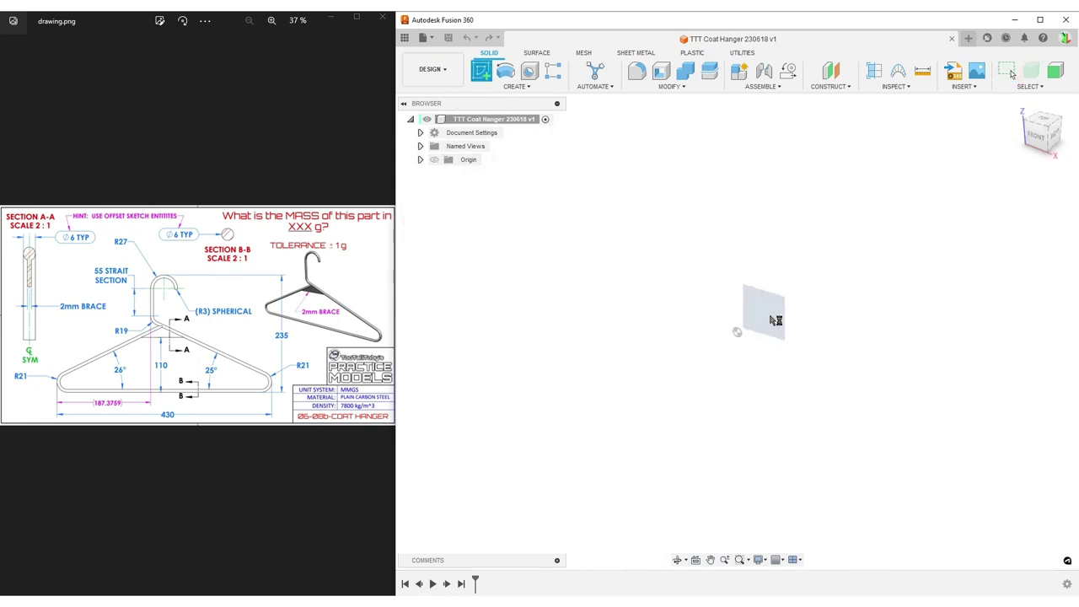
pyautogui.click(481, 71)
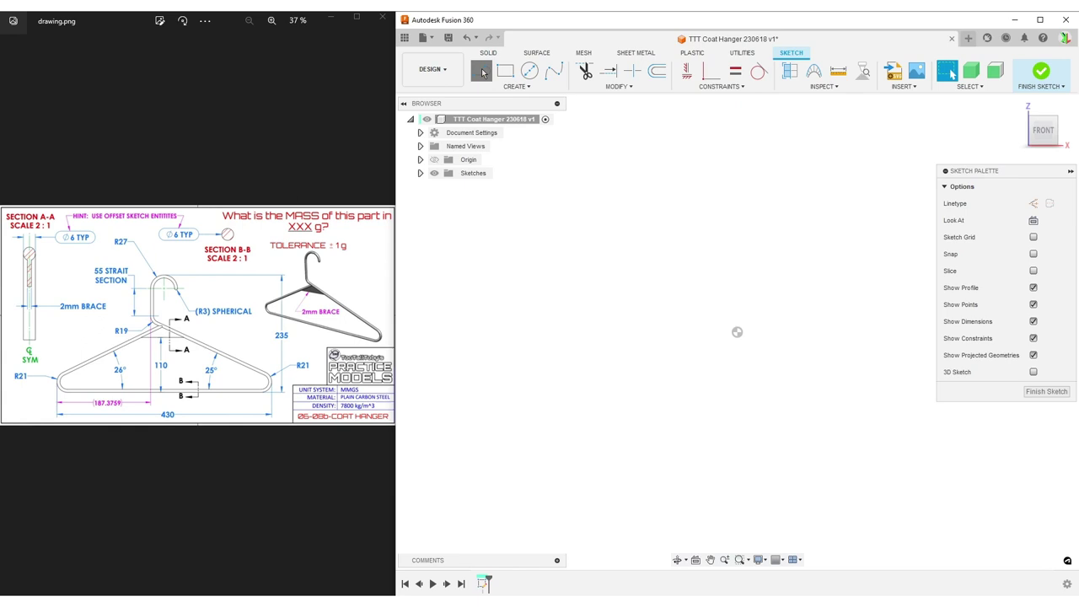
pyautogui.click(598, 273)
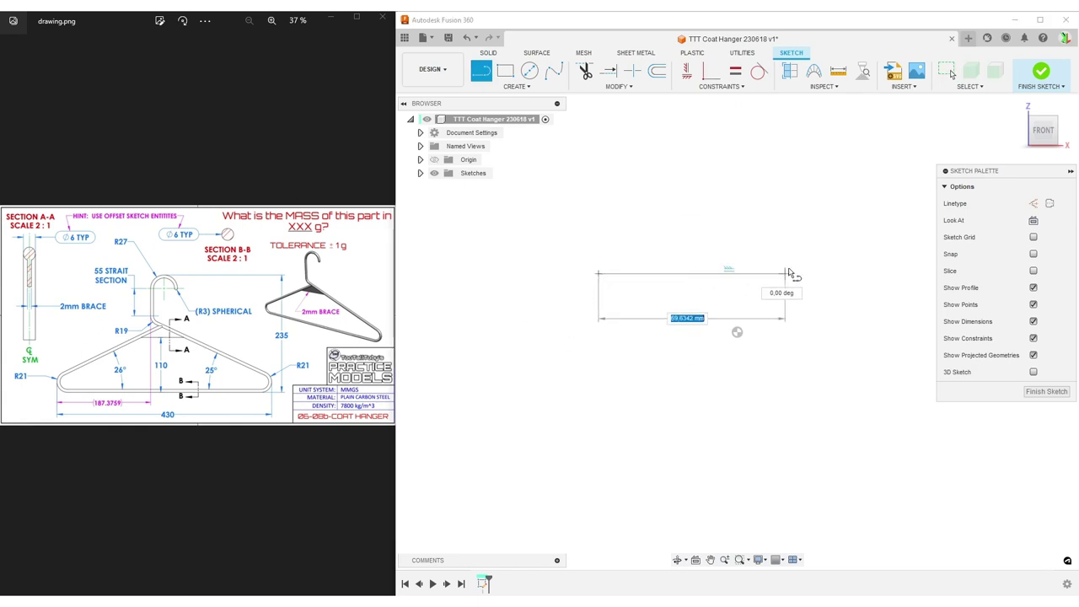
pyautogui.click(795, 272)
pyautogui.moveTo(795, 272); pyautogui.dragTo(808, 204)
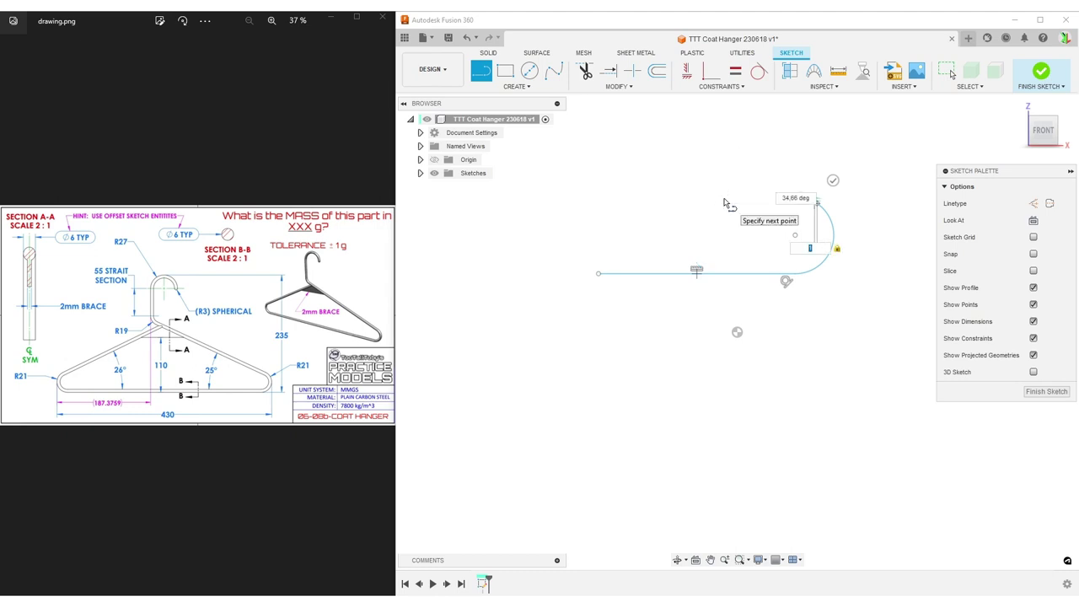
pyautogui.press('Escape')
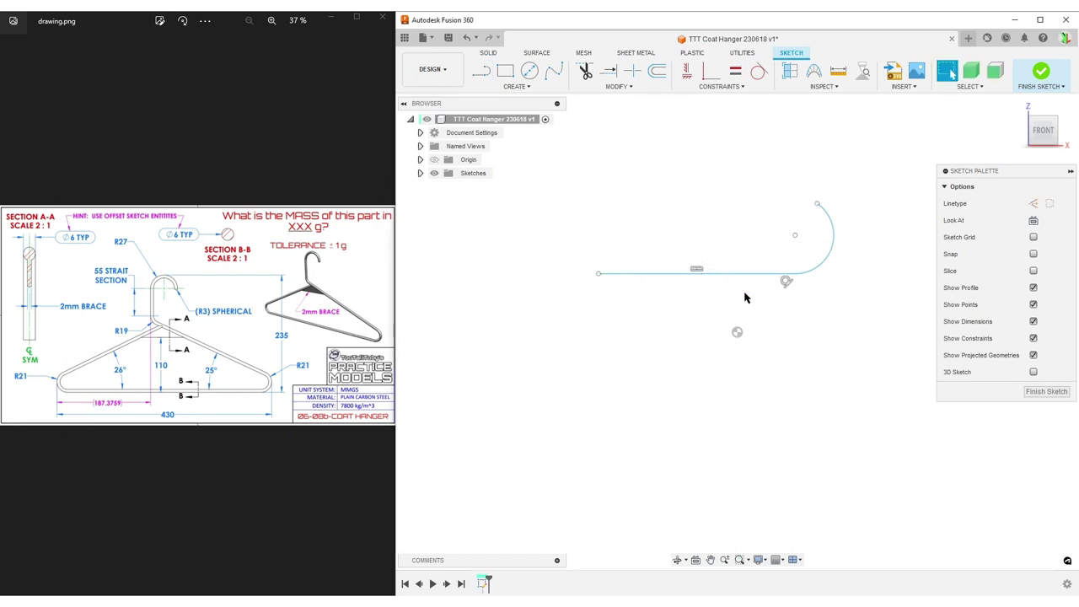
# Add a tangent arc curving upward from the left end of the horizontal line
pyautogui.press('l')
pyautogui.moveTo(599, 273); pyautogui.dragTo(598, 202)
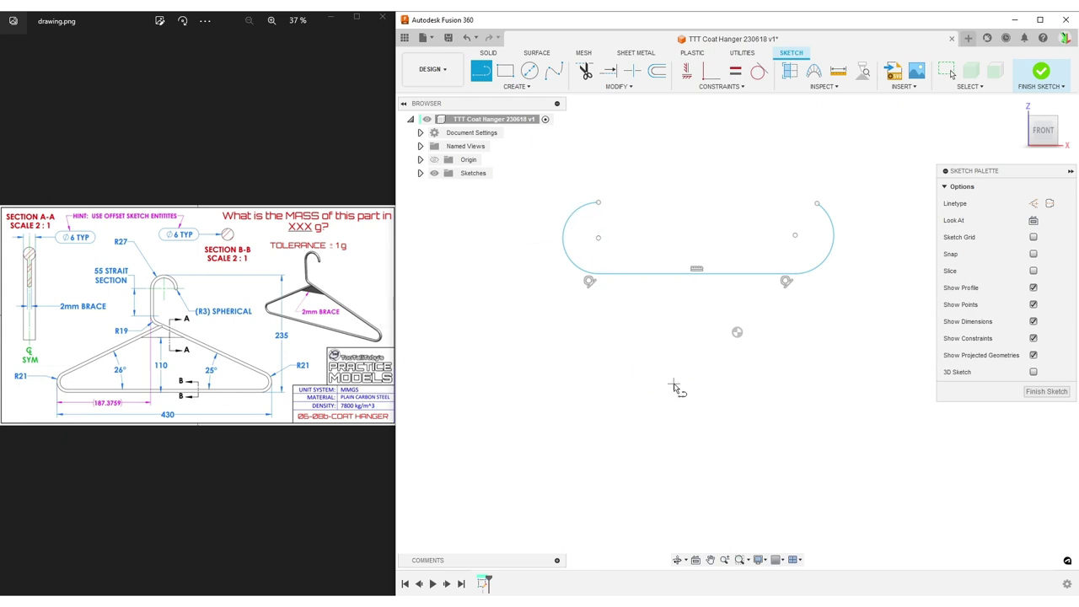
pyautogui.press('Escape')
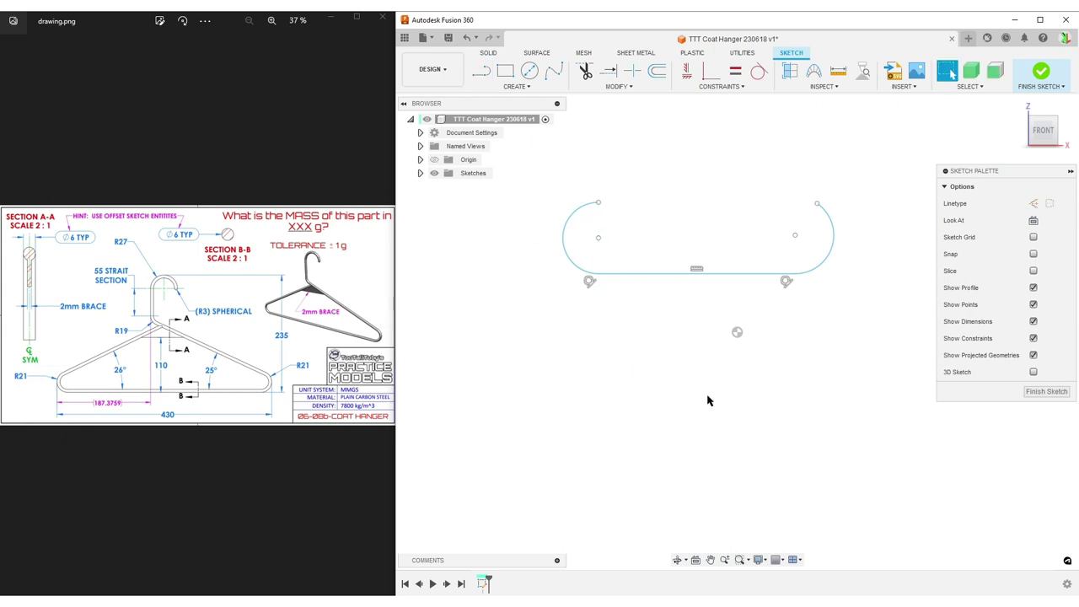
# Offset the connected line and arcs outward by 3 mm as construction geometry, using an offset position of -3 mm
pyautogui.press('o')
pyautogui.click(1033, 203)
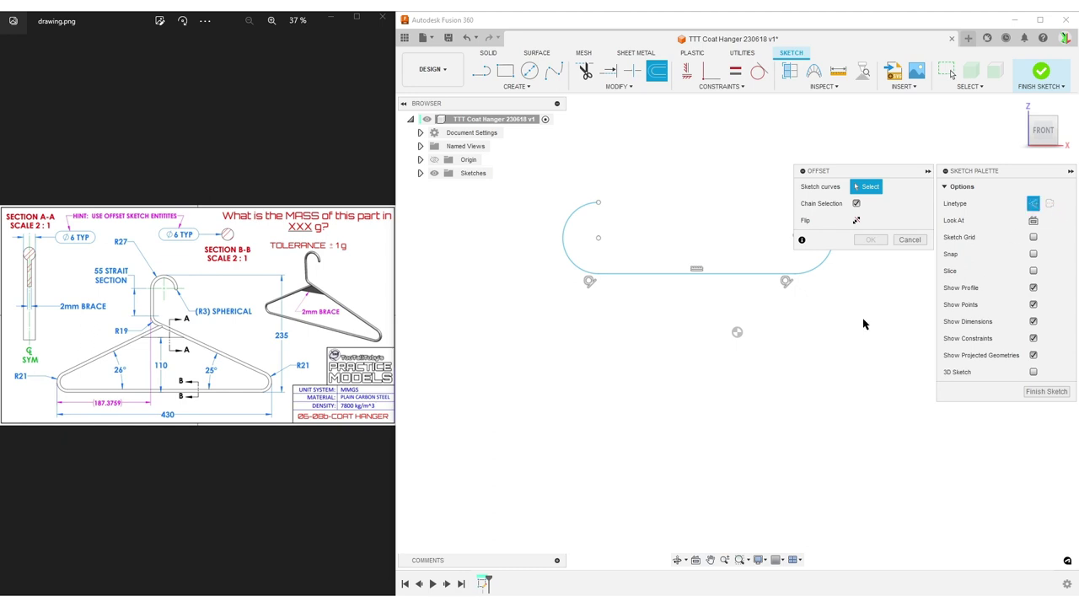
pyautogui.click(741, 273)
pyautogui.click(740, 273)
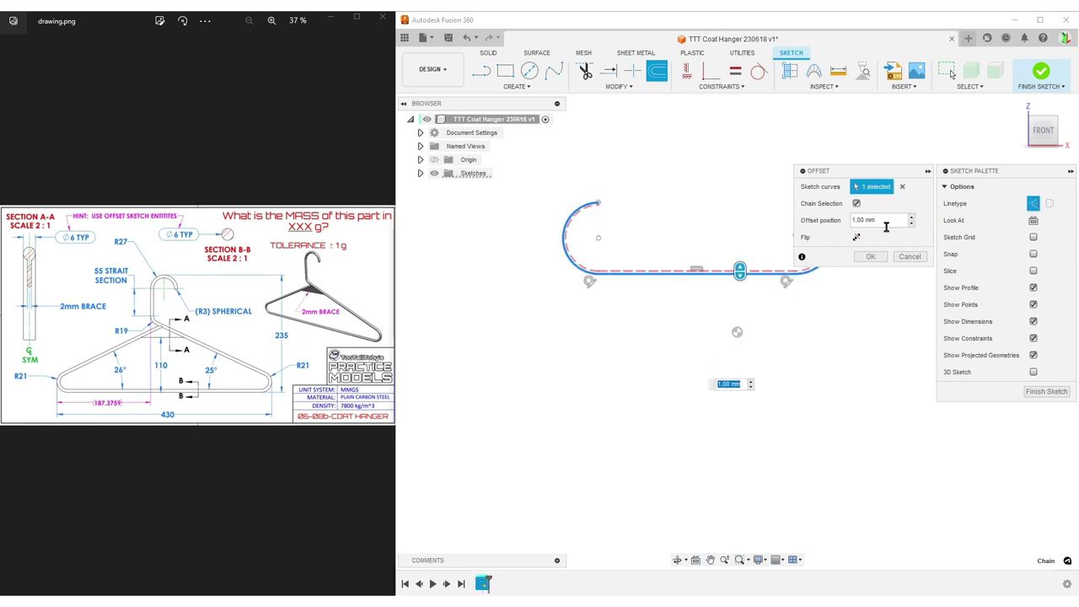
pyautogui.click(851, 220)
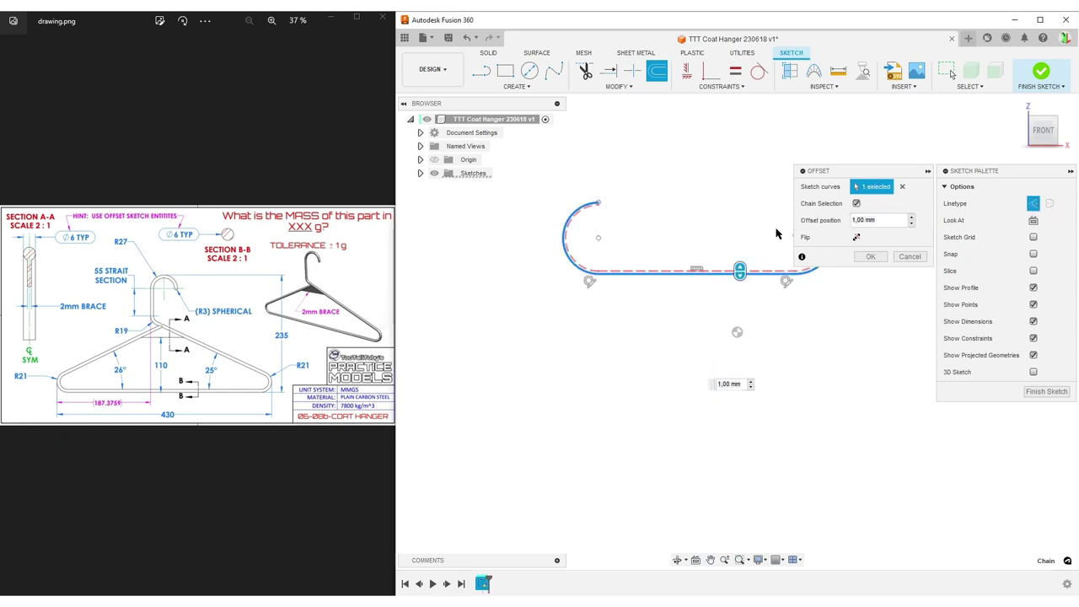
pyautogui.moveTo(883, 219); pyautogui.dragTo(834, 219)
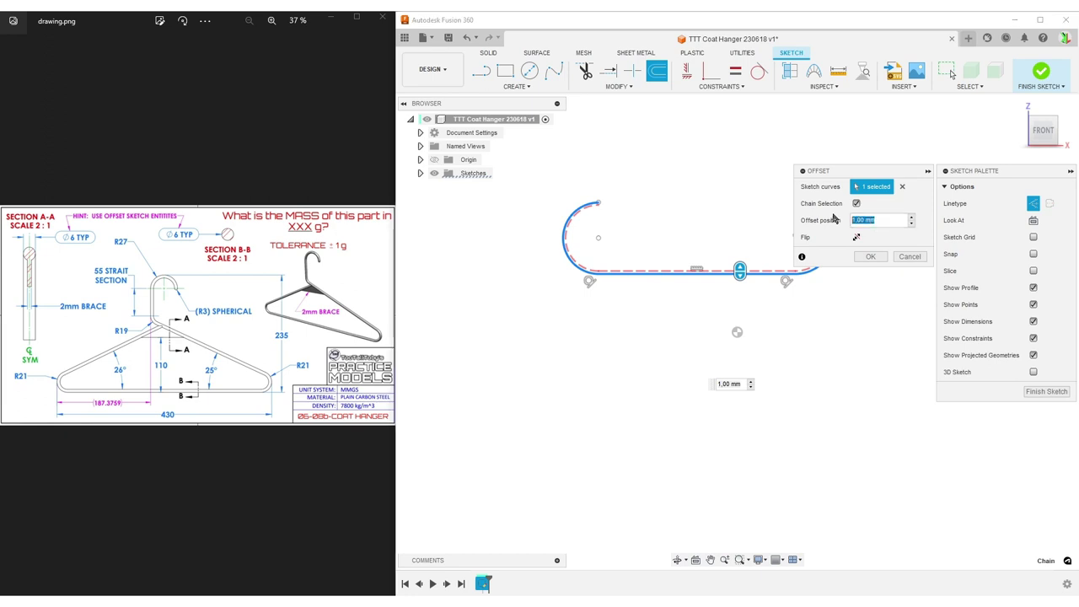
pyautogui.write('-3')
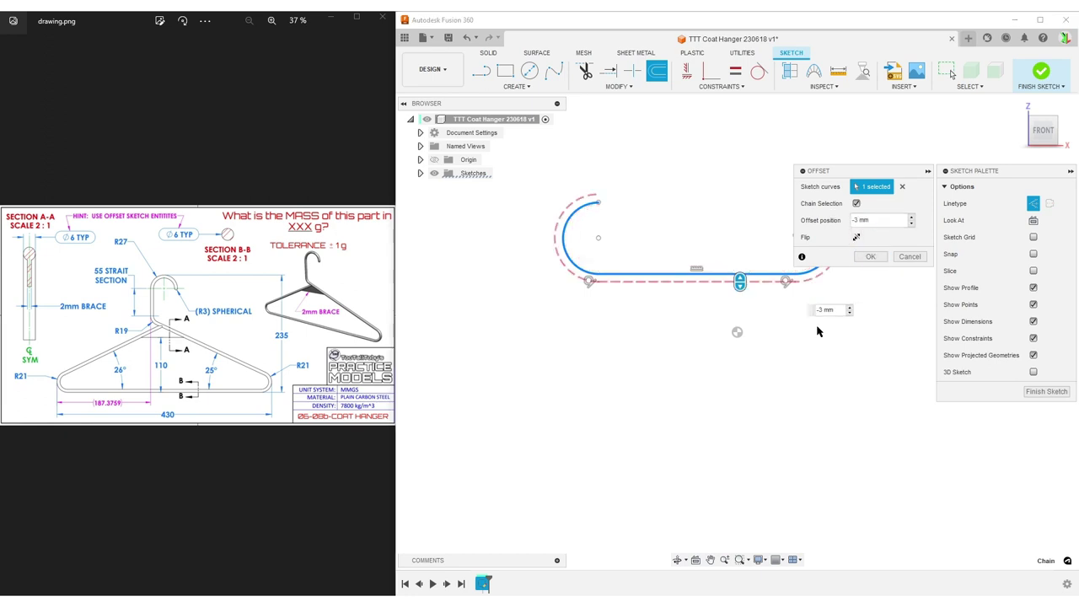
pyautogui.click(868, 257)
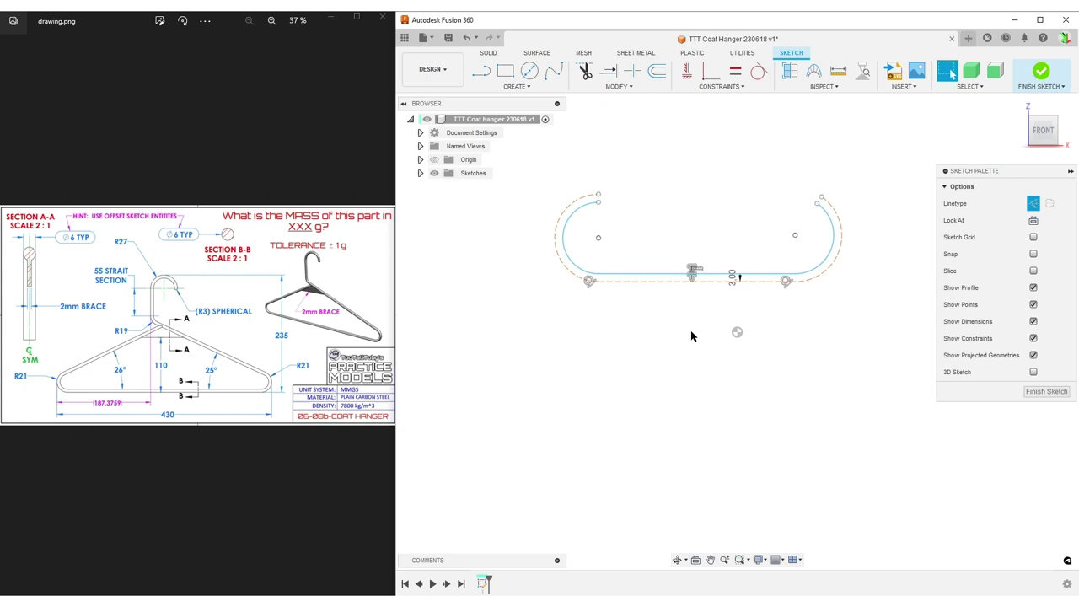
# Move the 3 mm offset dimension text below the horizontal sketch lines
pyautogui.scroll(3, 739, 312)
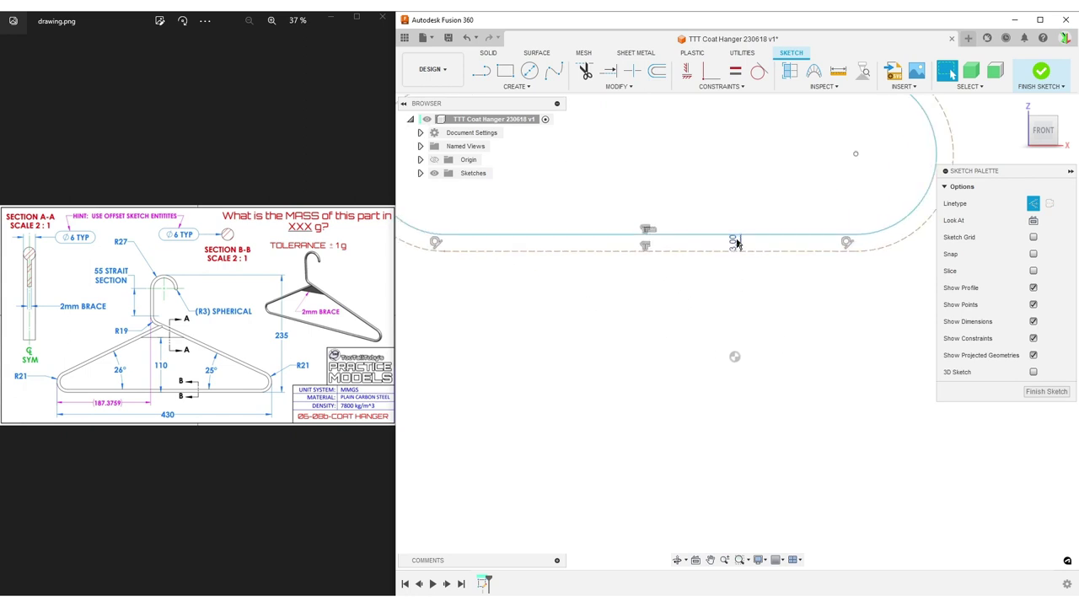
pyautogui.moveTo(736, 242); pyautogui.dragTo(764, 285)
pyautogui.scroll(-4, 721, 352)
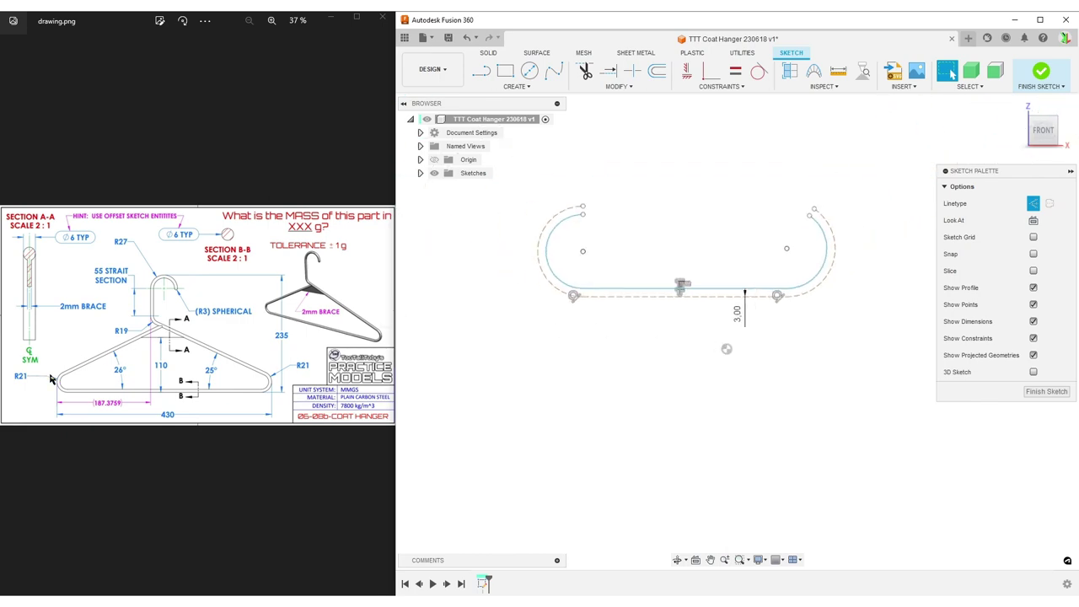
# Check the left bend radius on the drawing and add a driven radius dimension to the sketch's left outer construction arc
pyautogui.scroll(6, 48, 378)
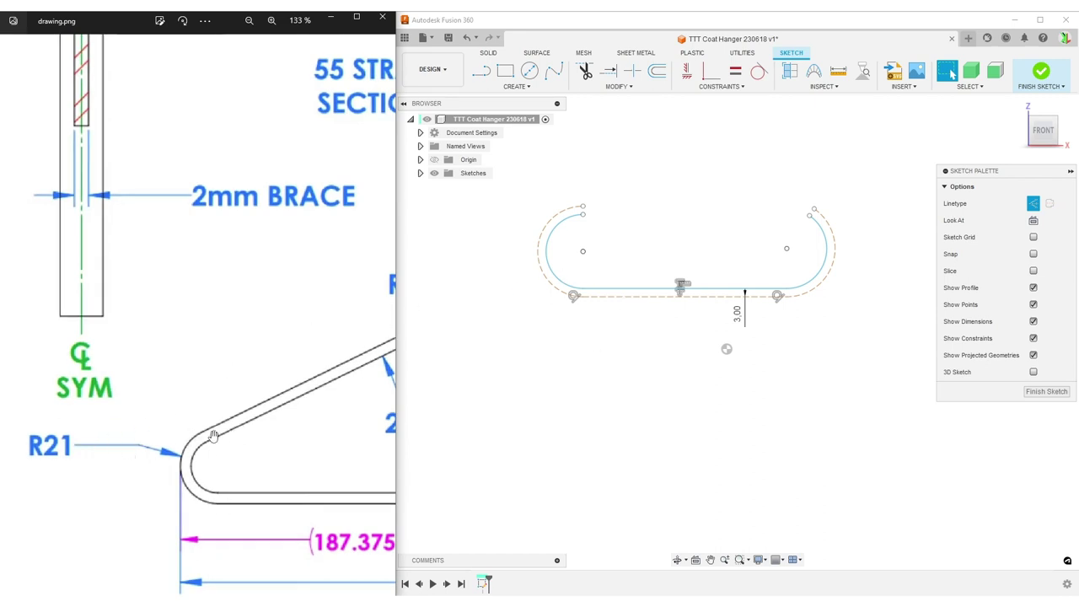
pyautogui.scroll(-2, 231, 429)
pyautogui.scroll(-3, 211, 426)
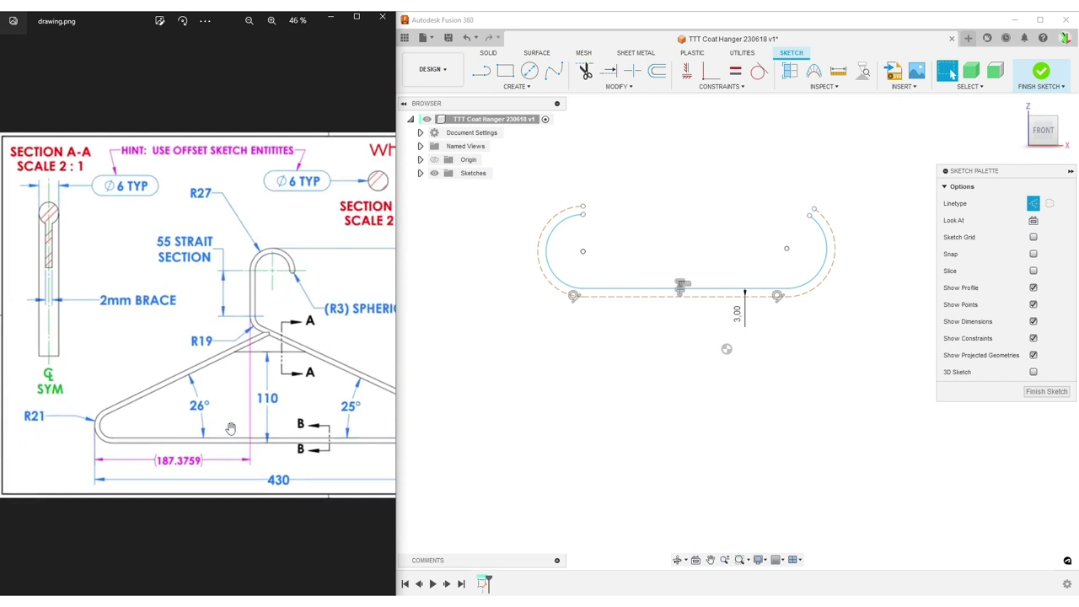
pyautogui.scroll(3, 169, 421)
pyautogui.scroll(-1, 150, 419)
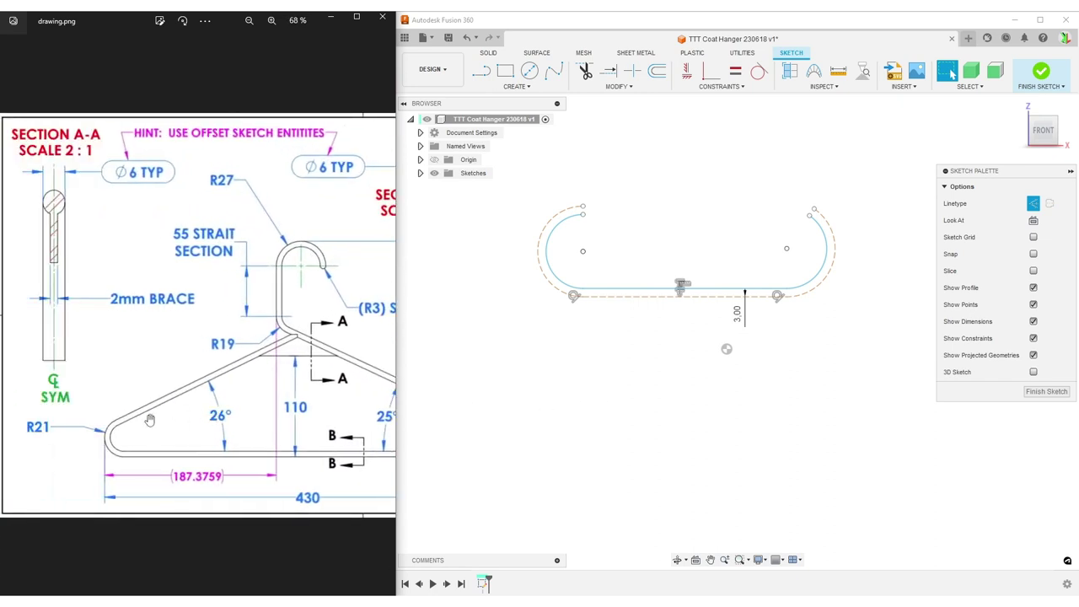
pyautogui.click(648, 422)
pyautogui.press('d')
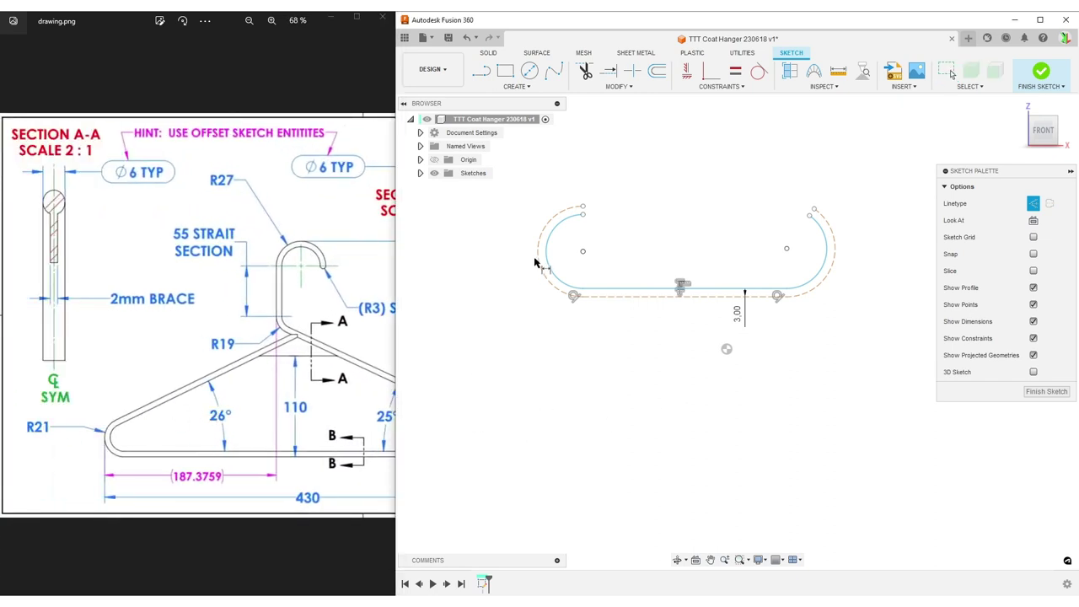
pyautogui.click(541, 257)
pyautogui.rightClick(517, 312)
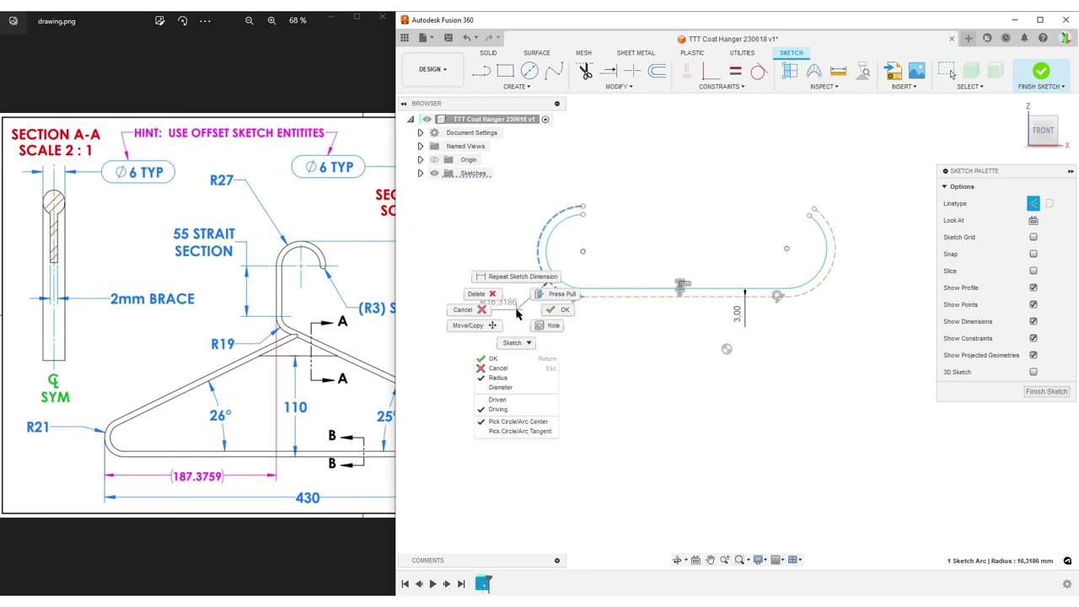
pyautogui.click(506, 378)
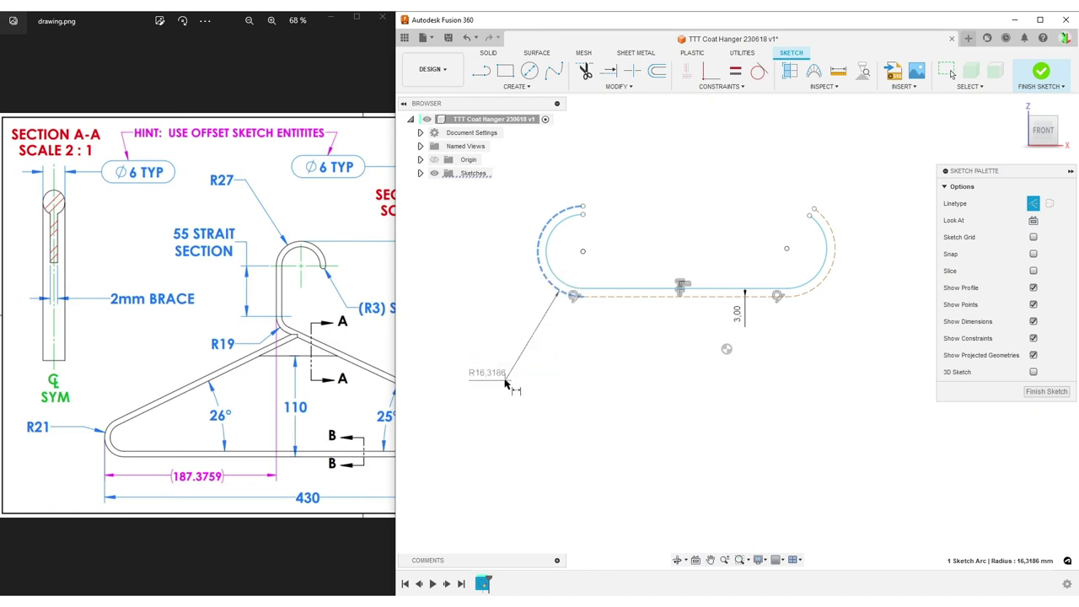
pyautogui.click(491, 320)
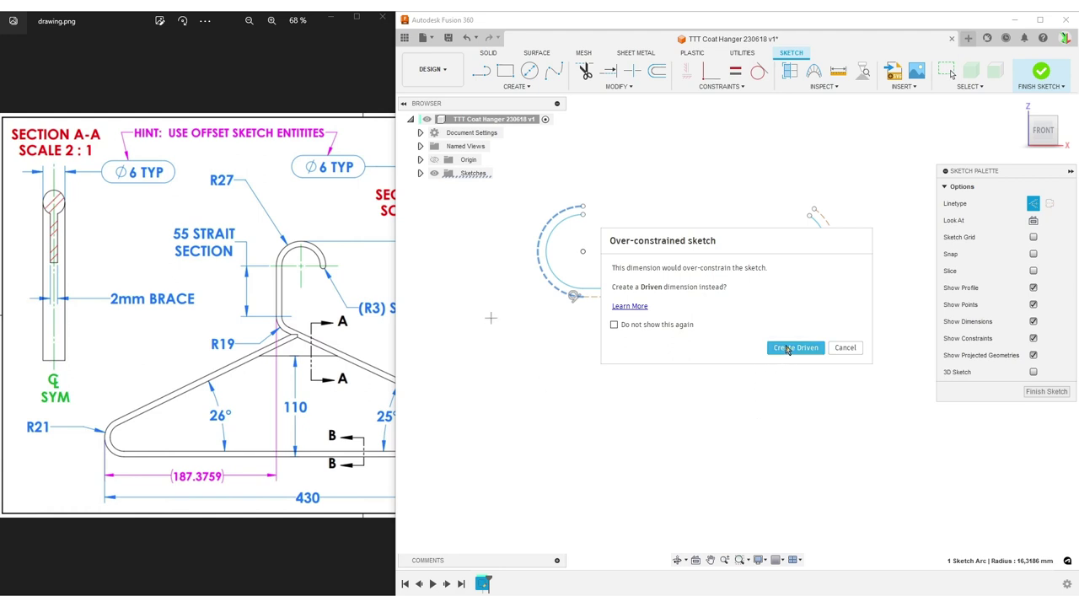
pyautogui.click(784, 350)
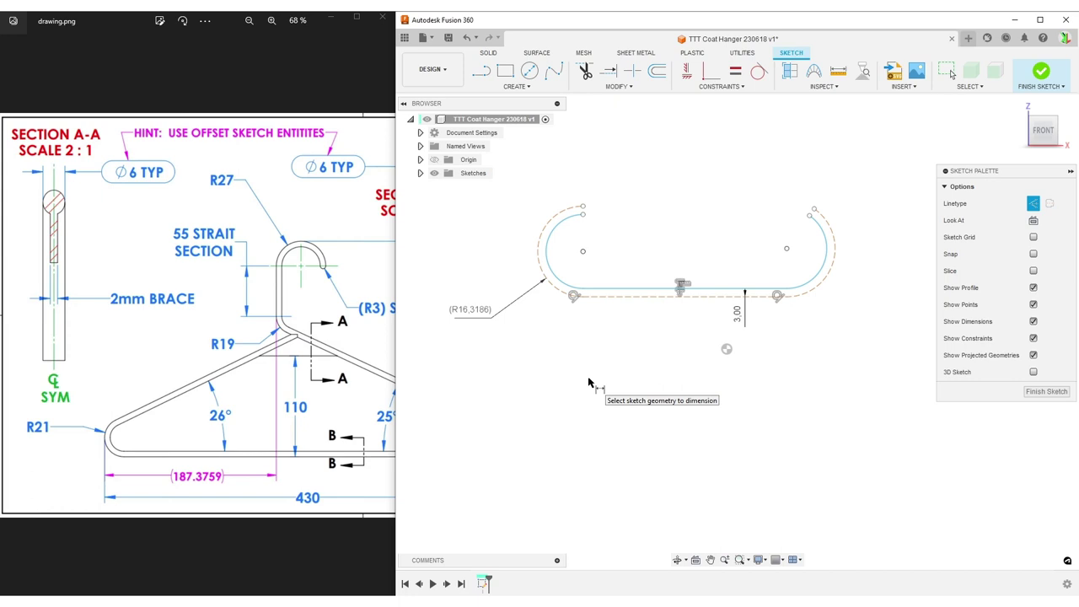
pyautogui.press('Escape')
pyautogui.scroll(5, 759, 300)
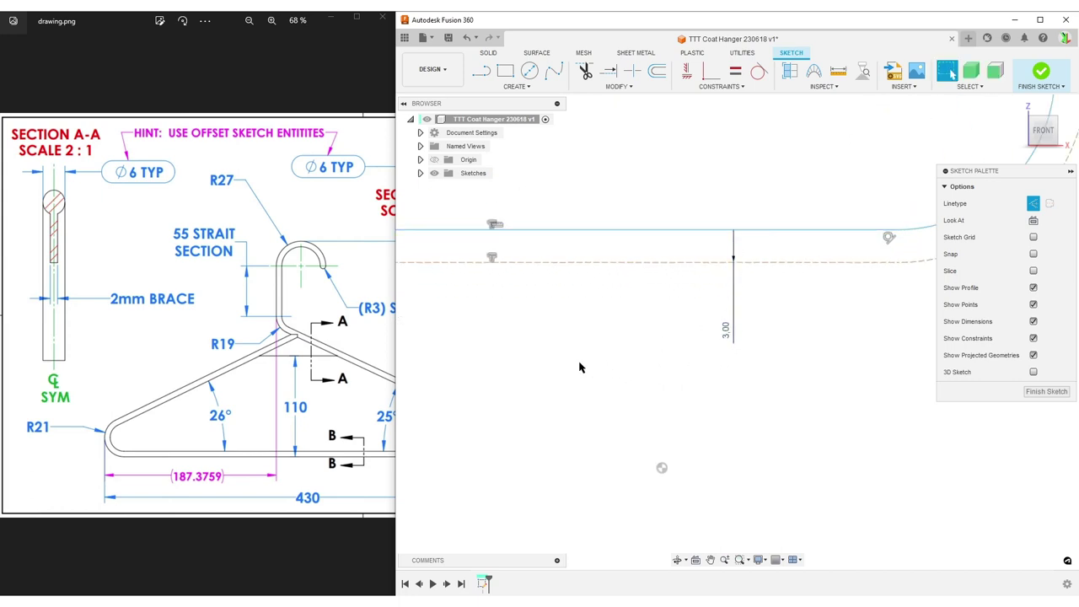
pyautogui.scroll(-3, 578, 365)
pyautogui.scroll(-3, 565, 401)
pyautogui.moveTo(472, 441); pyautogui.dragTo(589, 413, button='middle')
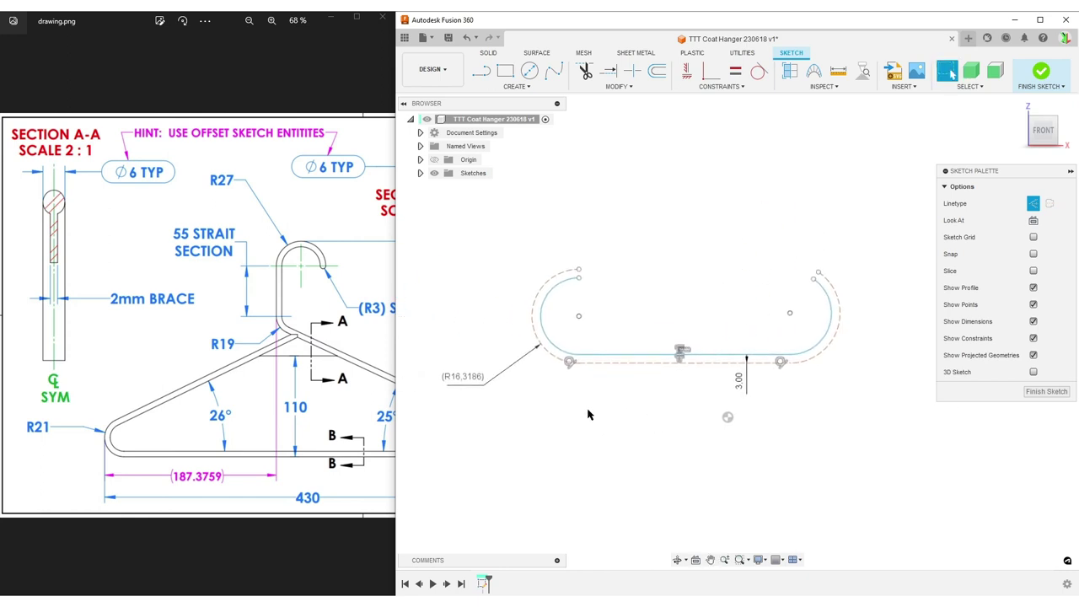
pyautogui.press('o')
pyautogui.click(835, 327)
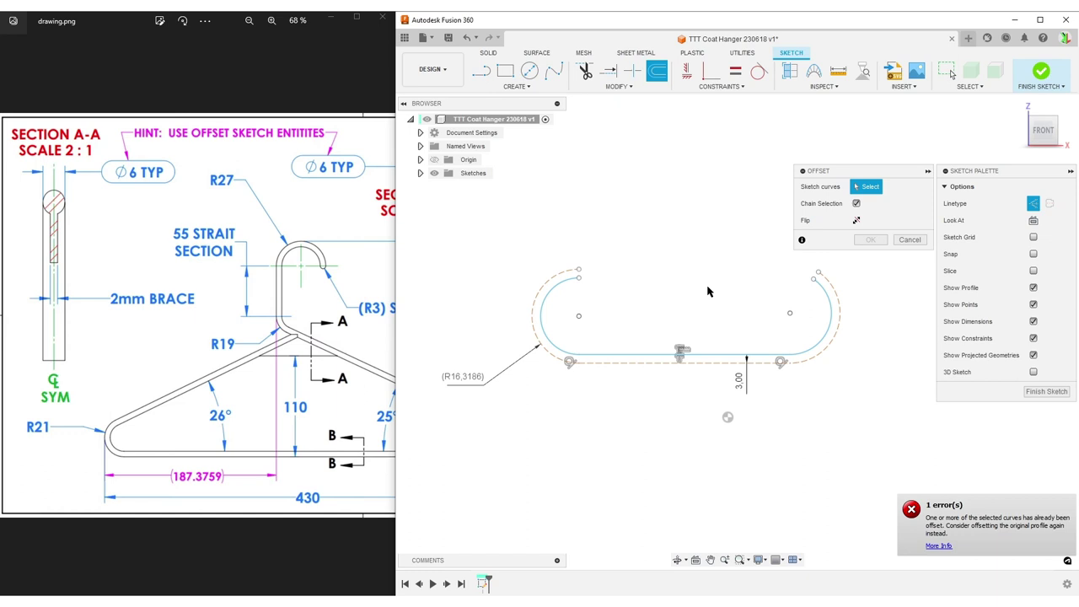
pyautogui.click(829, 330)
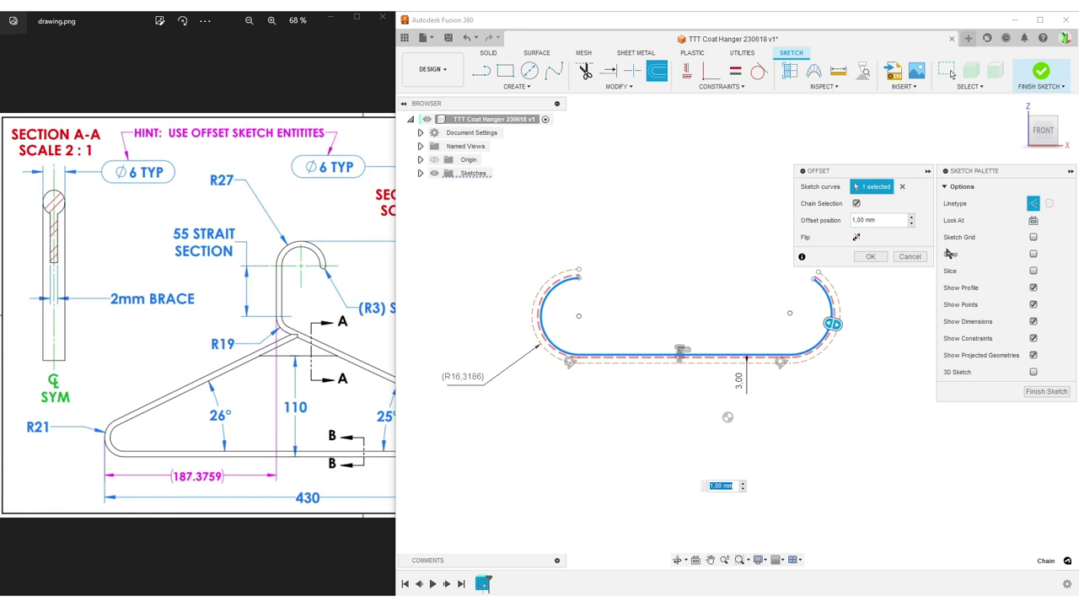
pyautogui.click(910, 256)
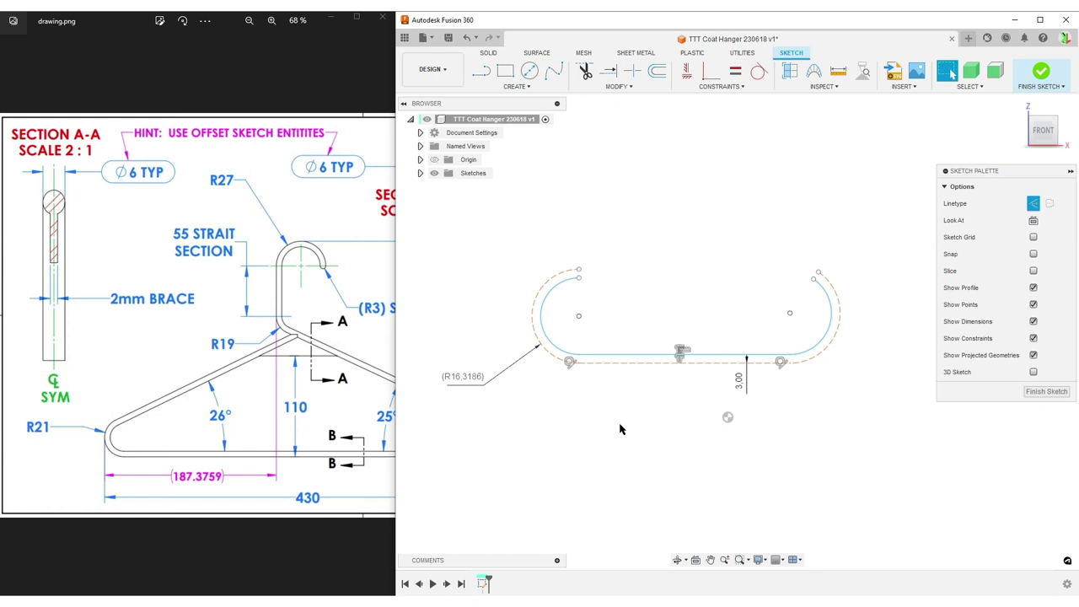
# Finish the trial offset sketch and delete it from the timeline
pyautogui.scroll(-3, 620, 429)
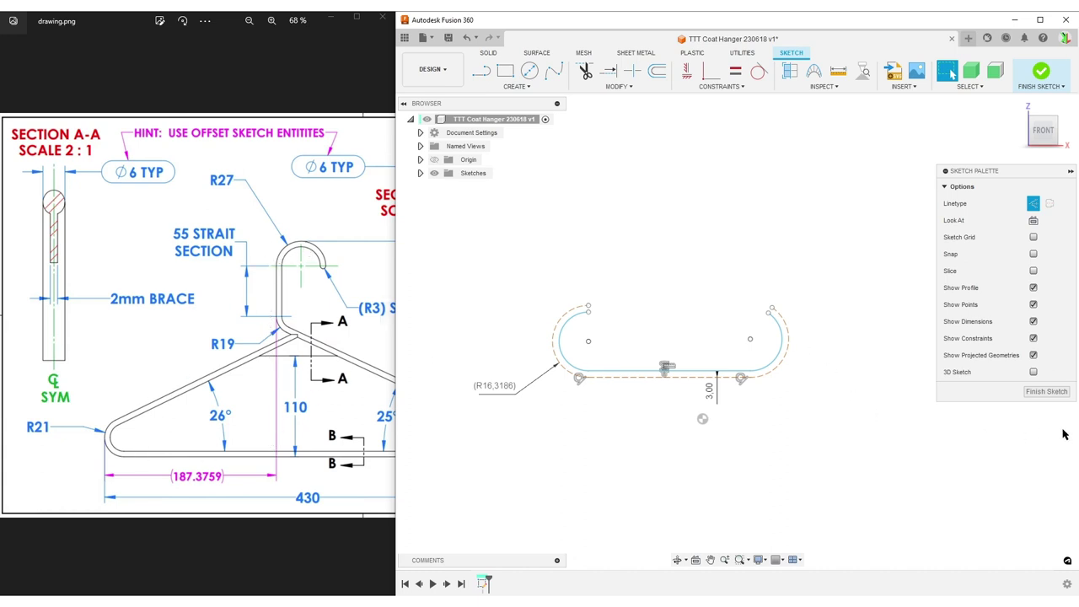
pyautogui.click(1046, 391)
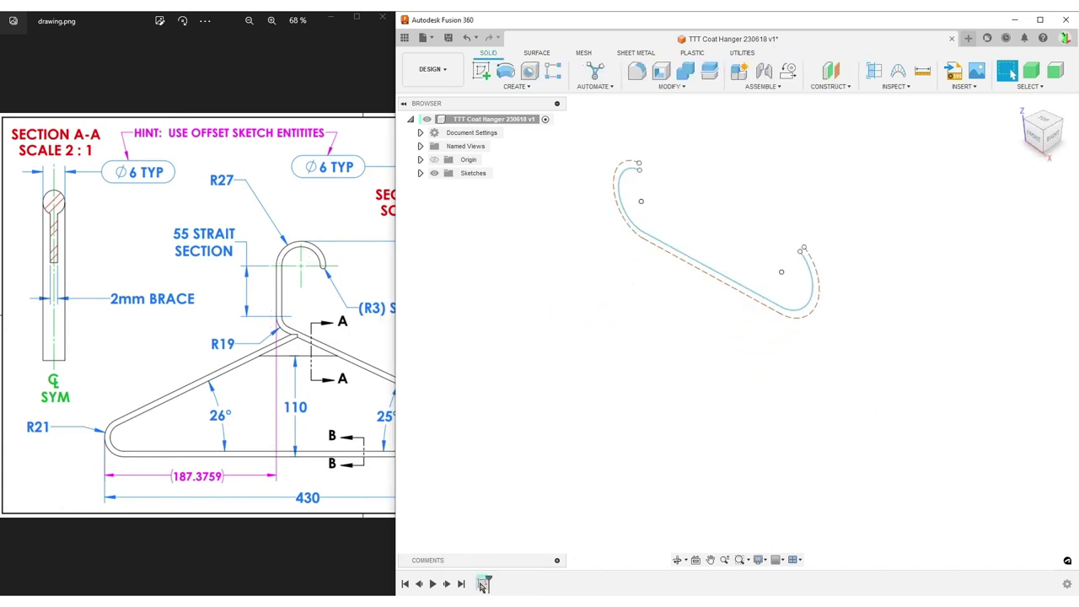
pyautogui.moveTo(483, 584); pyautogui.dragTo(474, 584)
# Review the full coat hanger drawing and start a new sketch on the front plane
pyautogui.scroll(-2, 203, 366)
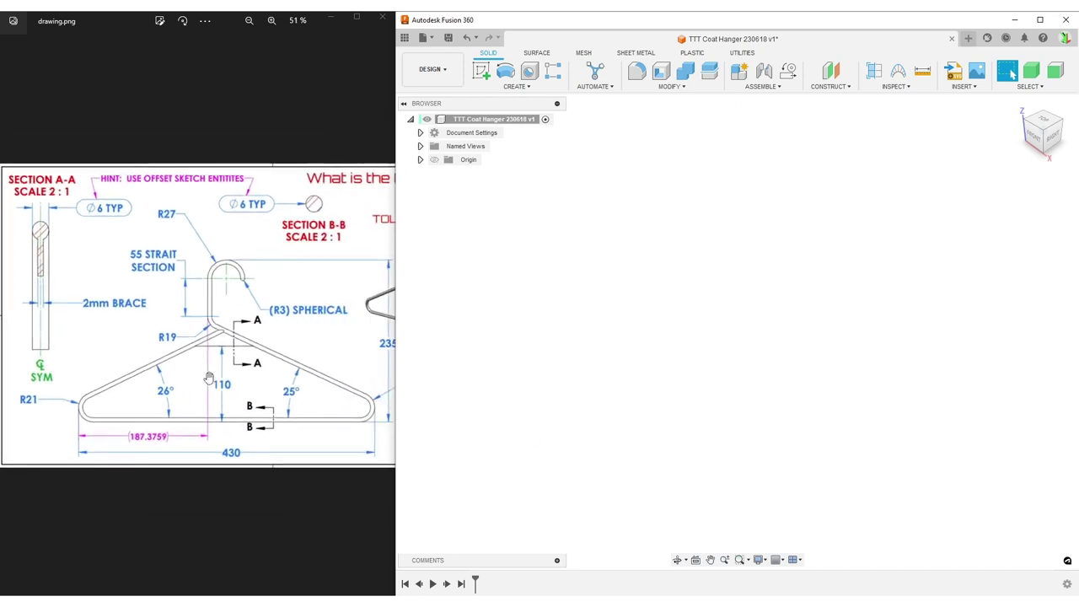
pyautogui.scroll(-1, 209, 377)
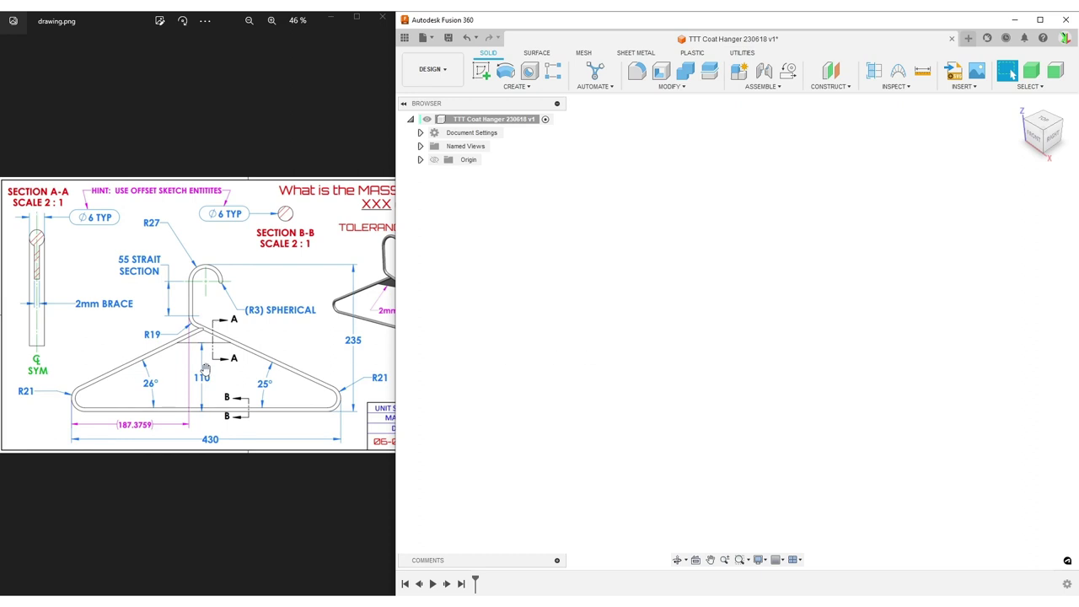
pyautogui.scroll(-1, 122, 361)
pyautogui.scroll(1, 127, 354)
pyautogui.moveTo(127, 354); pyautogui.dragTo(173, 349)
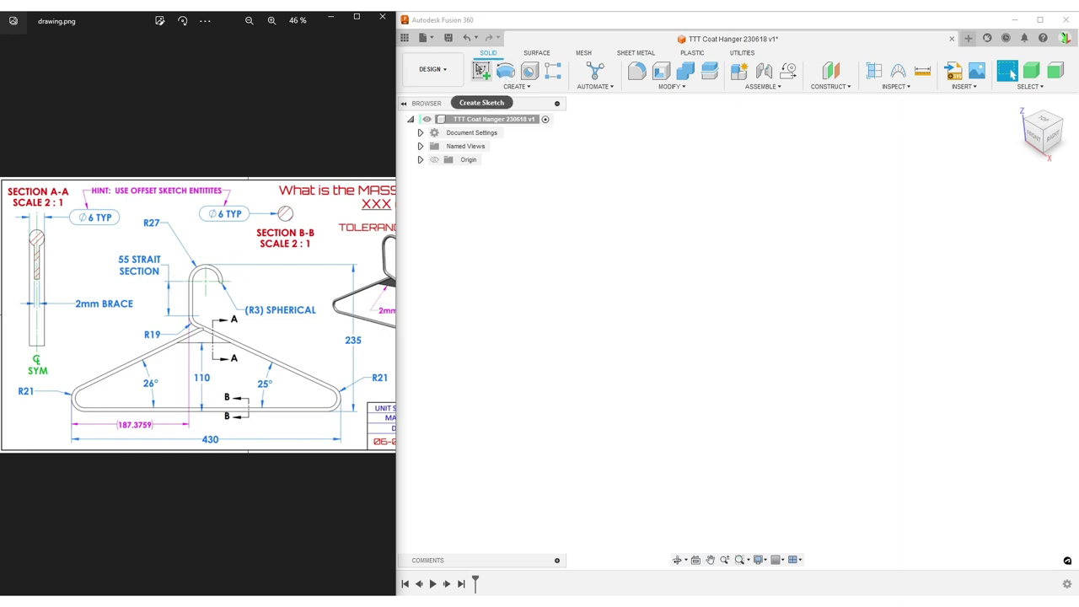
pyautogui.click(480, 70)
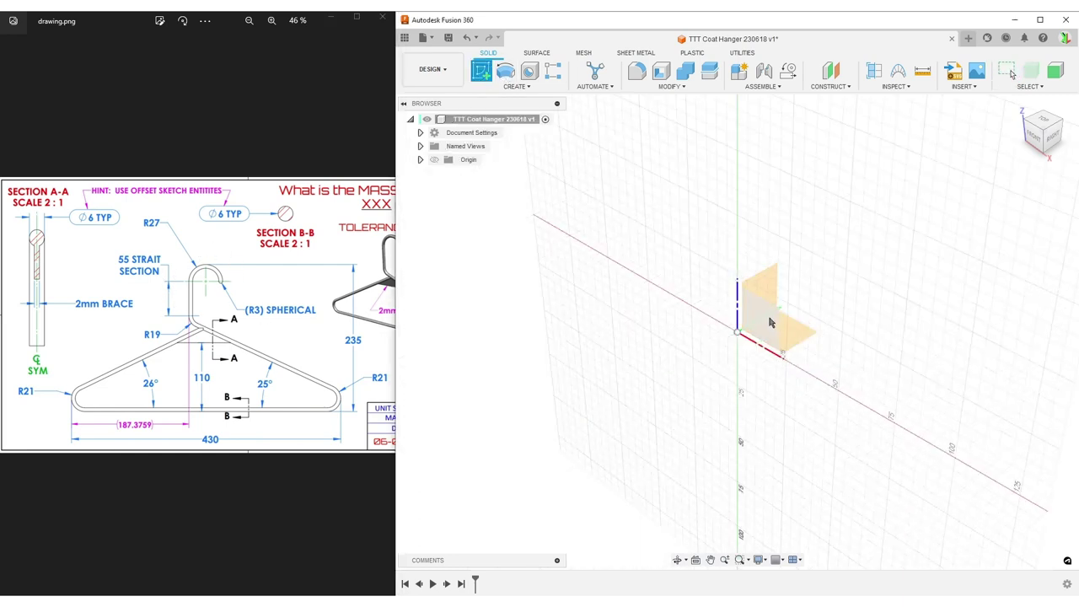
pyautogui.click(770, 322)
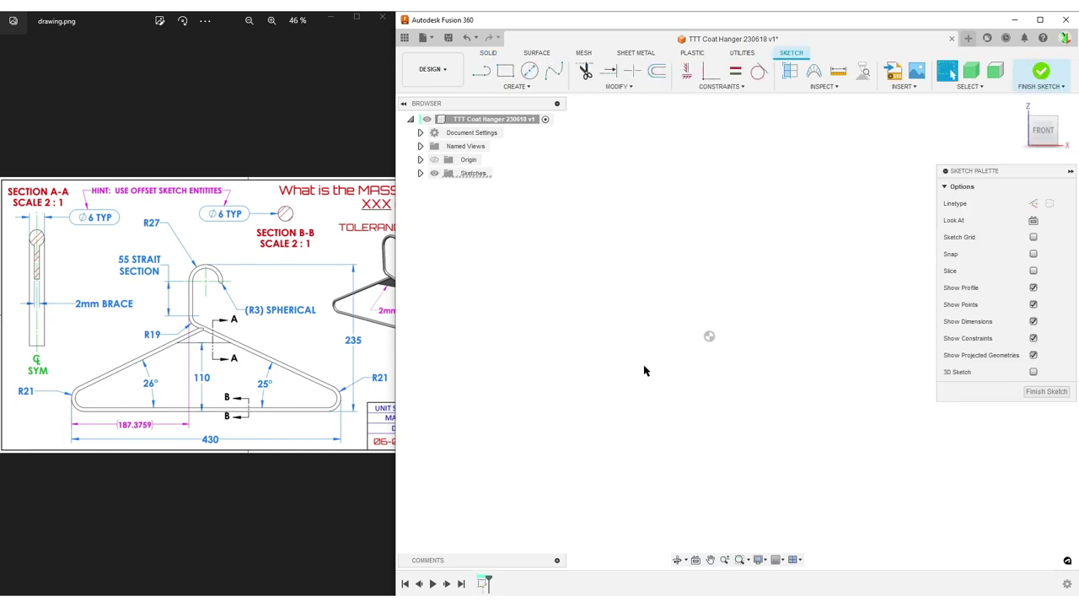
# Sketch four construction circles: a lower-left one about 52 mm in diameter, one at lower right, and two stacked above between them
pyautogui.press('c')
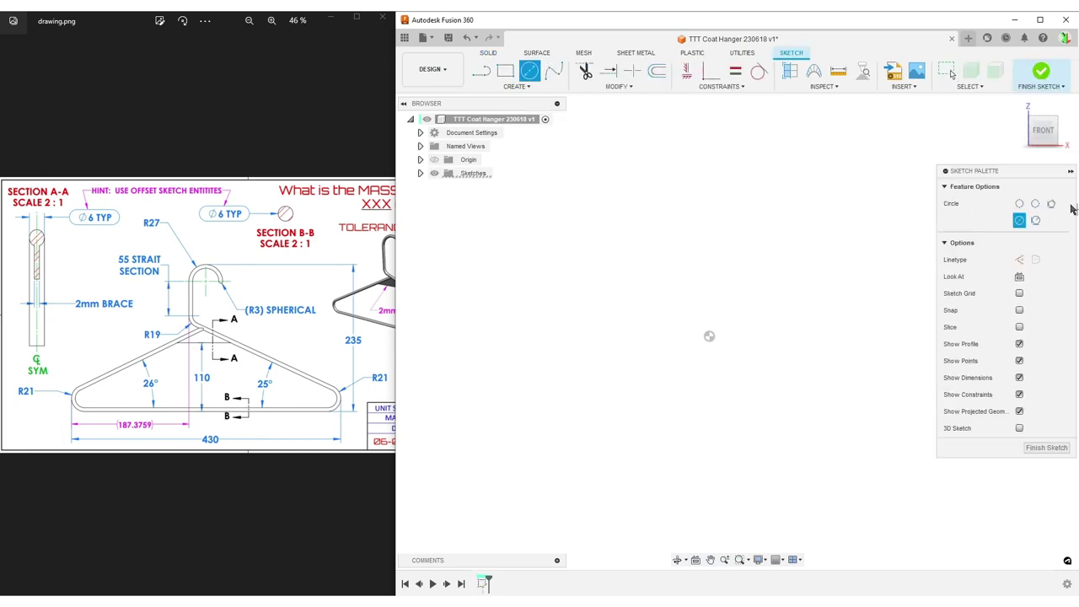
pyautogui.click(1020, 261)
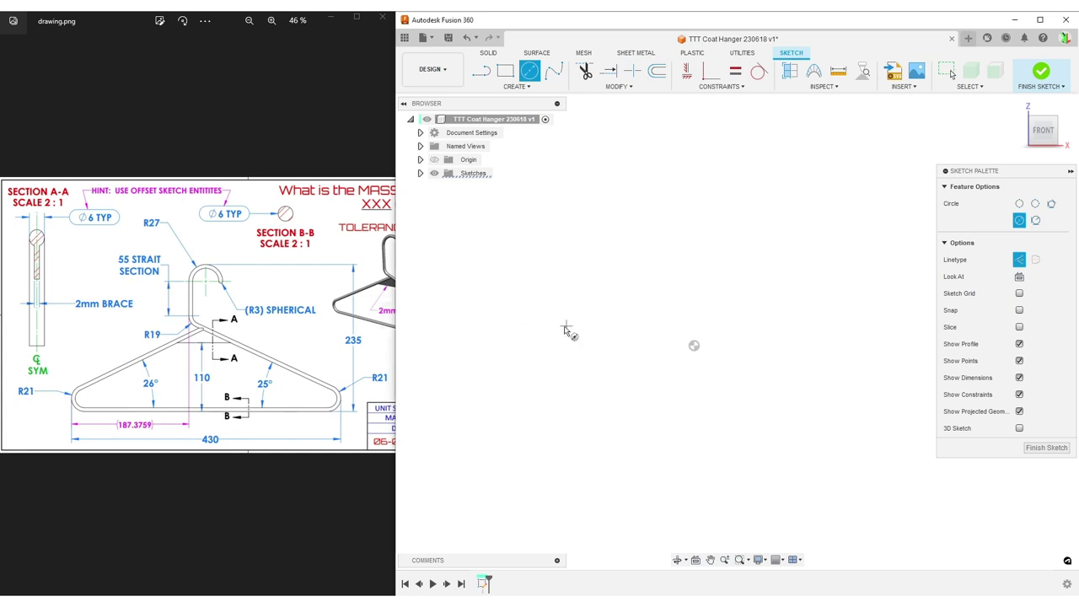
pyautogui.click(509, 296)
pyautogui.click(523, 326)
pyautogui.click(809, 295)
pyautogui.click(826, 320)
pyautogui.click(655, 205)
pyautogui.click(672, 229)
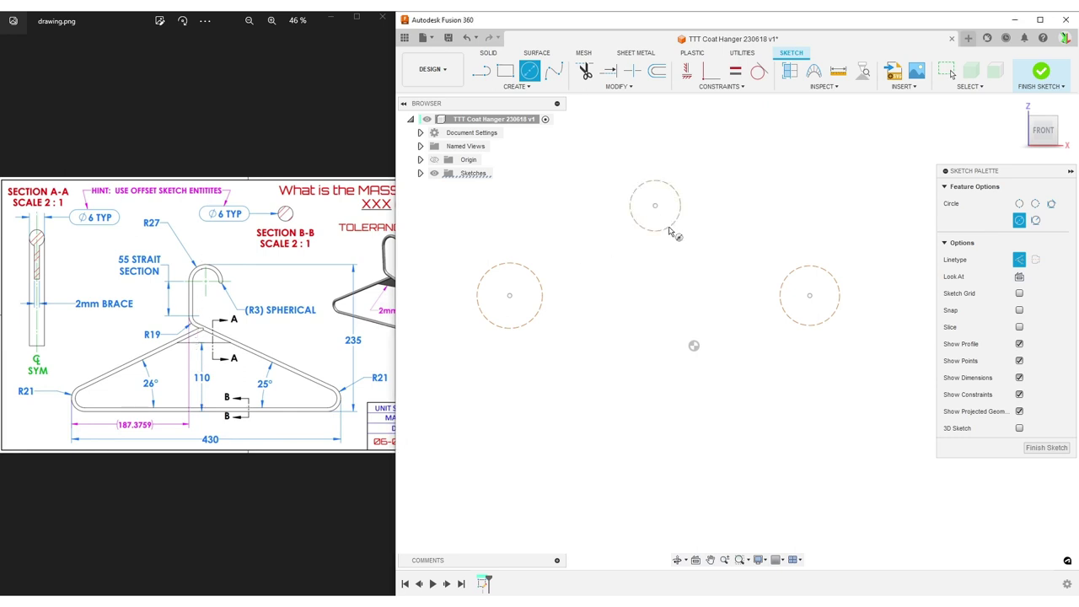
pyautogui.click(674, 124)
pyautogui.click(700, 127)
# Draw a construction line tangent to the undersides of the two lower circles and constrain it horizontal
pyautogui.press('l')
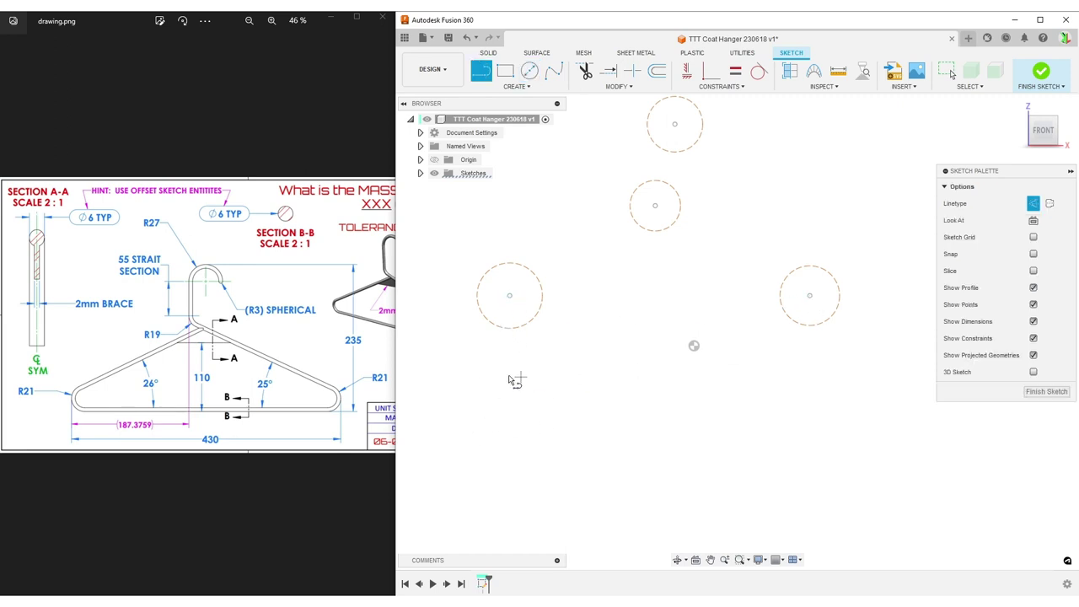
pyautogui.click(501, 328)
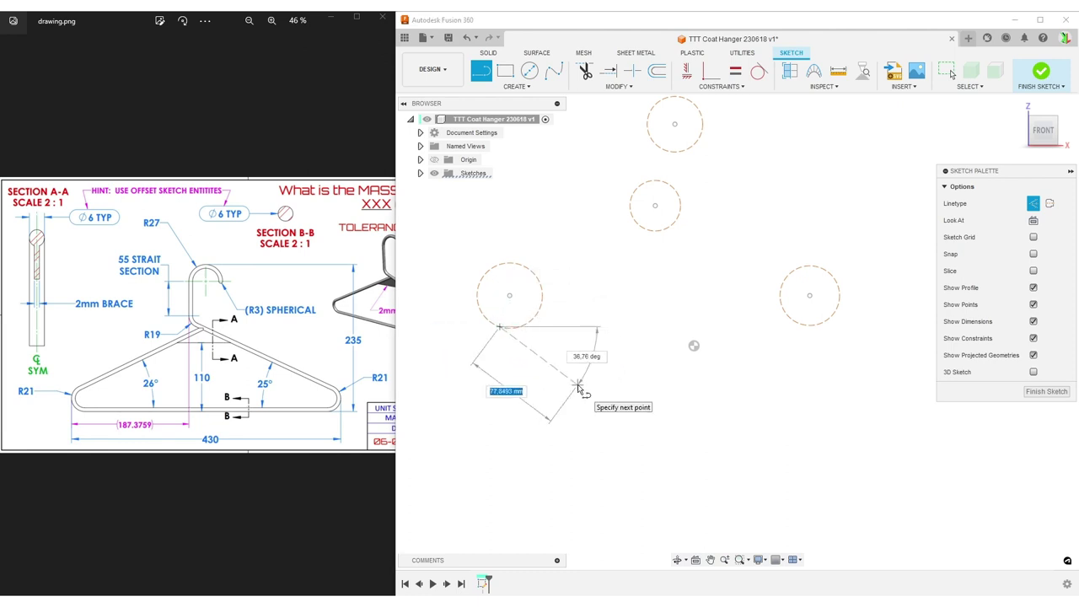
pyautogui.click(816, 331)
pyautogui.click(687, 71)
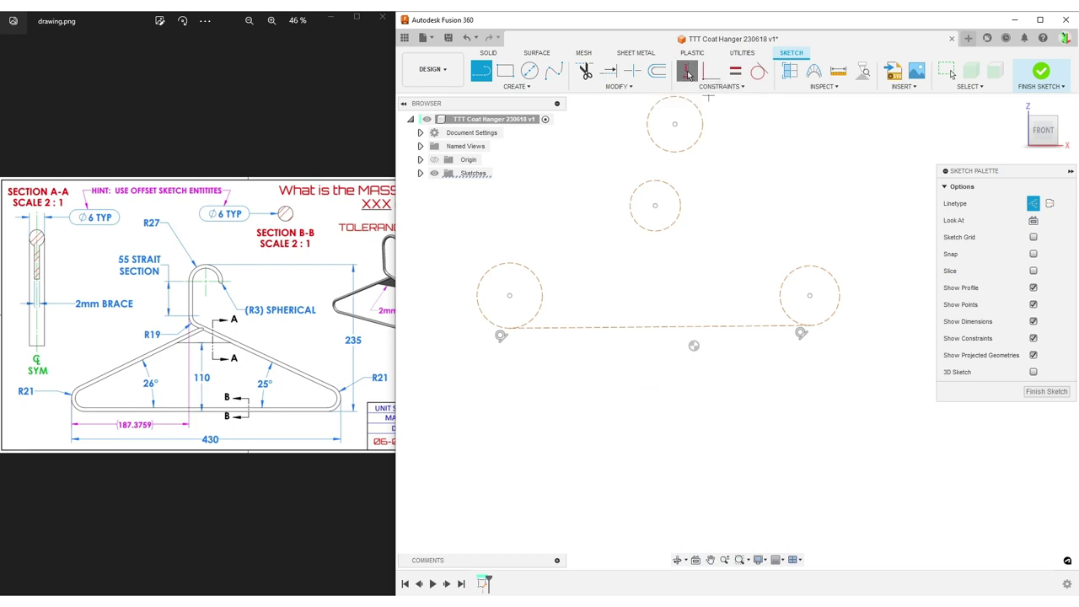
pyautogui.click(638, 328)
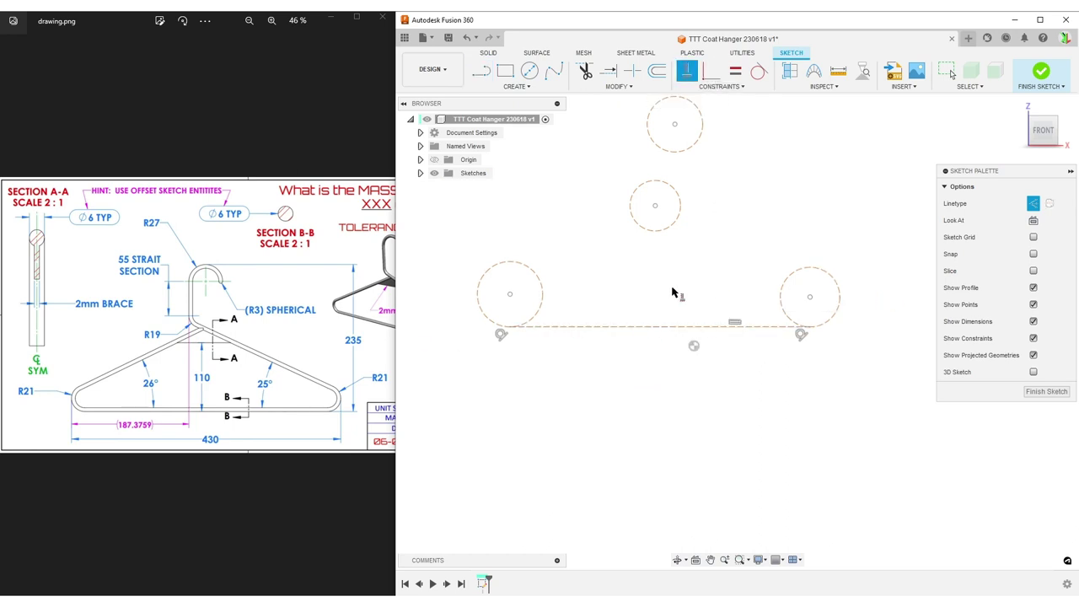
pyautogui.press('Escape')
# Draw a construction line tangent to the left sides of the two upper circles and constrain it vertical
pyautogui.moveTo(670, 267); pyautogui.dragTo(691, 332, button='middle')
pyautogui.press('l')
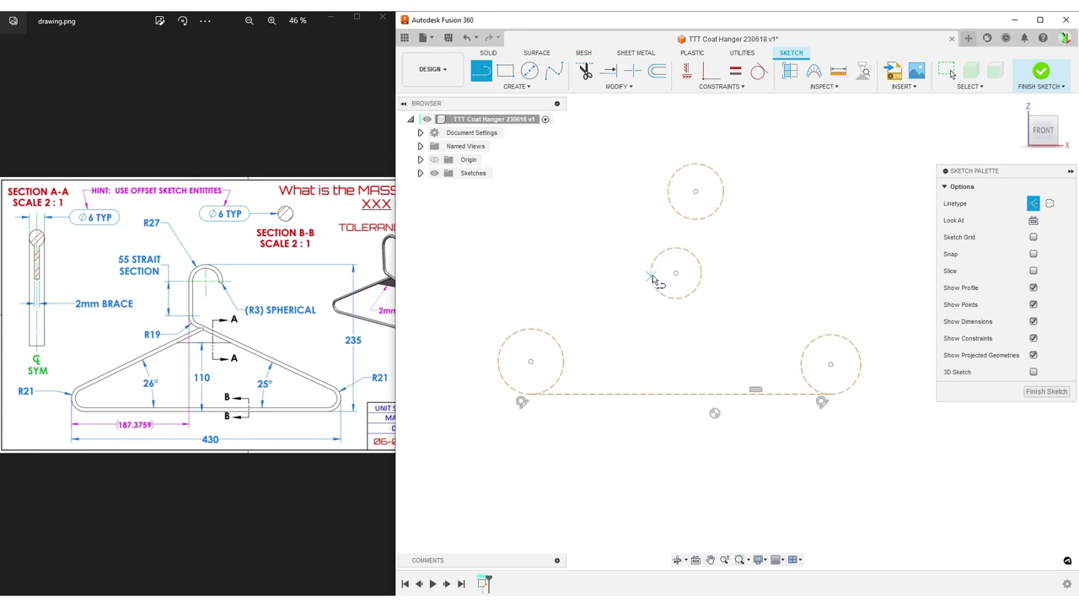
pyautogui.click(651, 272)
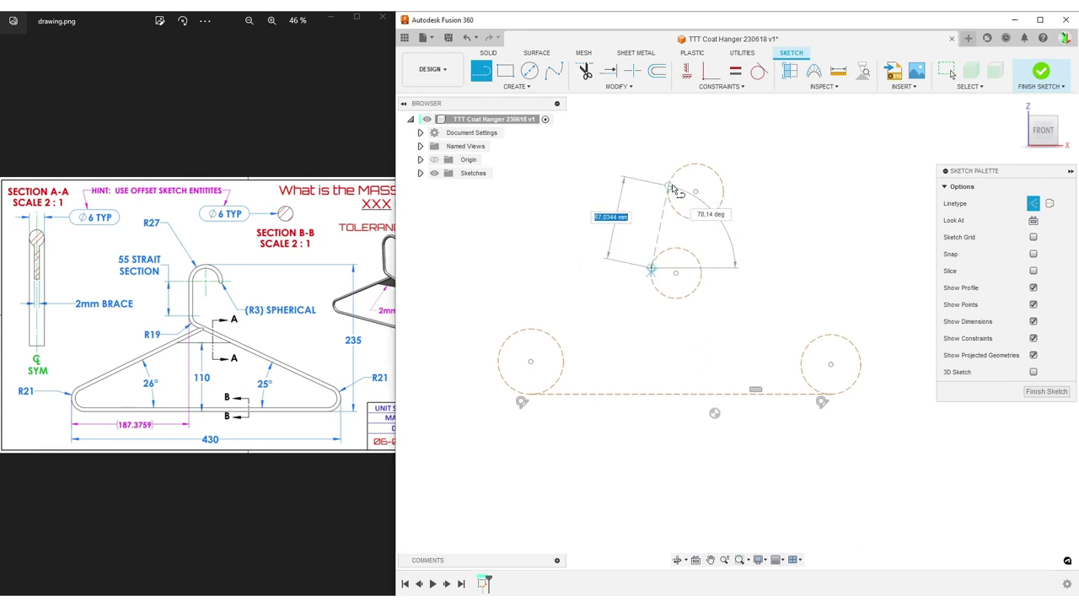
pyautogui.doubleClick(662, 194)
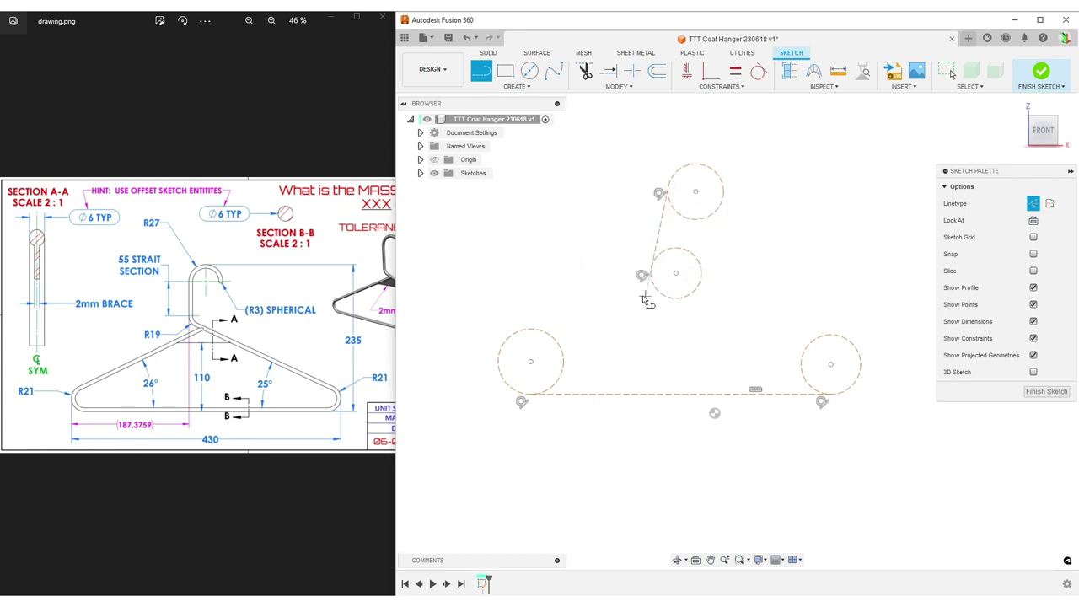
pyautogui.click(687, 71)
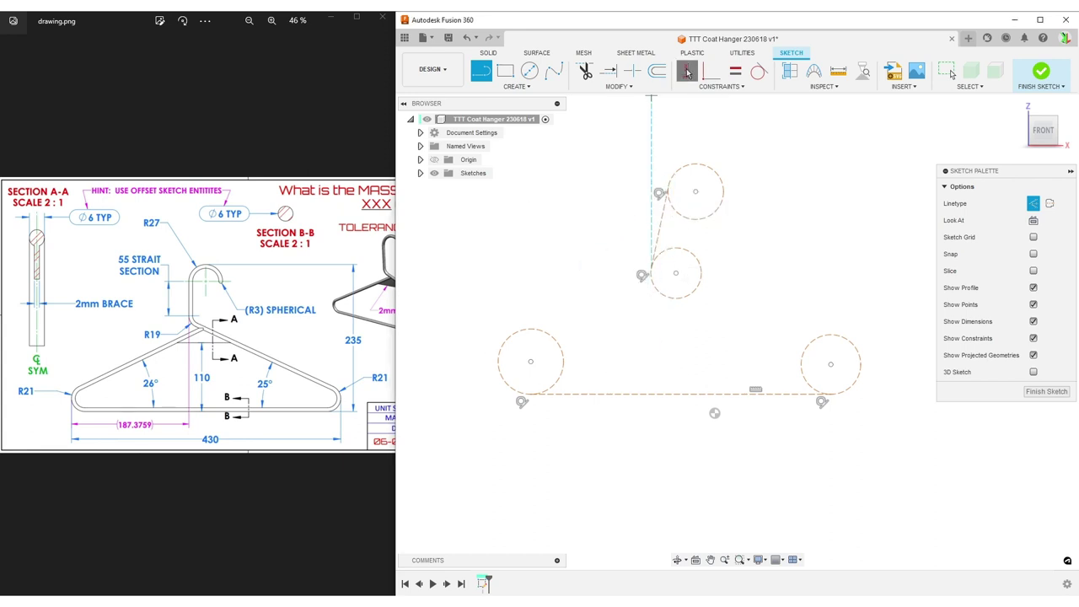
pyautogui.click(665, 217)
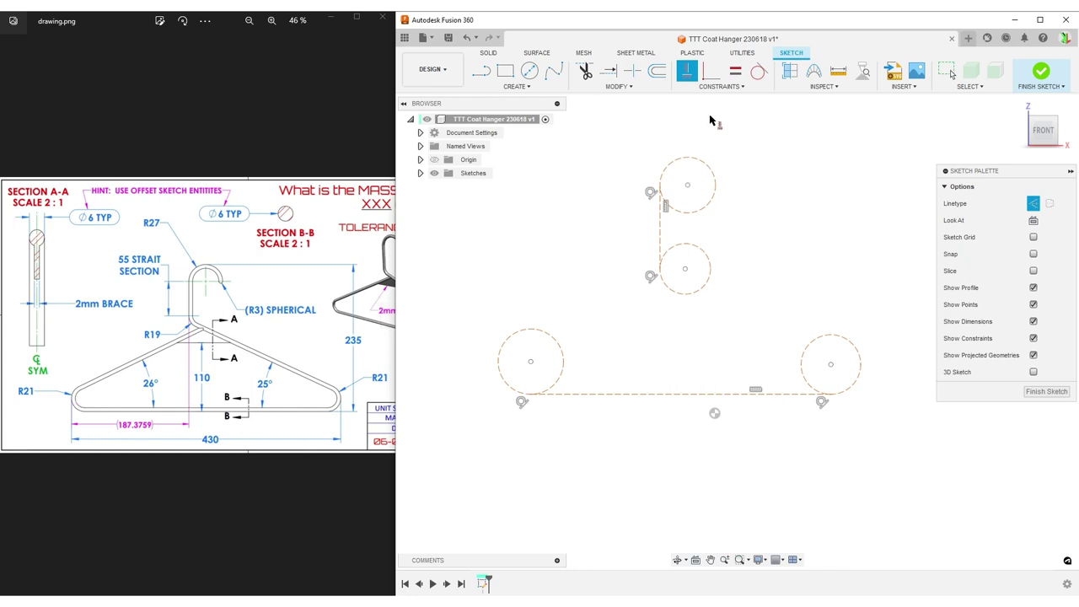
# Make the lower-left and lower-right circles equal in size
pyautogui.click(735, 71)
pyautogui.click(562, 344)
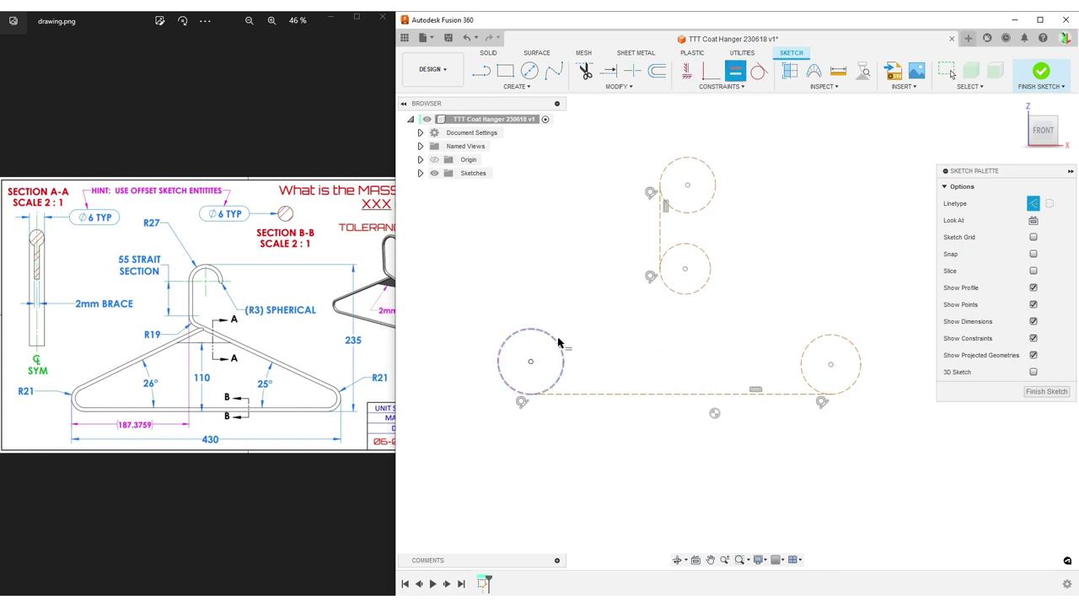
pyautogui.click(845, 343)
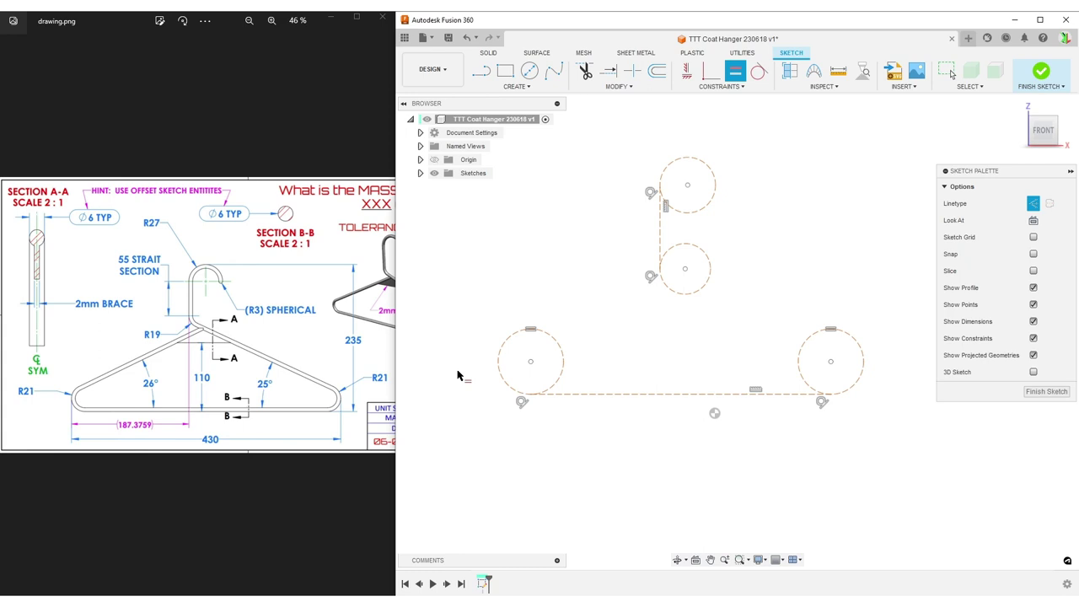
# Dimension the lower-left circle by radius and set it to 21 mm
pyautogui.press('d')
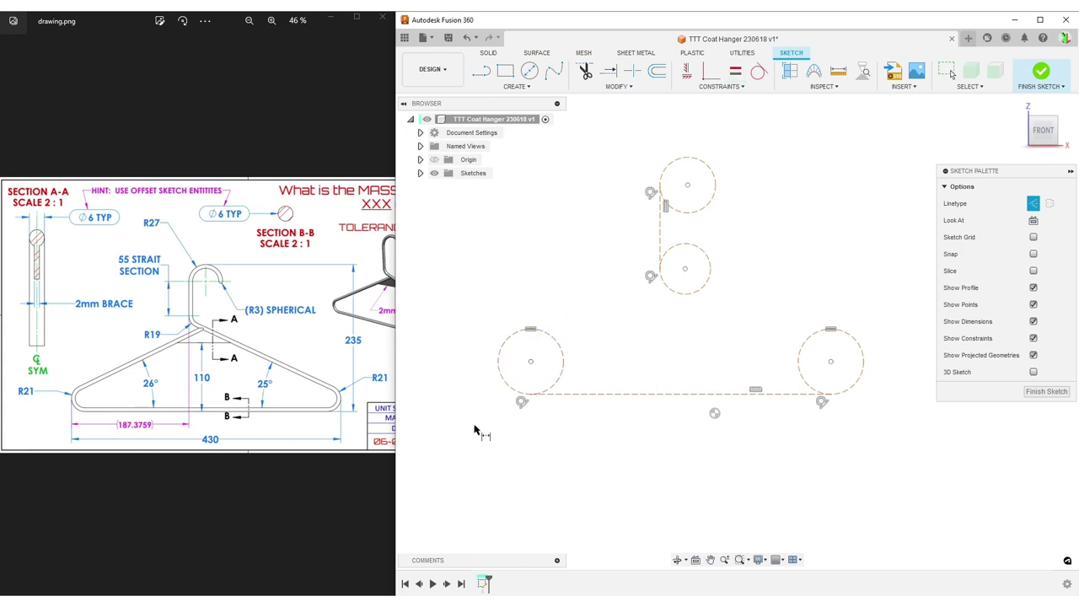
pyautogui.click(504, 380)
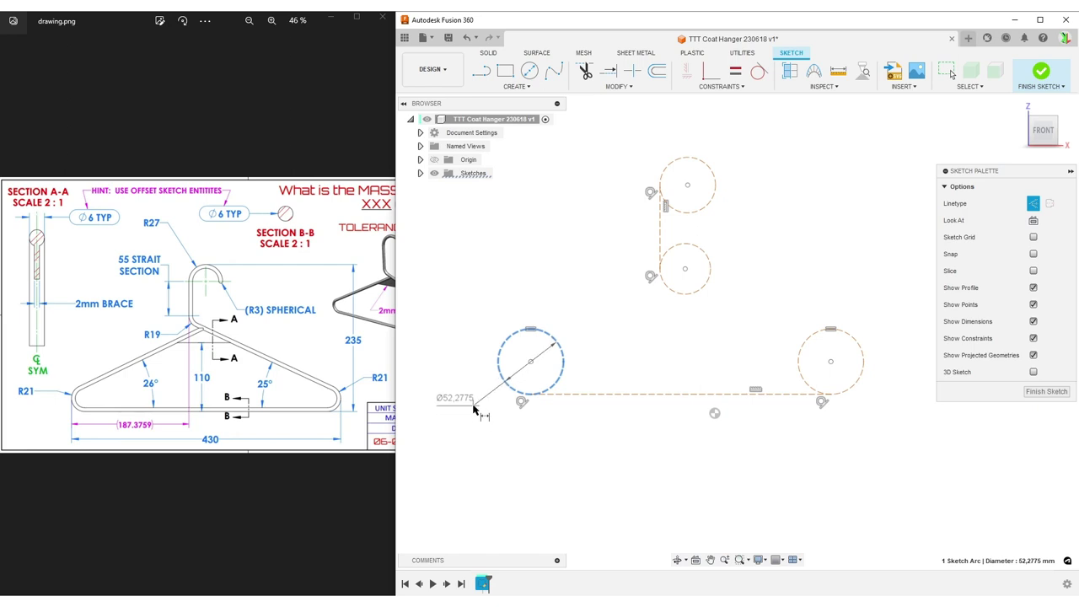
pyautogui.rightClick(473, 409)
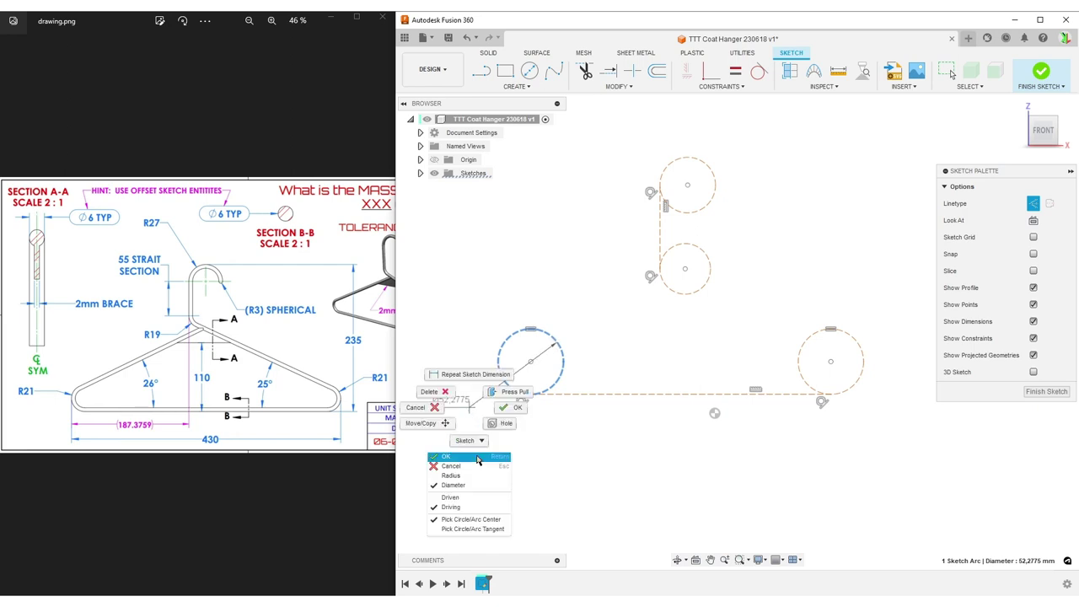
pyautogui.click(457, 476)
pyautogui.click(468, 410)
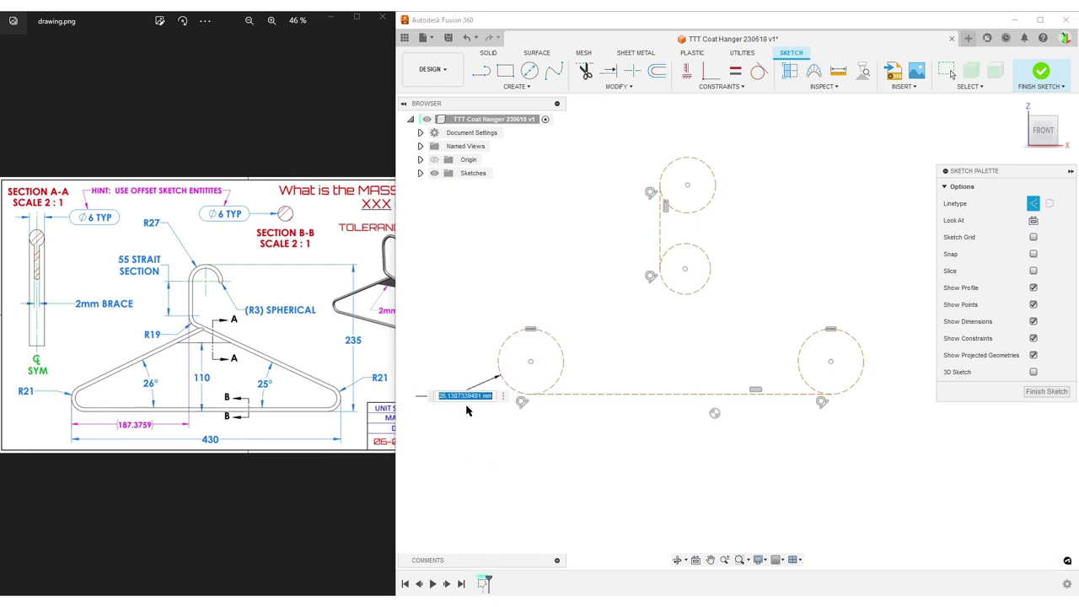
pyautogui.write('21')
pyautogui.press('Return')
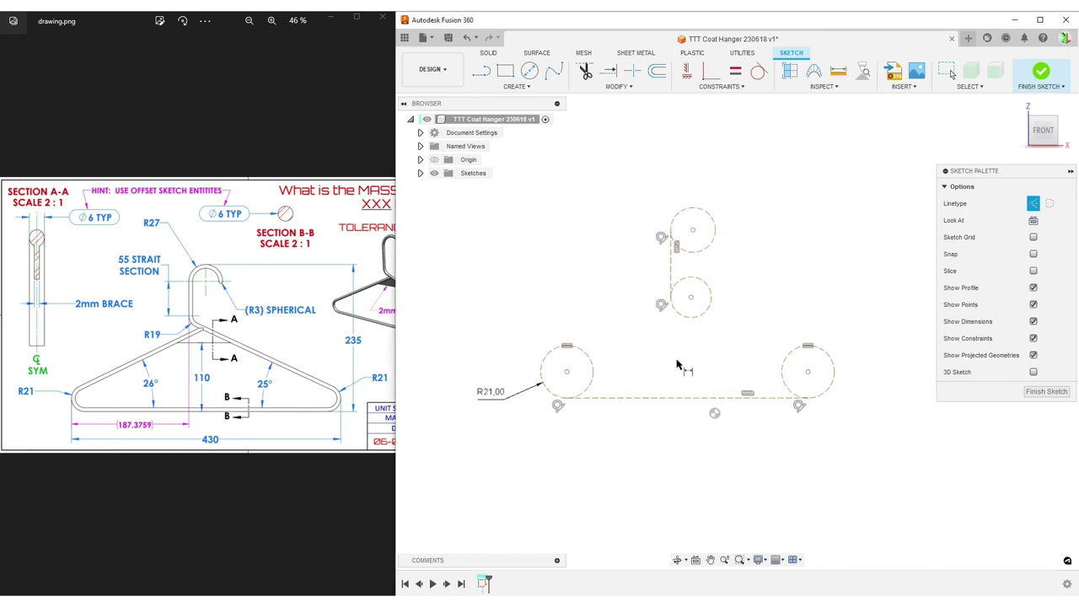
# Add a 19 mm radius dimension to the middle circle directly above the horizontal line
pyautogui.click(674, 289)
pyautogui.rightClick(642, 318)
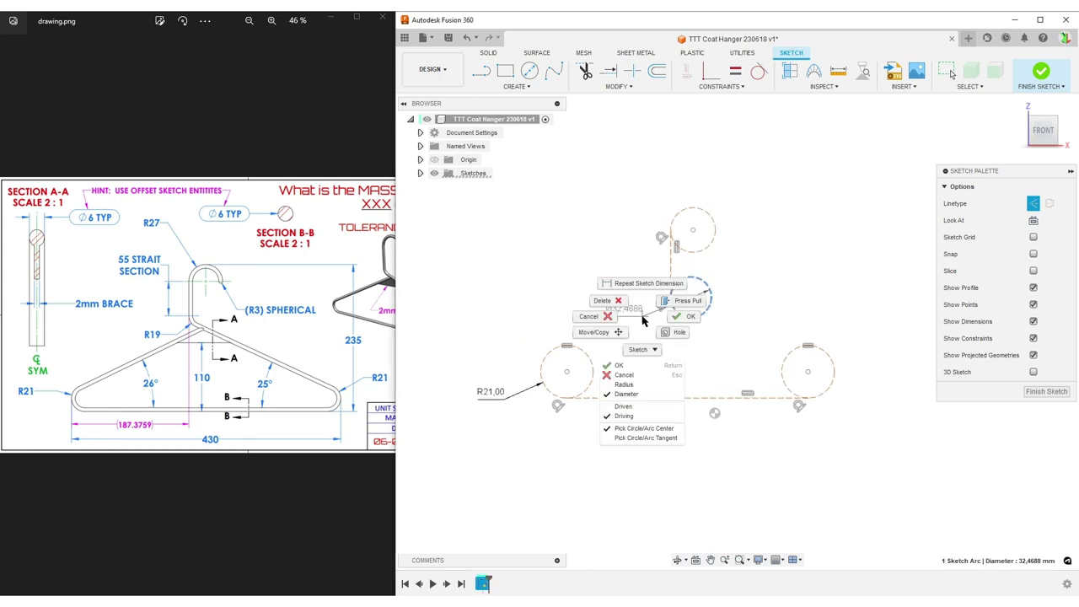
pyautogui.click(623, 385)
pyautogui.click(627, 317)
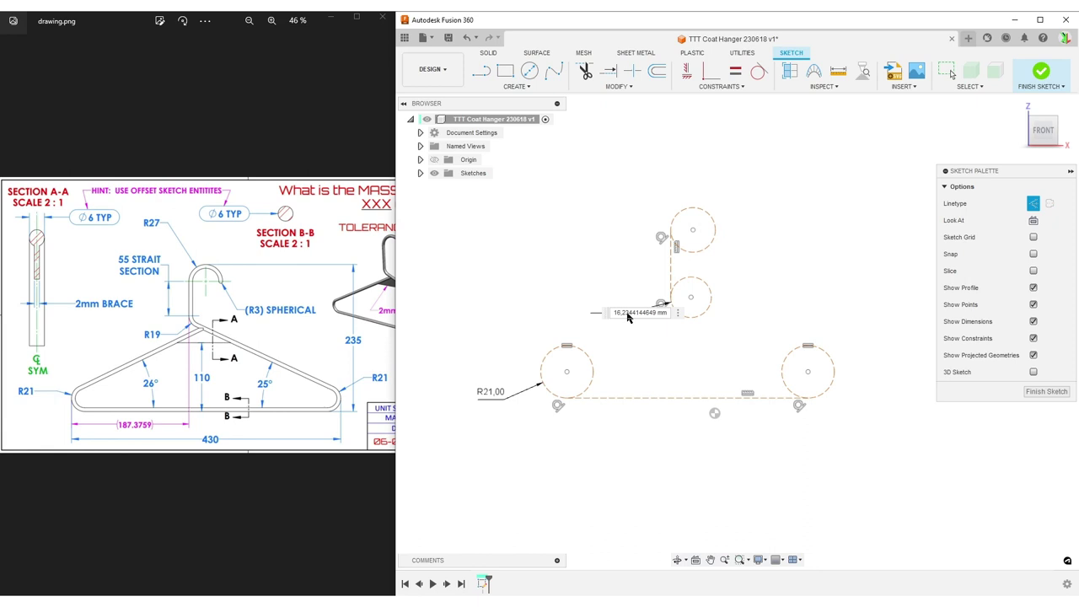
pyautogui.write('19')
pyautogui.press('Return')
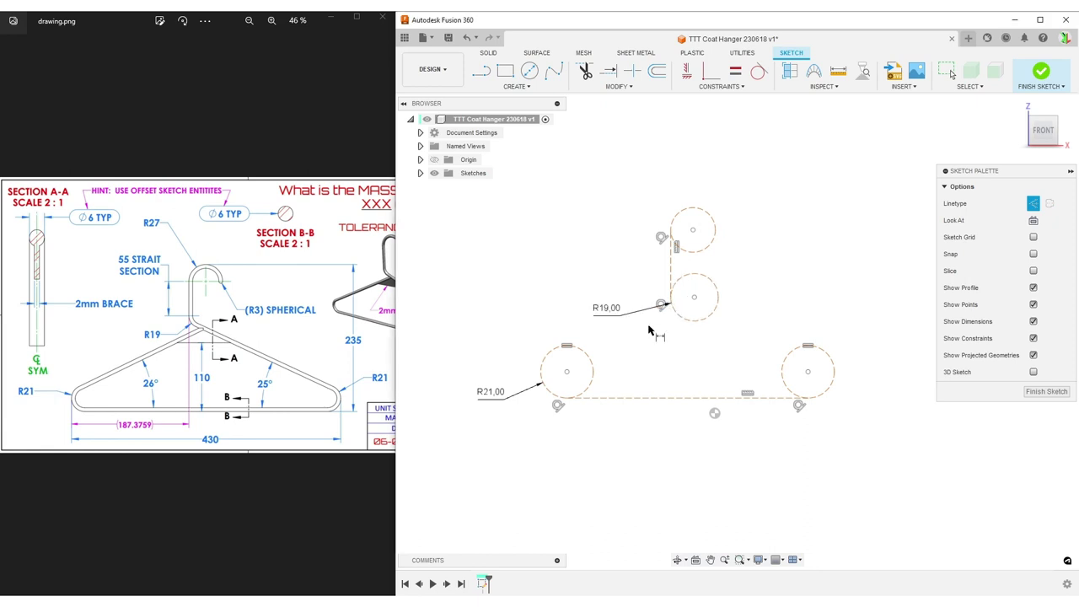
# Dimension the topmost hook circle with a radius of 27 mm
pyautogui.click(705, 213)
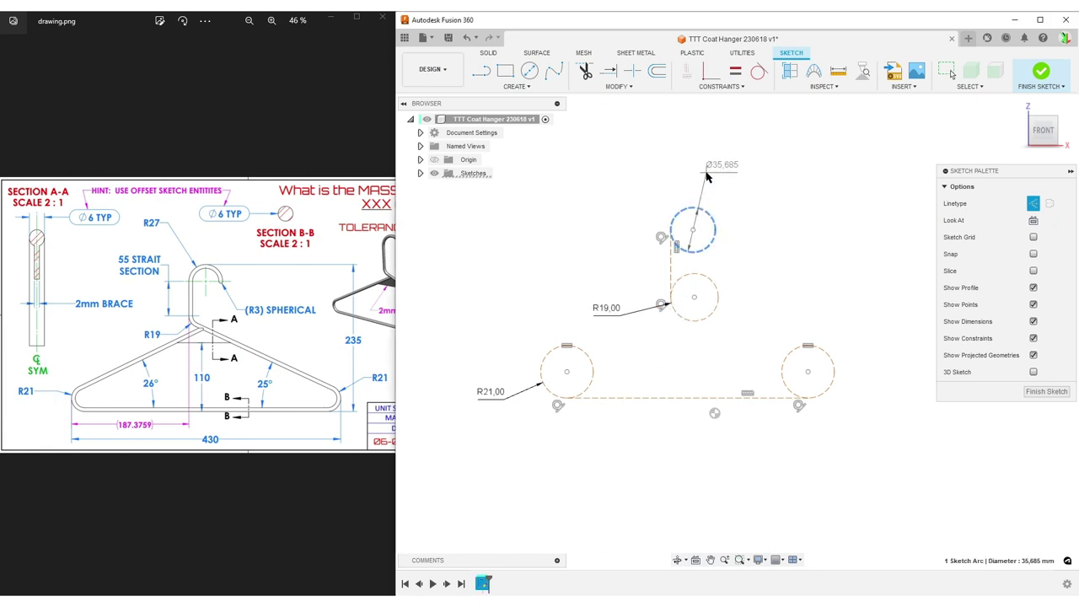
pyautogui.rightClick(707, 176)
pyautogui.click(705, 251)
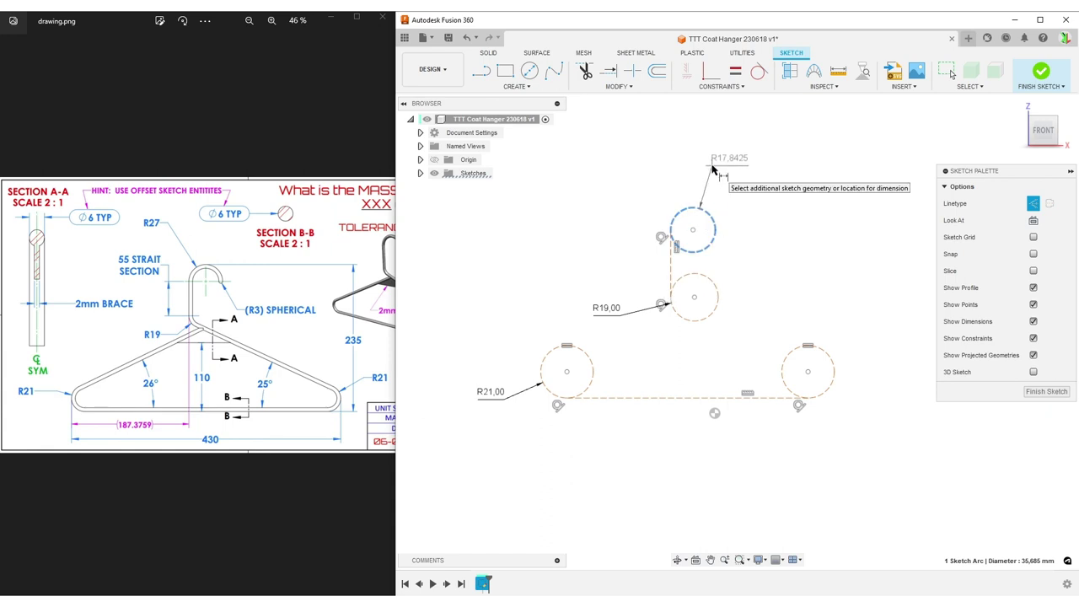
pyautogui.click(712, 169)
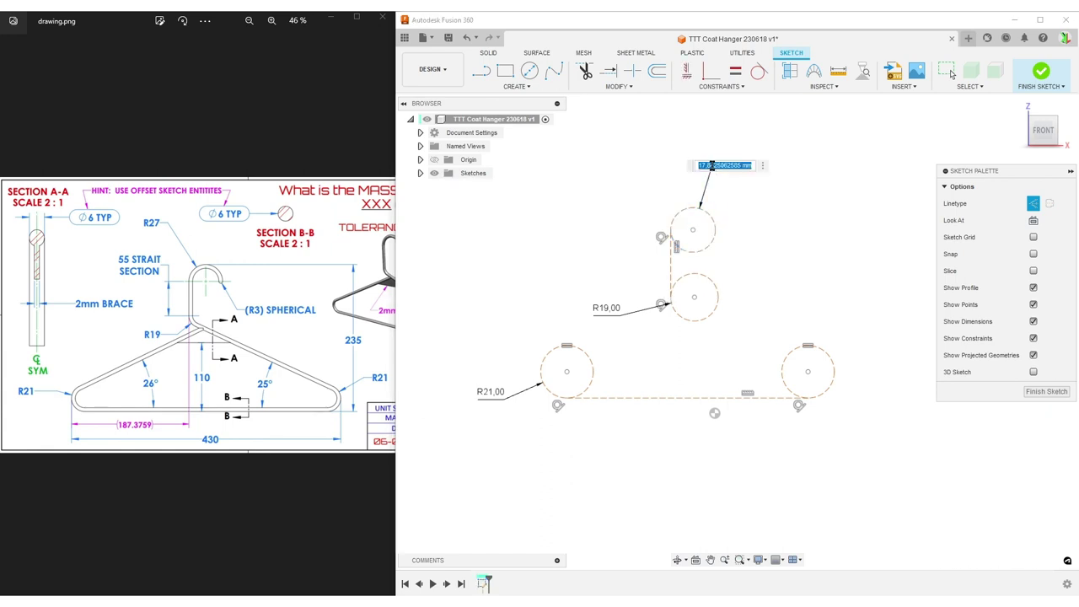
pyautogui.write('27')
pyautogui.press('Return')
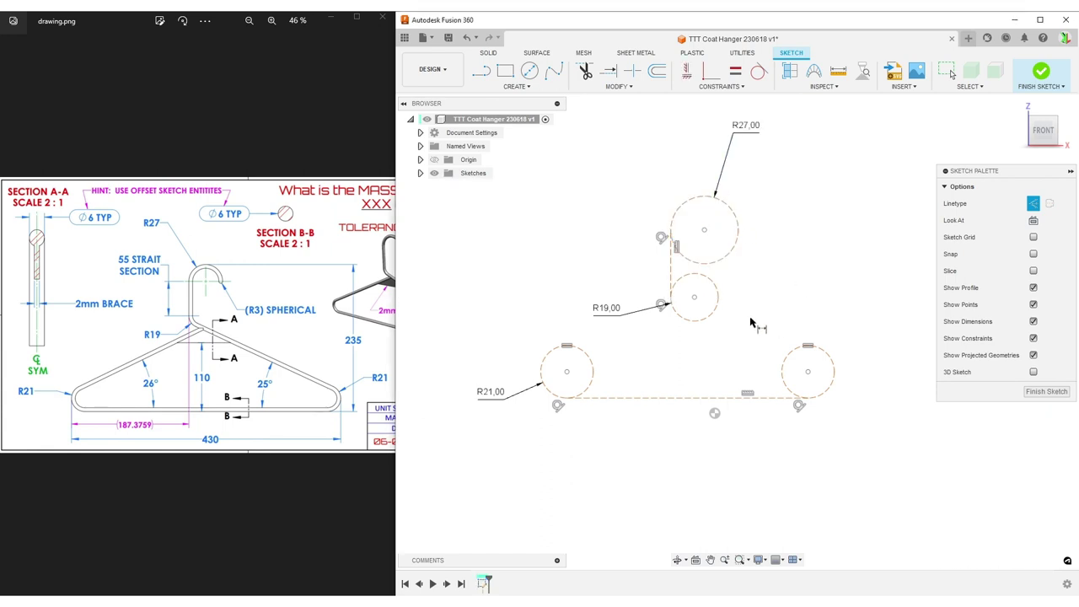
# Dimension the vertical line between the two upper circles and set its length to 55 mm
pyautogui.click(672, 267)
pyautogui.click(648, 257)
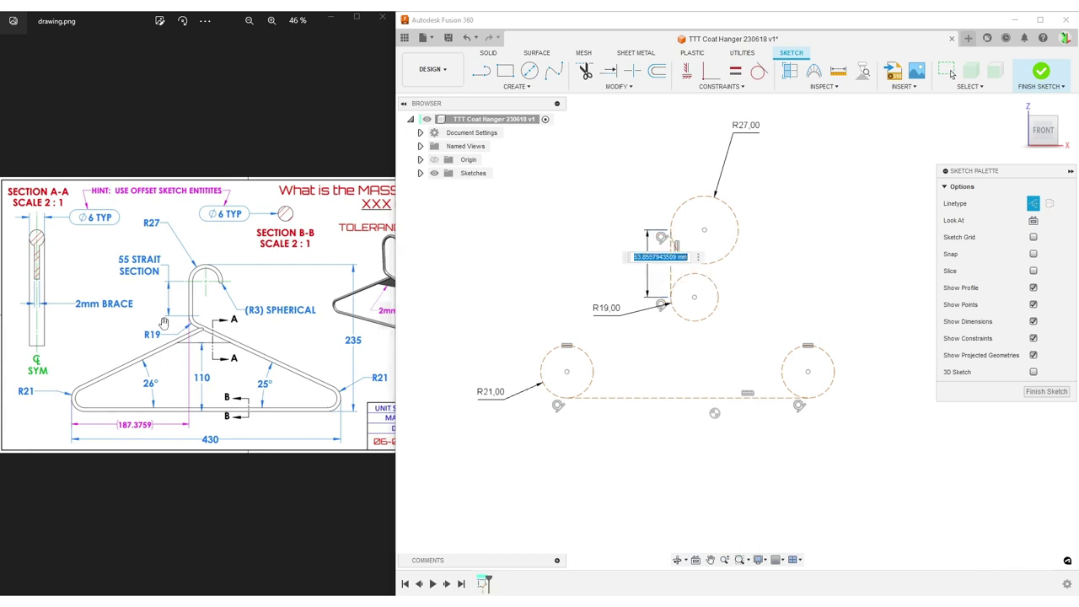
pyautogui.tripleClick(687, 257)
pyautogui.write('55')
pyautogui.press('Return')
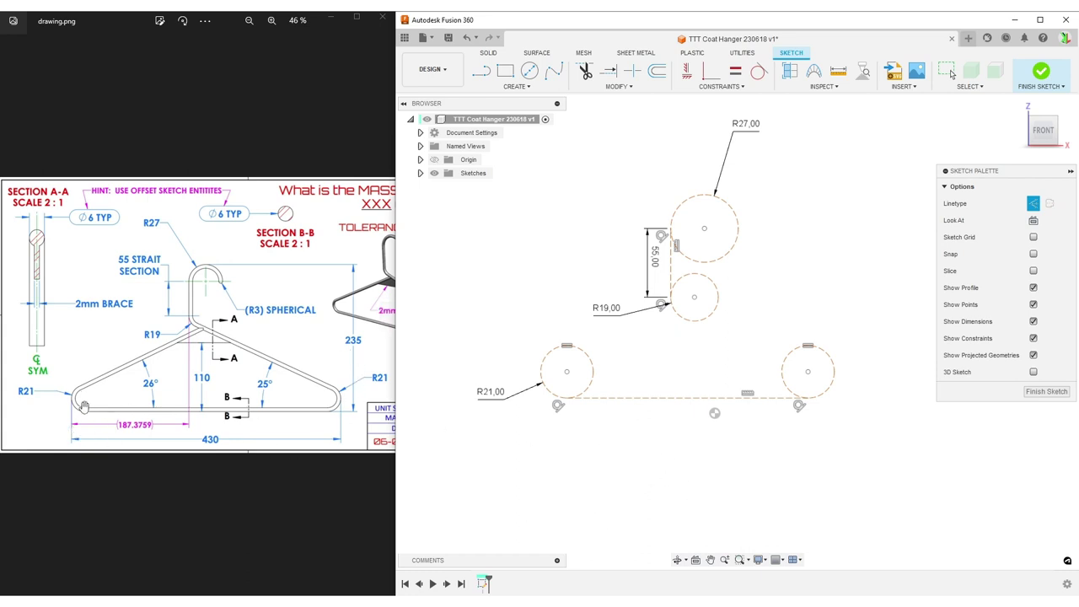
# Dimension the overall width between the outer tangent edges of the two lower circles and set it to 430 mm
pyautogui.rightClick(650, 447)
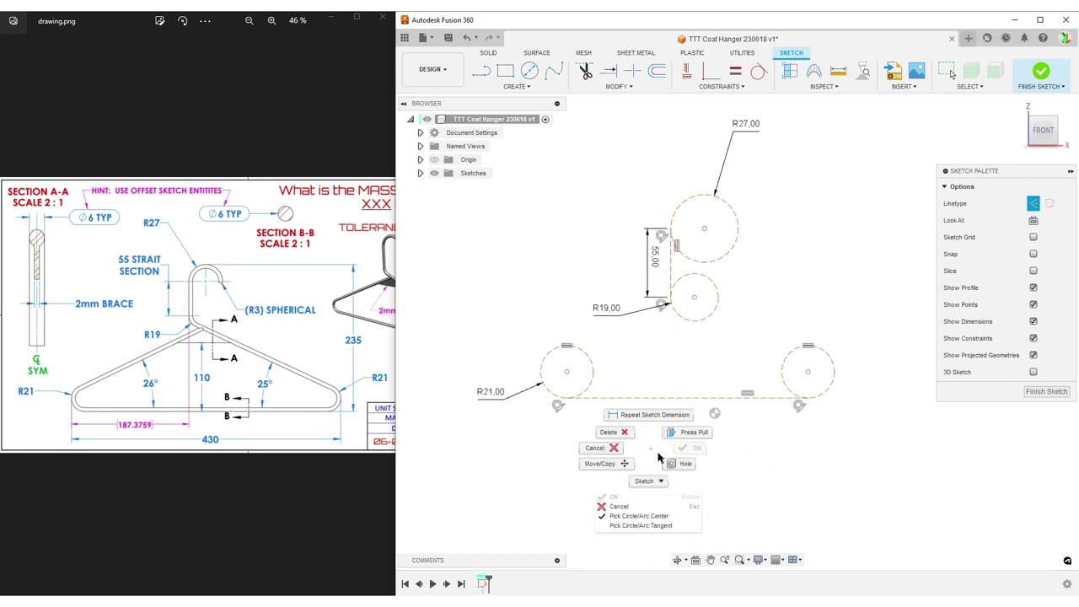
pyautogui.click(660, 526)
pyautogui.click(541, 371)
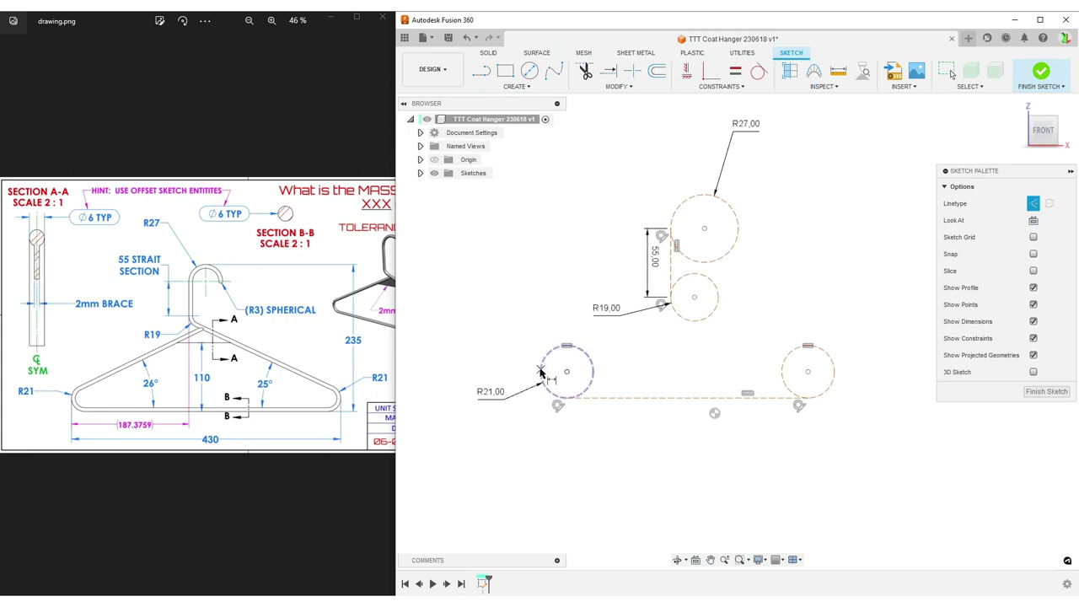
pyautogui.click(832, 371)
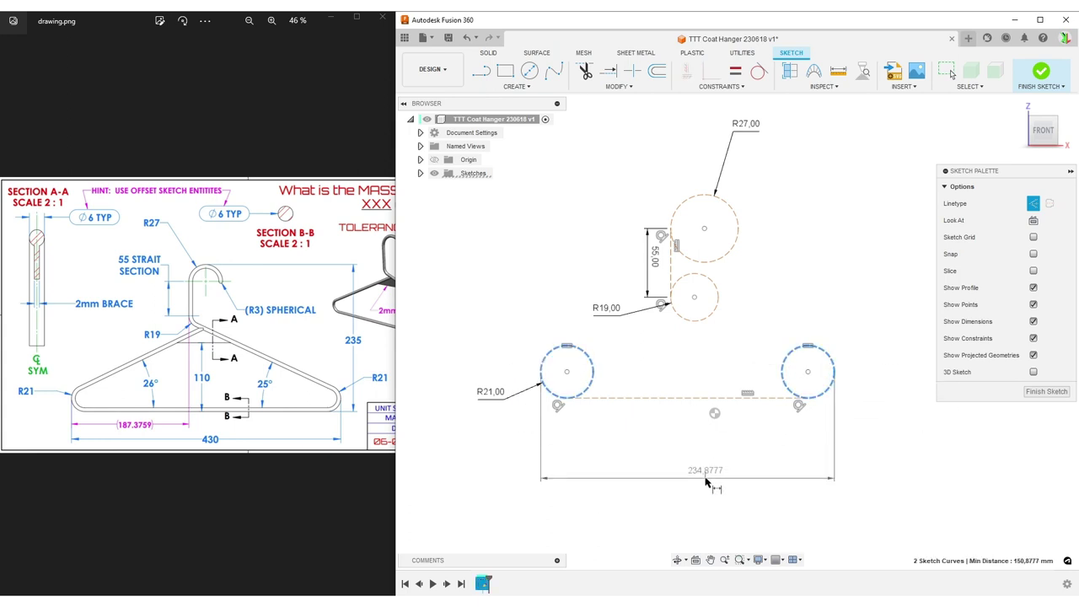
pyautogui.click(715, 478)
pyautogui.write('43')
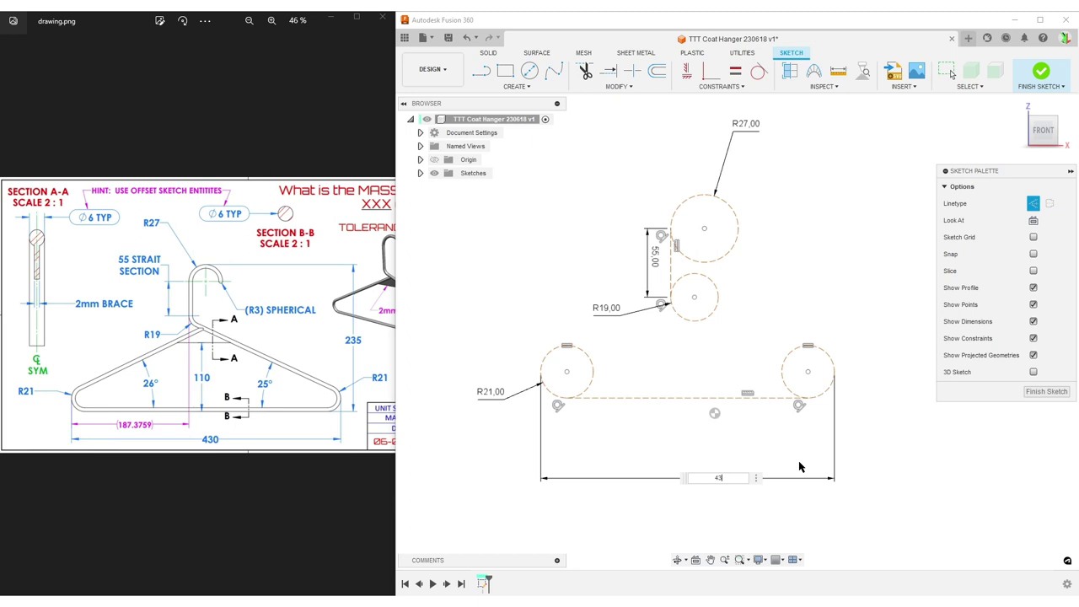
pyautogui.write('0')
pyautogui.press('Return')
pyautogui.scroll(-3, 795, 477)
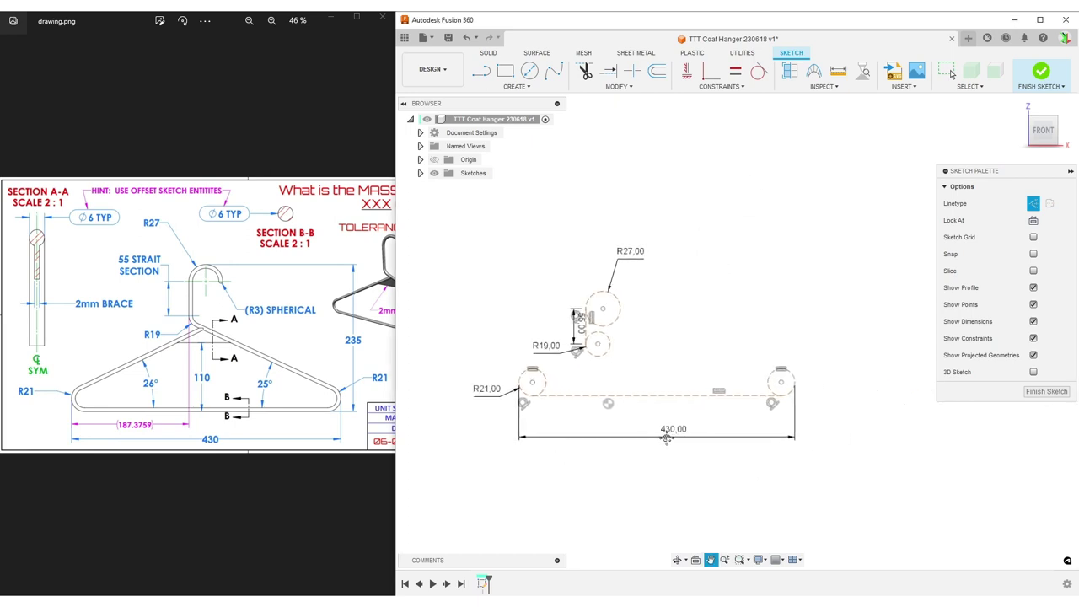
# Constrain the midpoint of the horizontal construction line to the sketch origin and expand the list of sketches
pyautogui.moveTo(666, 438); pyautogui.dragTo(641, 429, button='middle')
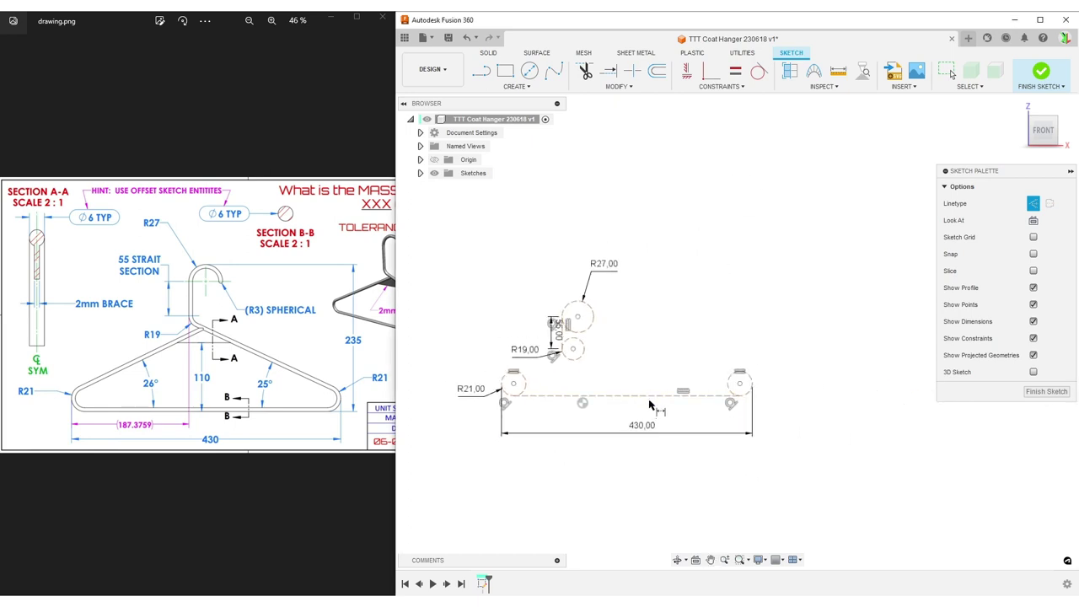
pyautogui.click(730, 87)
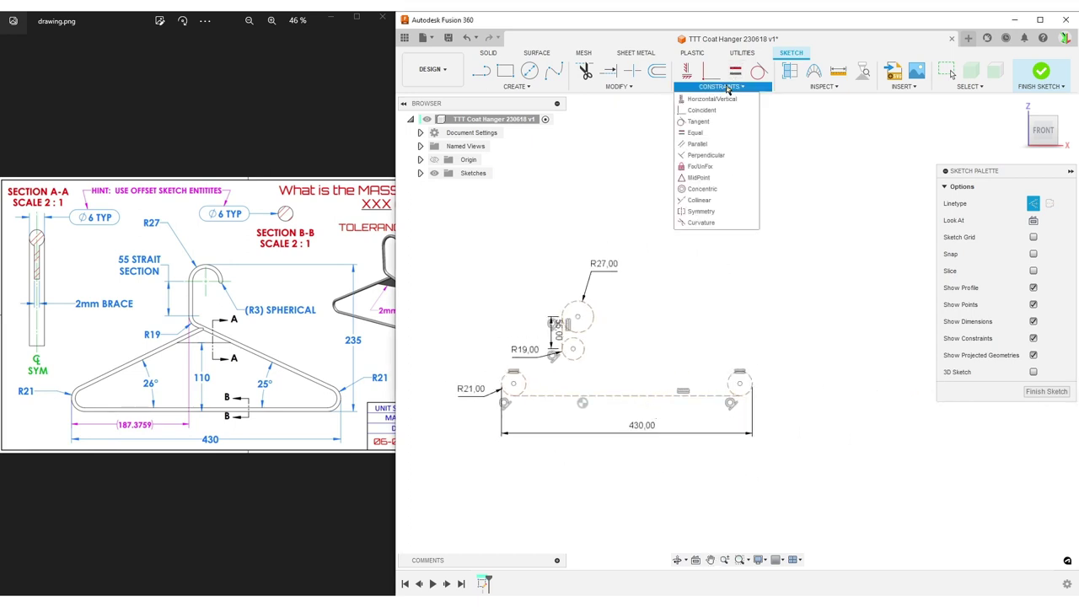
pyautogui.click(700, 178)
pyautogui.click(647, 396)
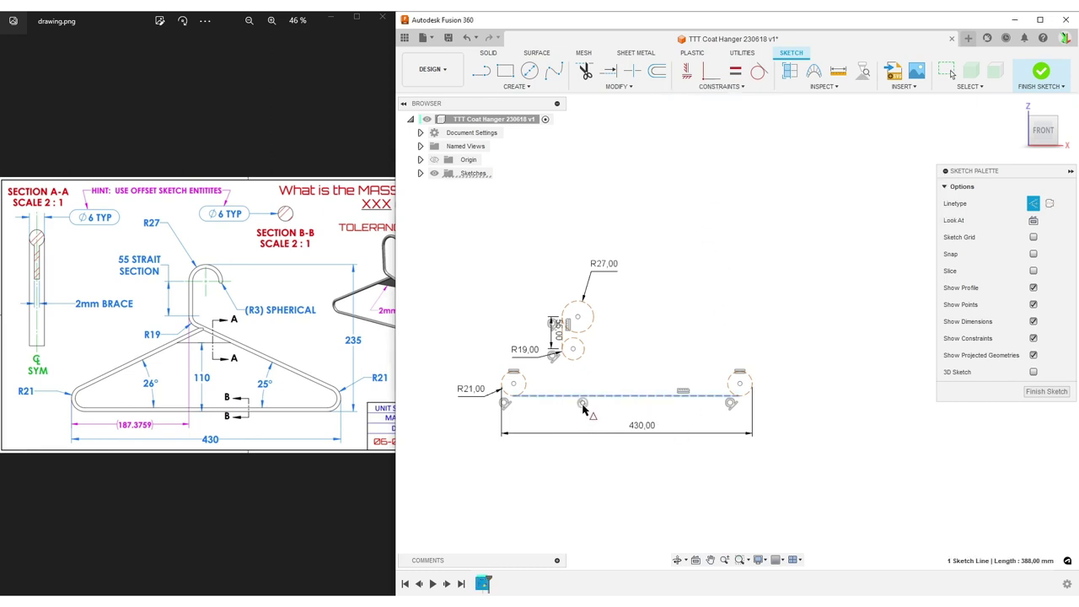
pyautogui.click(583, 404)
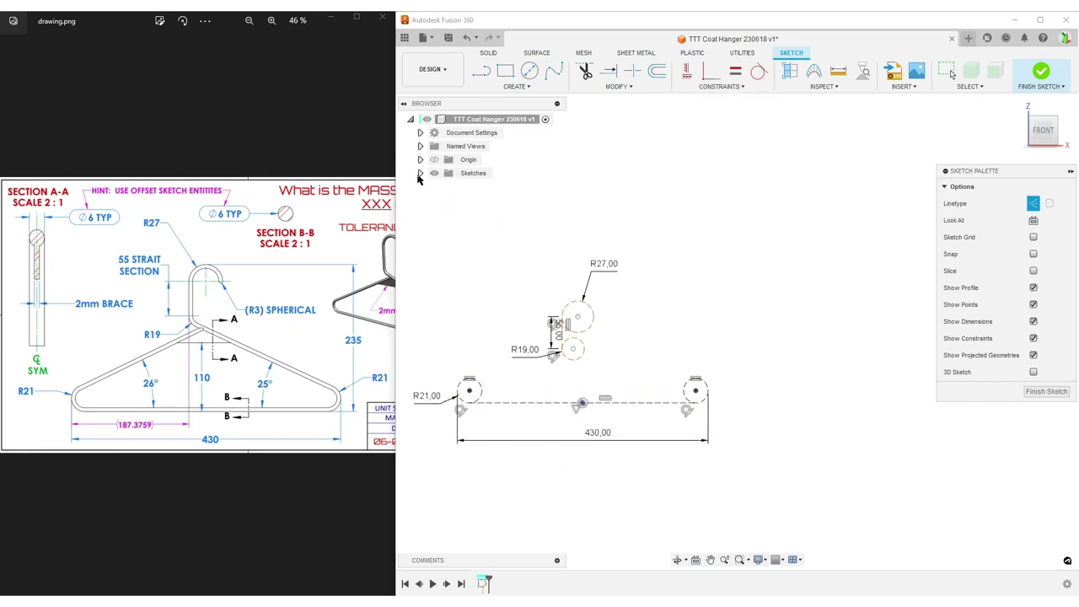
pyautogui.click(420, 173)
pyautogui.moveTo(582, 449); pyautogui.dragTo(628, 447, button='middle')
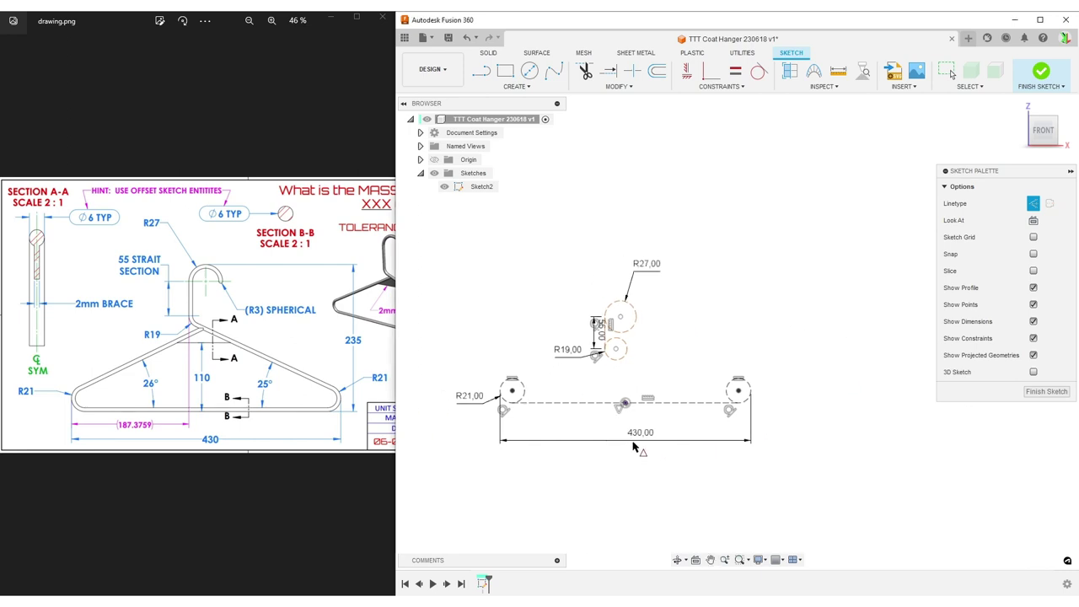
# Dimension the overall height from the topmost circle's upper tangent to the horizontal construction line as 235 mm, placing the dimension closer to the sketch
pyautogui.press('d')
pyautogui.rightClick(776, 285)
pyautogui.click(748, 358)
pyautogui.click(621, 301)
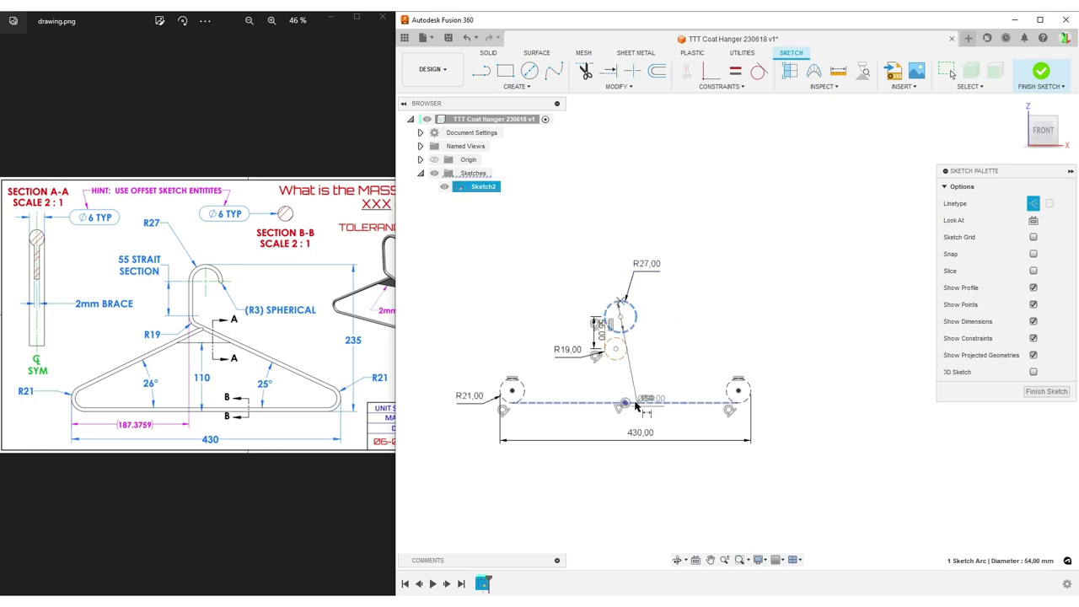
pyautogui.click(636, 406)
pyautogui.click(894, 373)
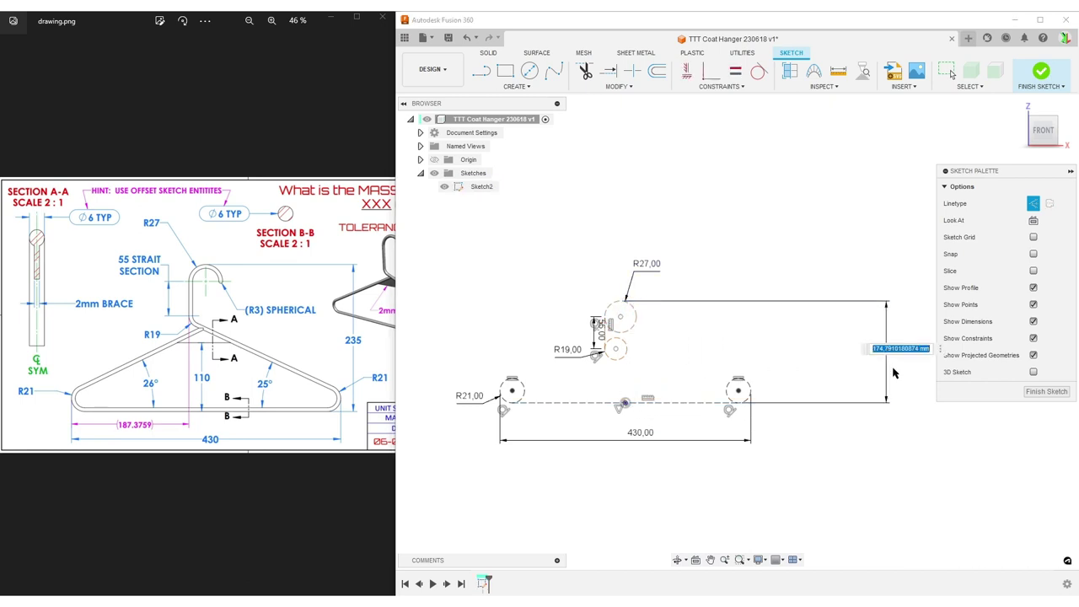
pyautogui.write('235')
pyautogui.press('Return')
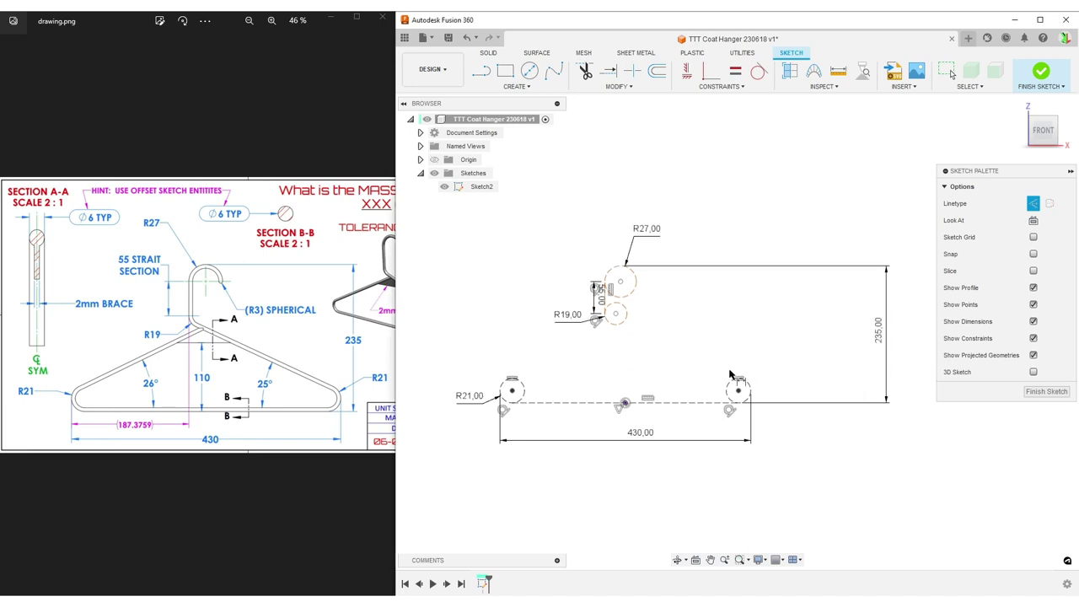
pyautogui.moveTo(705, 329); pyautogui.dragTo(738, 376, button='middle')
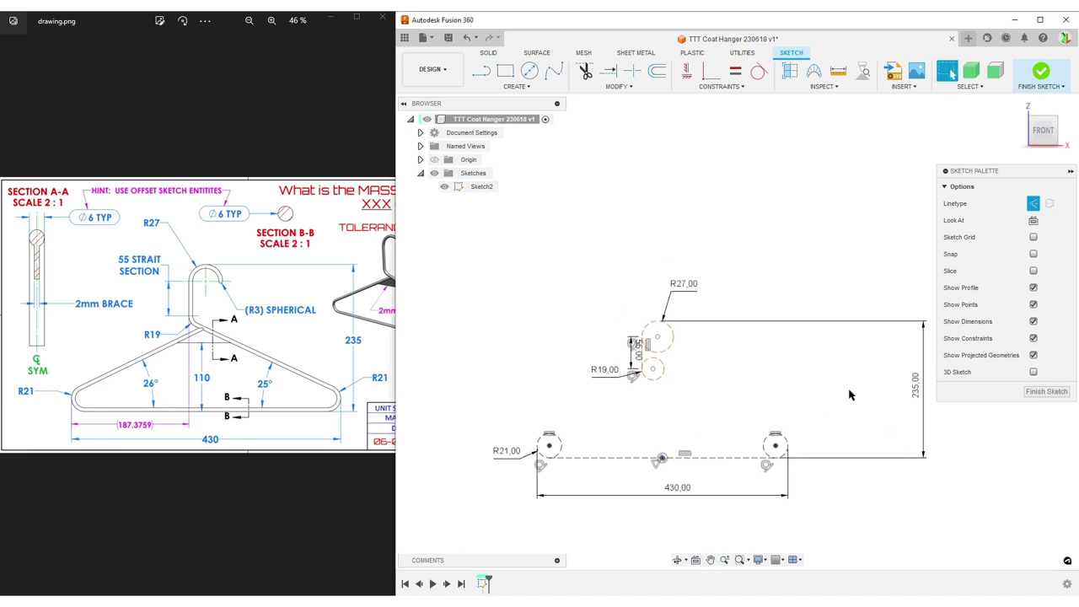
pyautogui.moveTo(910, 374); pyautogui.dragTo(891, 388)
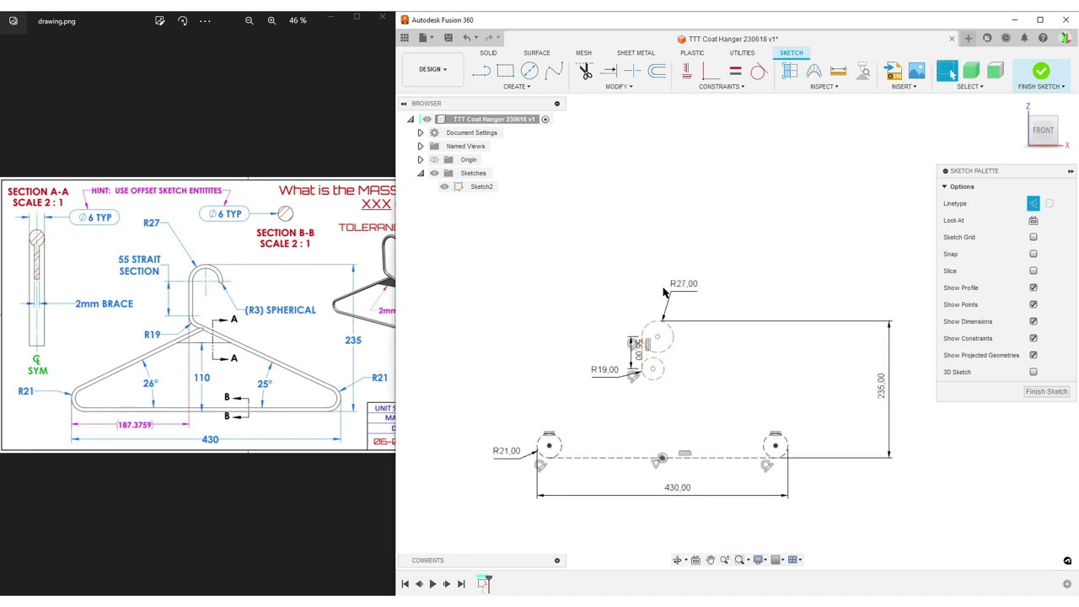
# Shift the topmost hook circle sideways until its centre lies about 27 mm left of the origin
pyautogui.scroll(2, 617, 394)
pyautogui.moveTo(672, 323)
pyautogui.mouseDown()
pyautogui.moveTo(611, 323)
pyautogui.moveTo(682, 315)
pyautogui.moveTo(657, 317)
pyautogui.mouseUp()
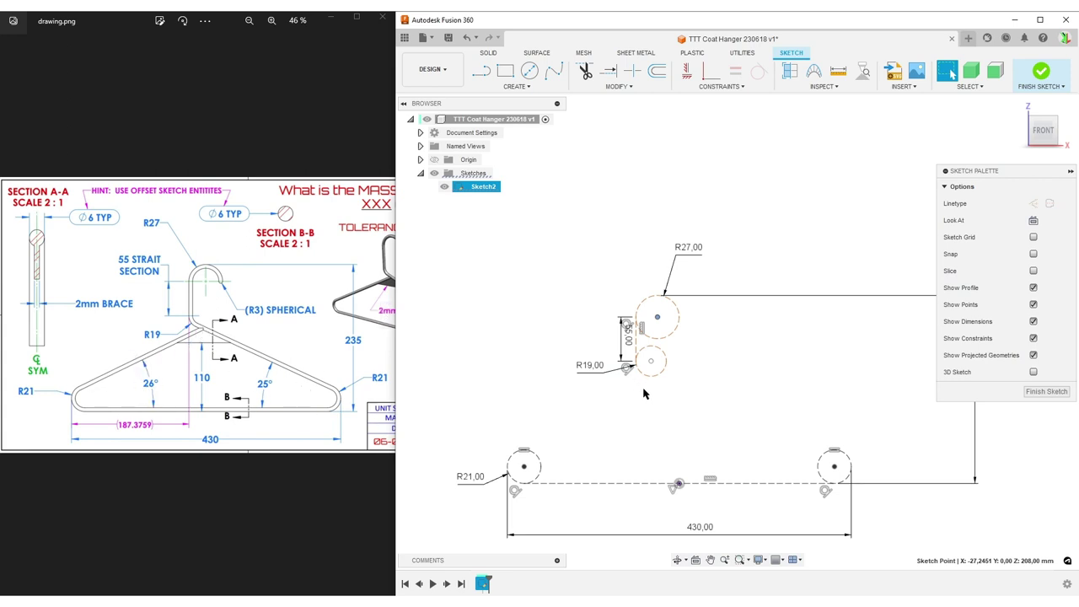
pyautogui.click(768, 378)
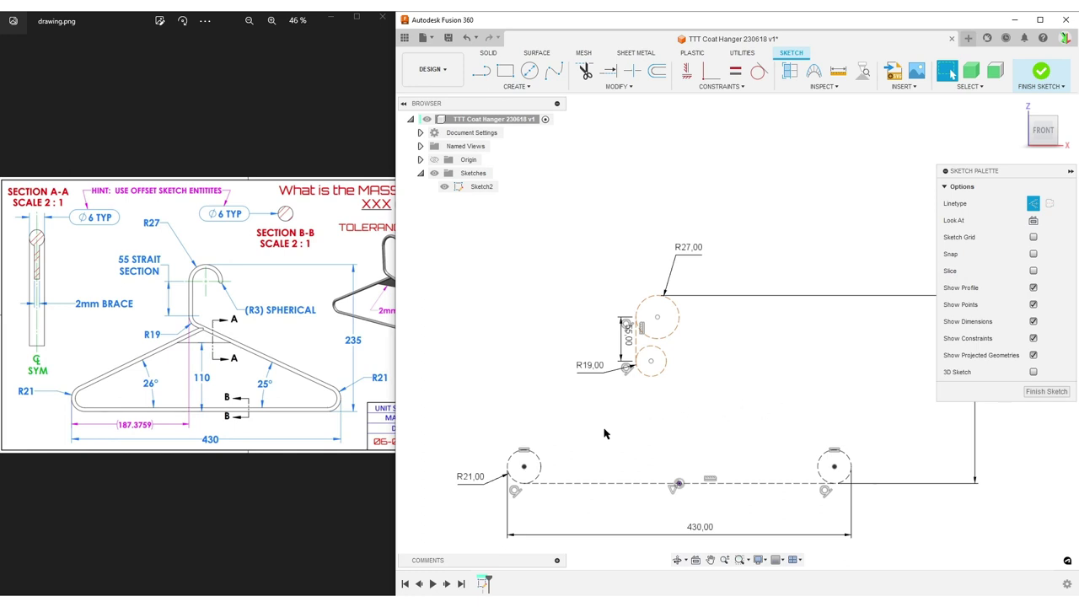
# Sketch a solid line parallel above the construction baseline, continued by a tangent arc and an inward-slanting line at its right end
pyautogui.press('l')
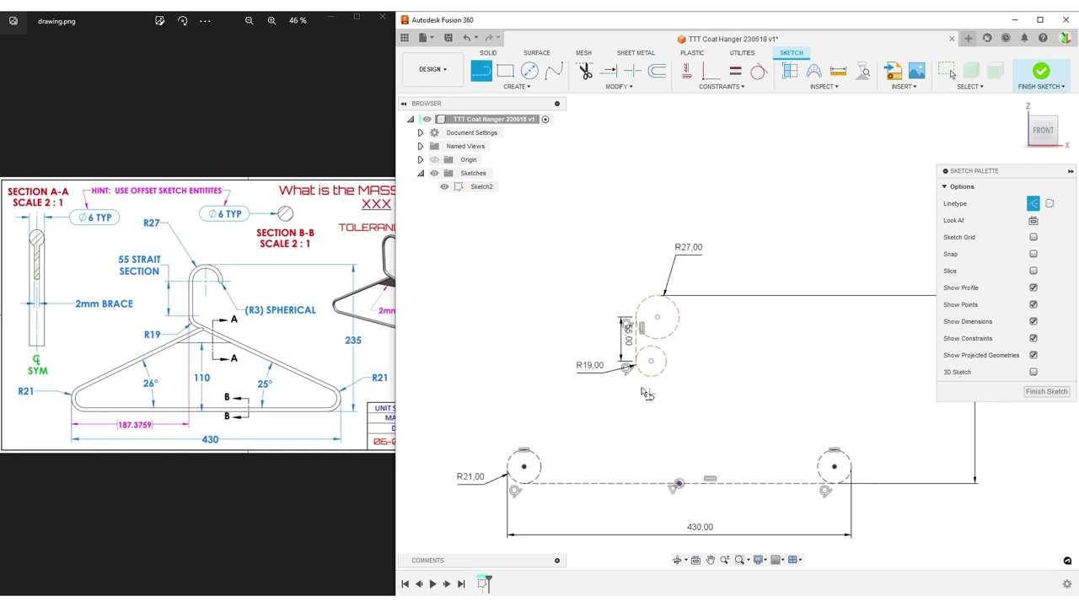
pyautogui.scroll(3, 645, 404)
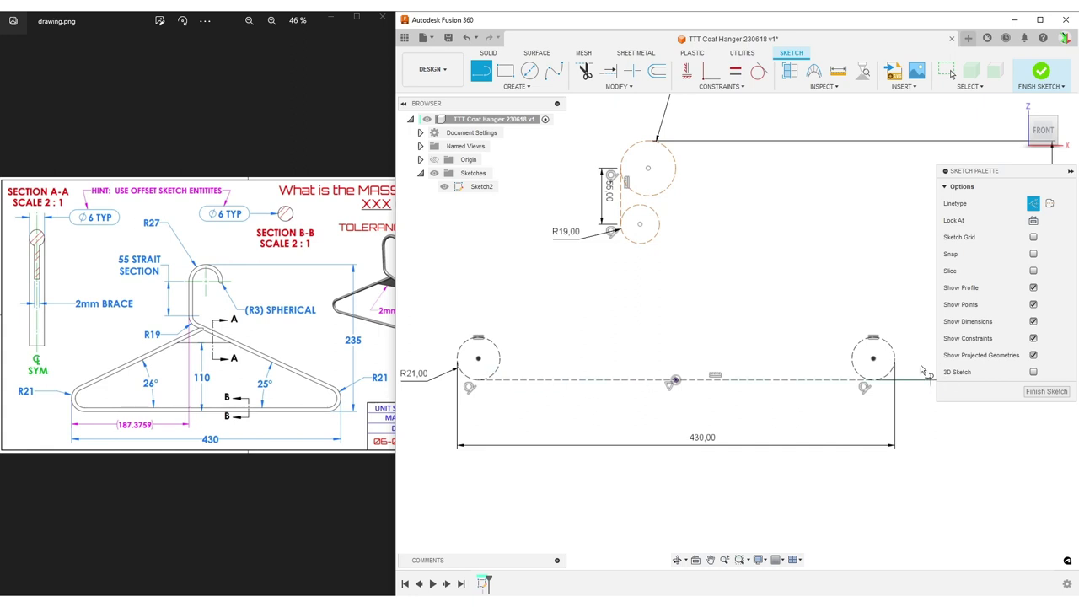
pyautogui.click(560, 344)
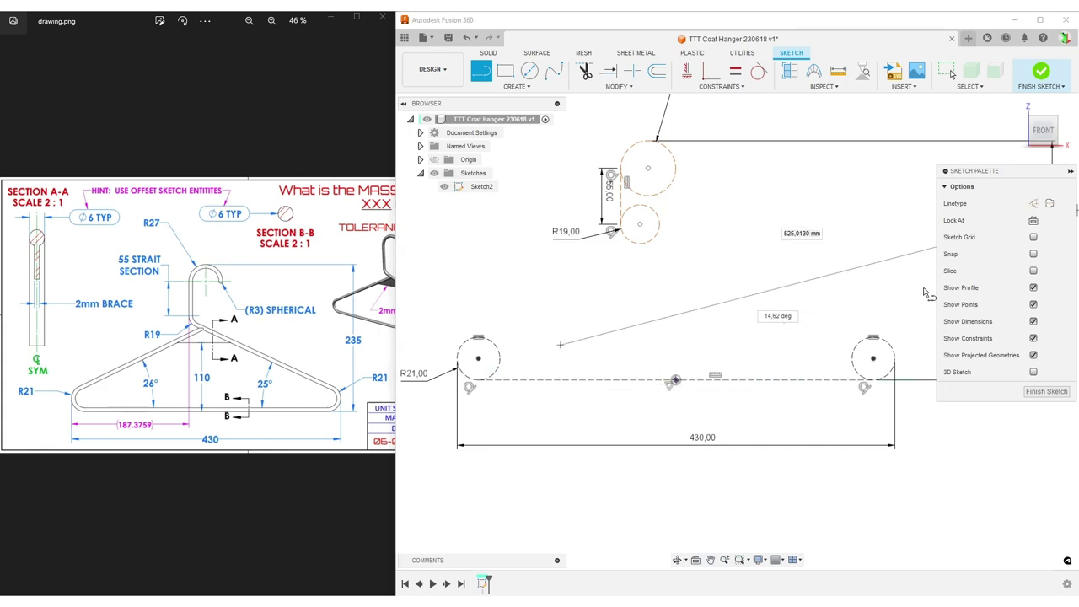
pyautogui.click(802, 344)
pyautogui.moveTo(801, 345); pyautogui.dragTo(756, 248)
pyautogui.click(787, 265)
pyautogui.press('Escape')
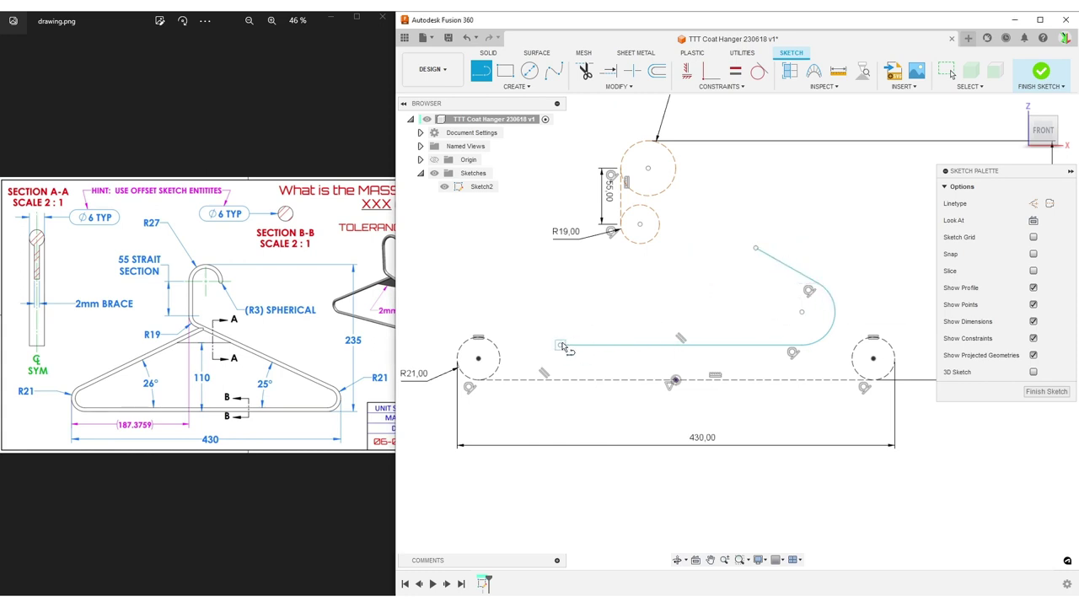
# Add a tangent arc and an upward-slanting line at the solid line's left end
pyautogui.moveTo(559, 346); pyautogui.dragTo(539, 304)
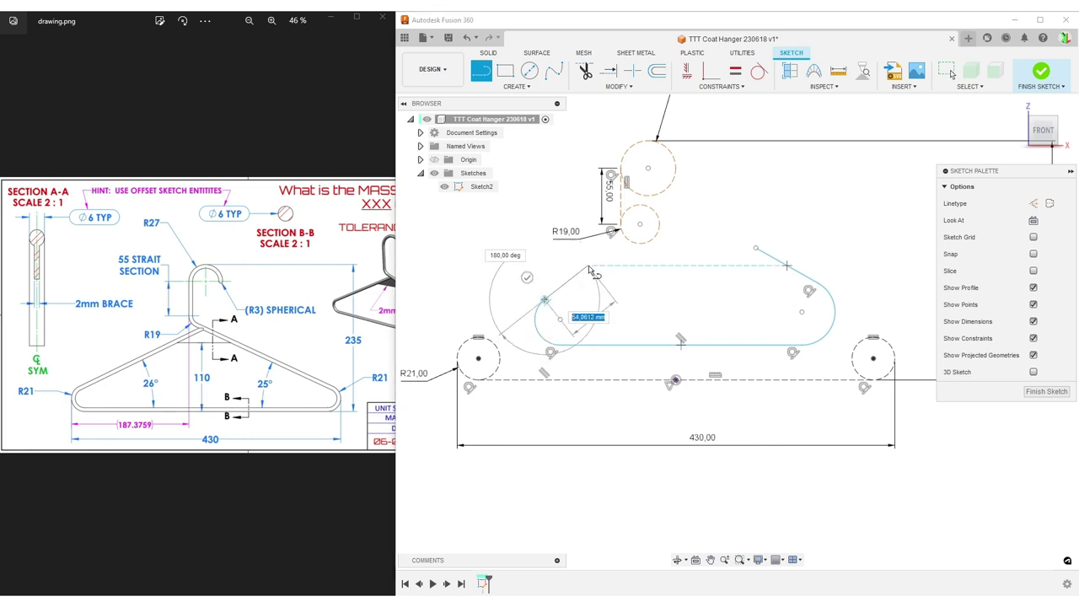
pyautogui.click(587, 266)
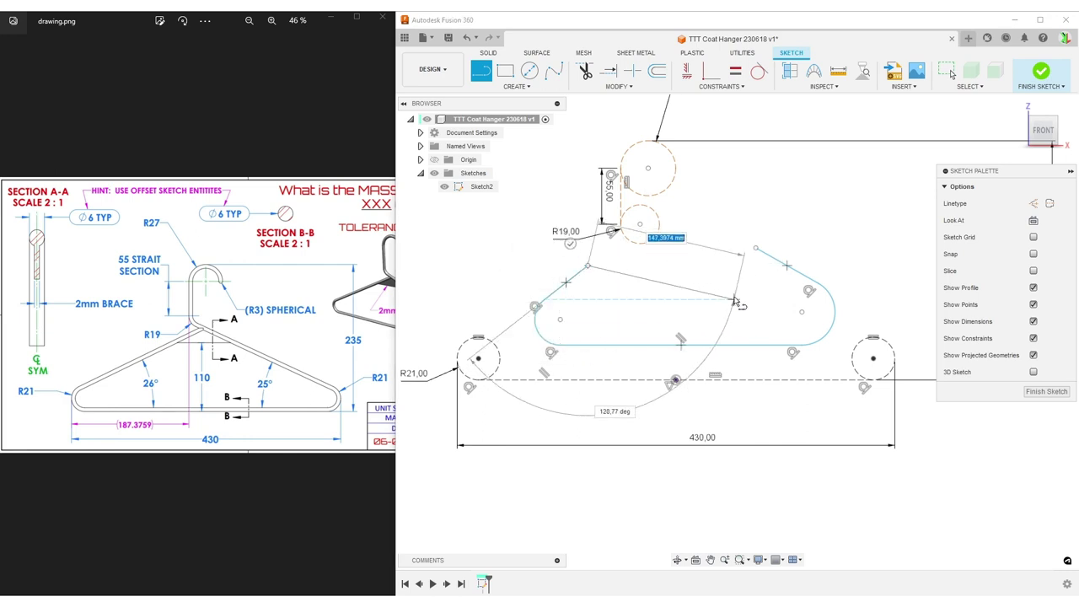
pyautogui.press('Escape')
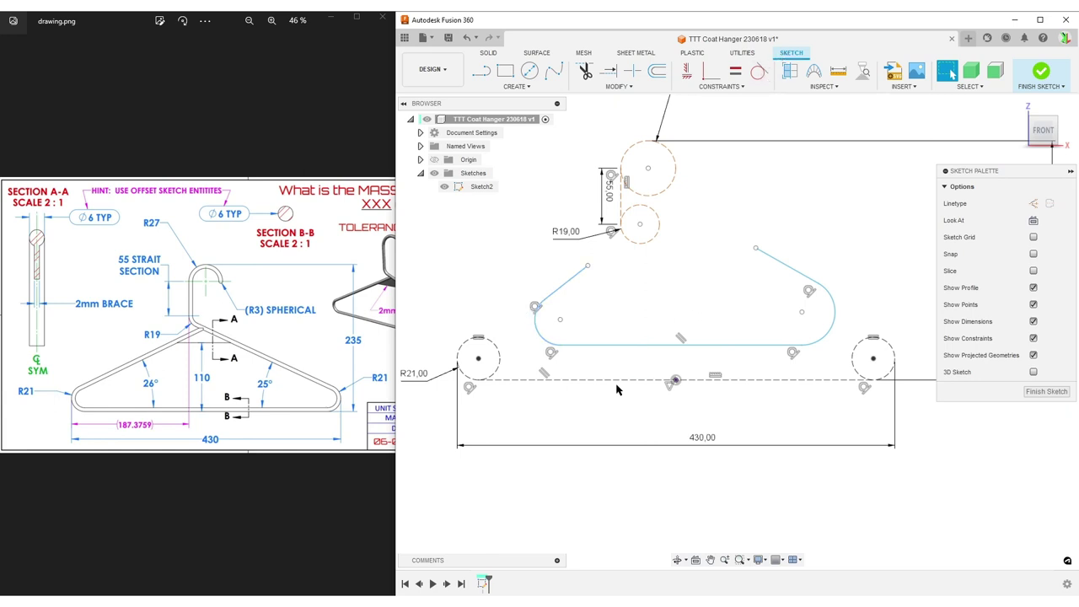
# Make the left and right arc centres coincident with the centres of the two lower construction circles
pyautogui.click(711, 71)
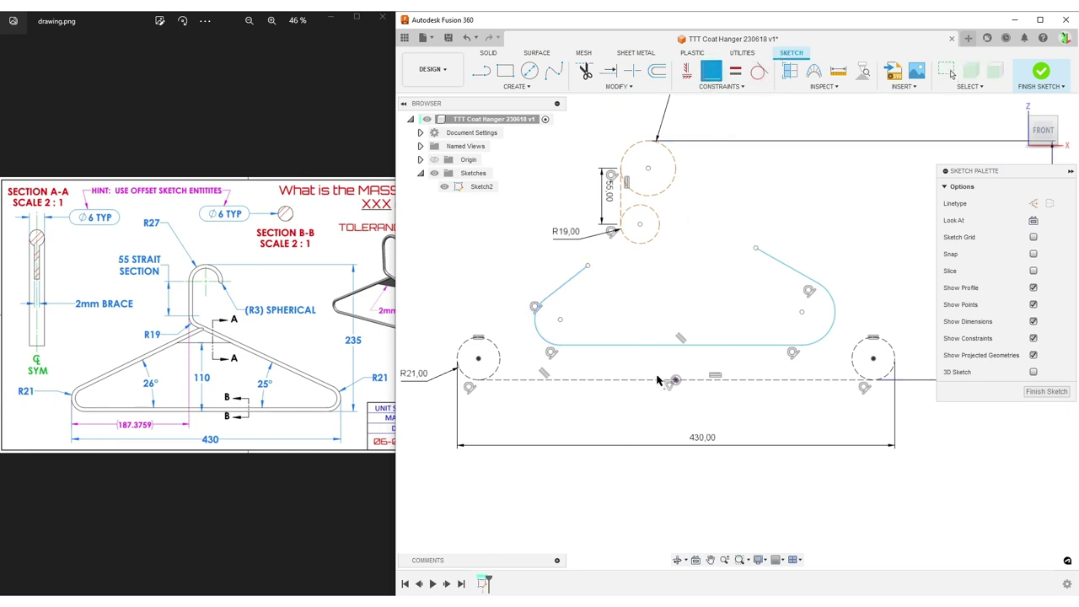
pyautogui.click(559, 320)
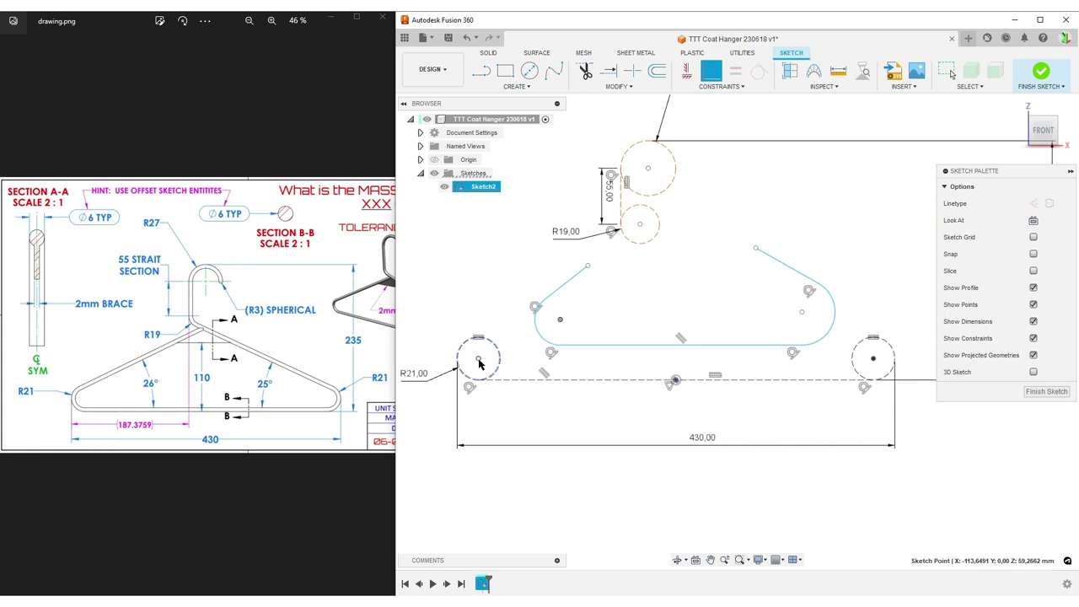
pyautogui.click(478, 360)
pyautogui.click(720, 351)
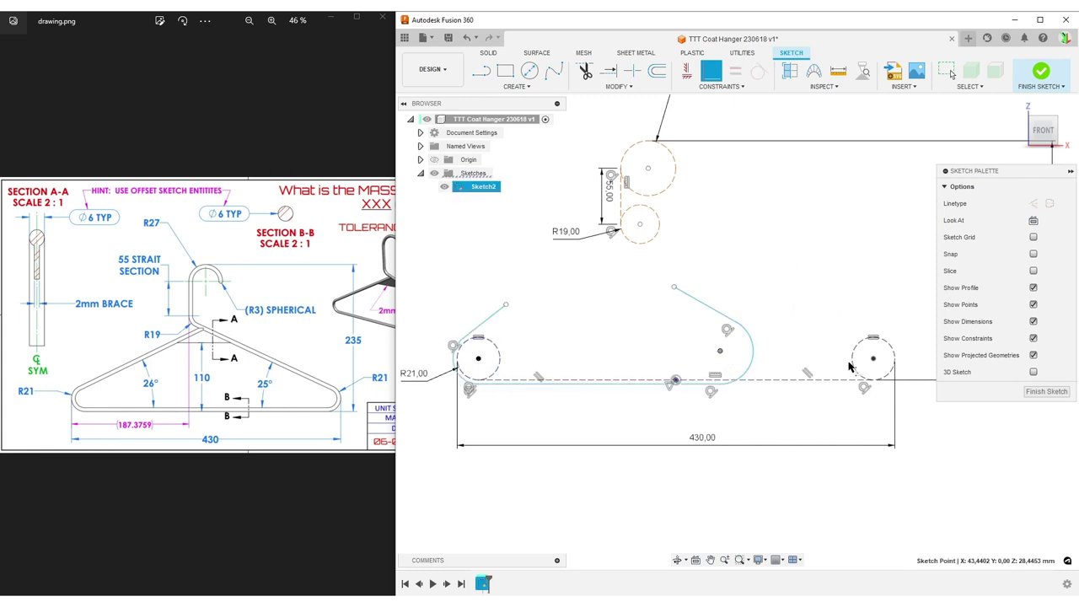
pyautogui.click(874, 361)
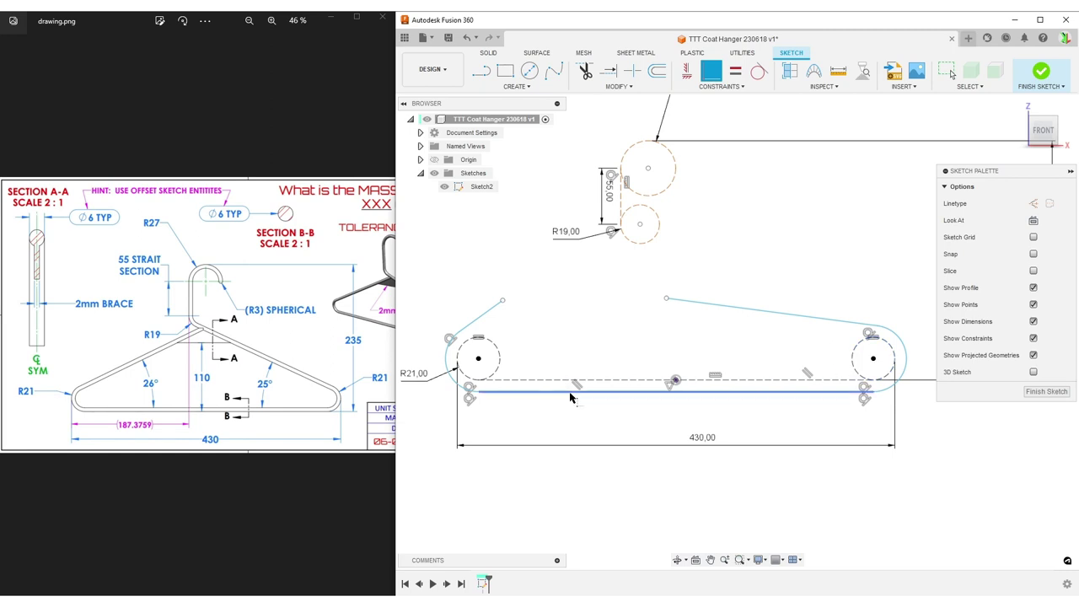
# Move the solid bottom line up above the construction baseline so the end arcs lie inside the construction circles
pyautogui.scroll(2, 576, 417)
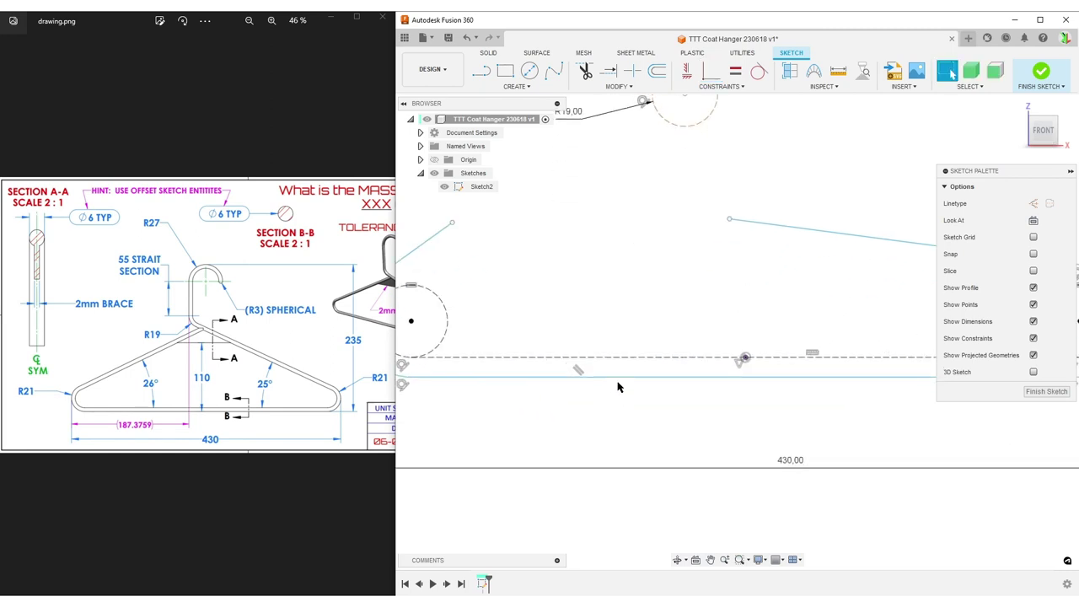
pyautogui.moveTo(617, 374); pyautogui.dragTo(615, 341)
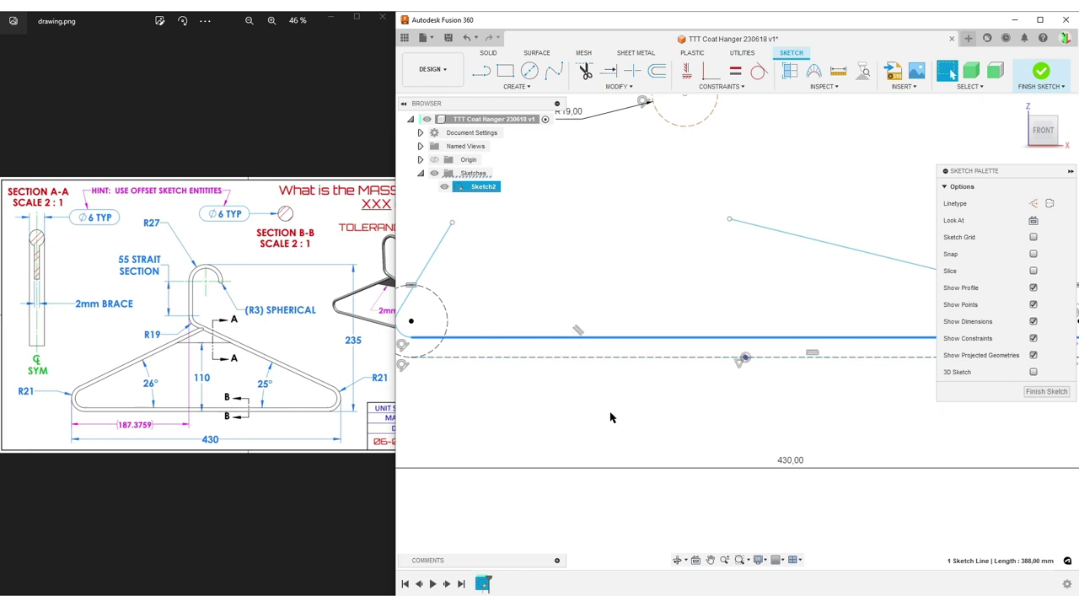
pyautogui.scroll(-1, 612, 417)
pyautogui.click(568, 318)
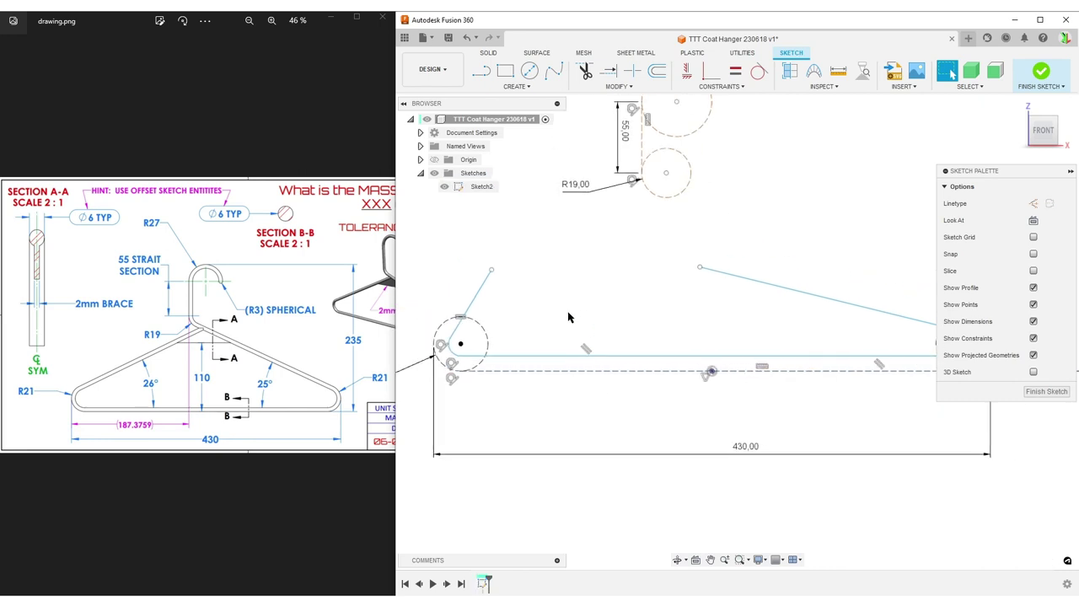
# Delete the parallel constraint between the solid bottom line and the construction baseline, and constrain the solid line horizontal
pyautogui.click(585, 348)
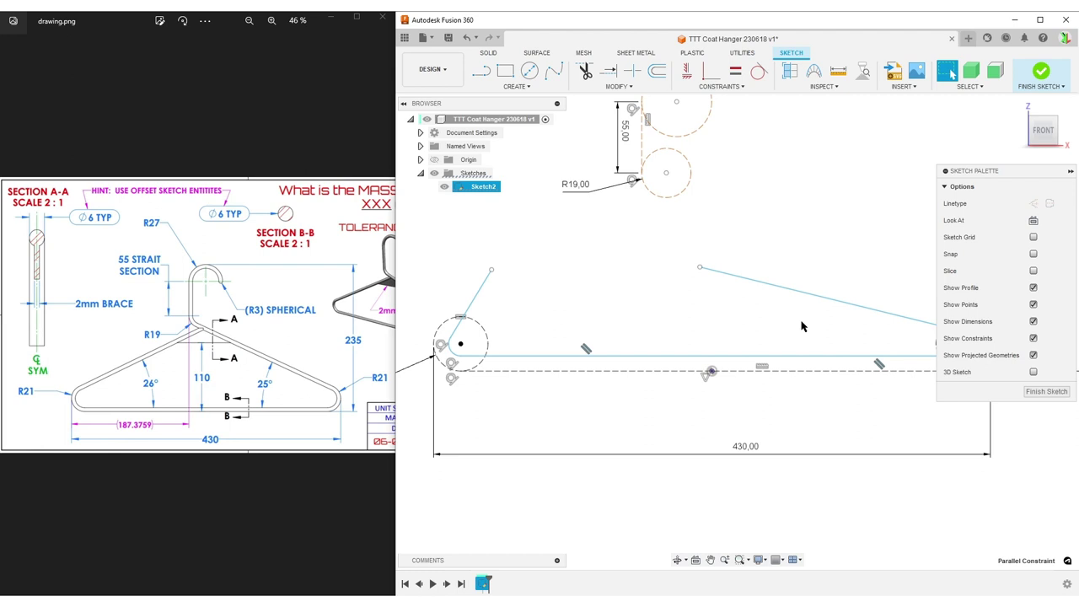
pyautogui.press('Delete')
pyautogui.click(687, 71)
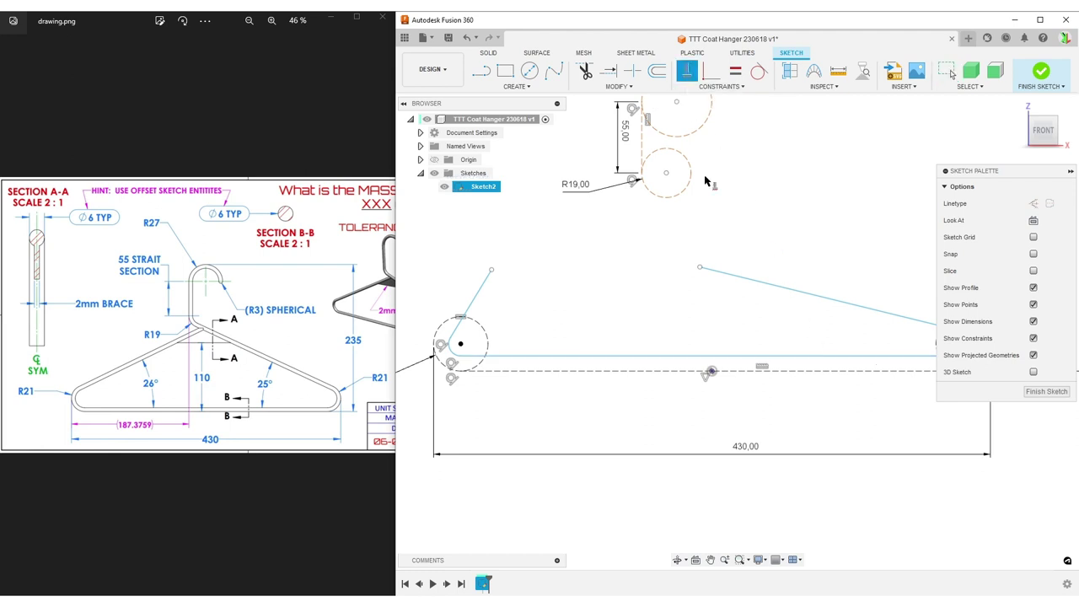
pyautogui.click(620, 356)
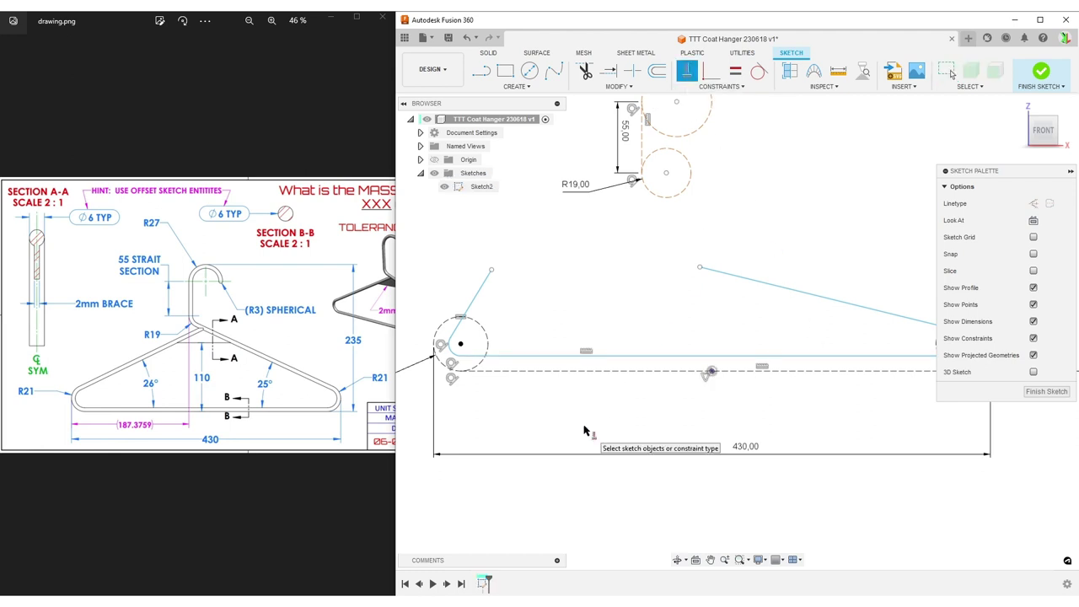
# Dimension the distance between the solid bottom line and the construction baseline as pipeR = 6/2
pyautogui.press('d')
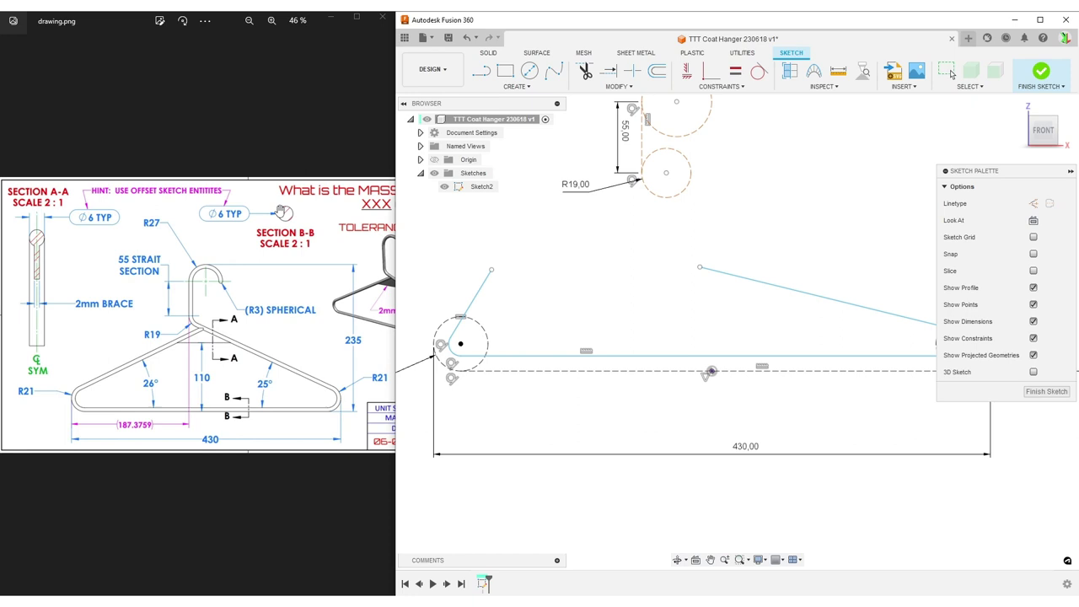
pyautogui.click(678, 371)
pyautogui.click(682, 356)
pyautogui.click(685, 412)
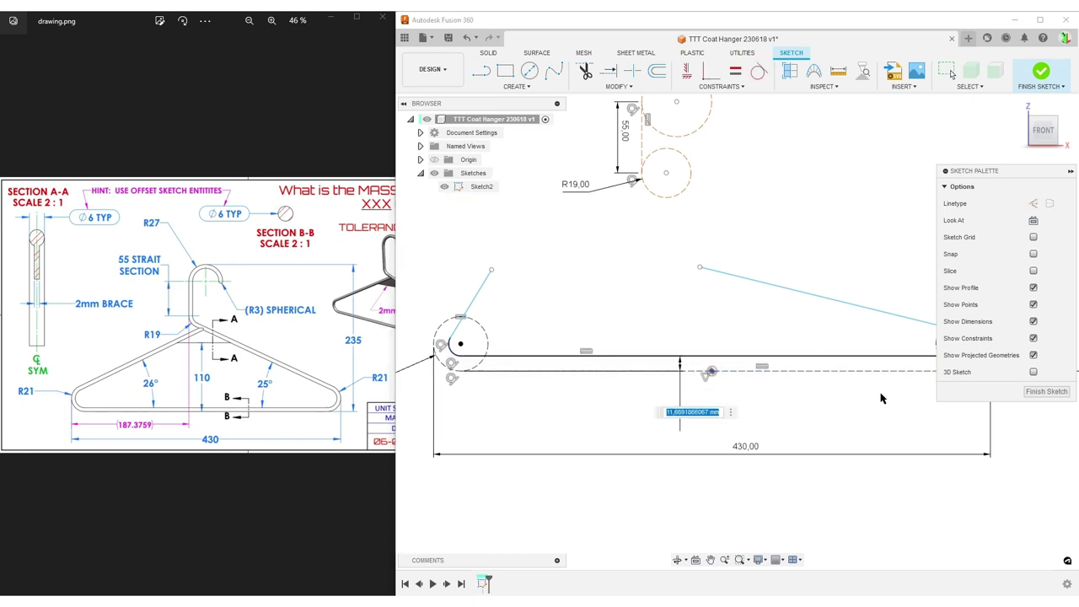
pyautogui.write('pipeR = 6/2')
pyautogui.press('Return')
# Dimension the angle between the bottom line and the left slanted line as 26°
pyautogui.scroll(-2, 599, 268)
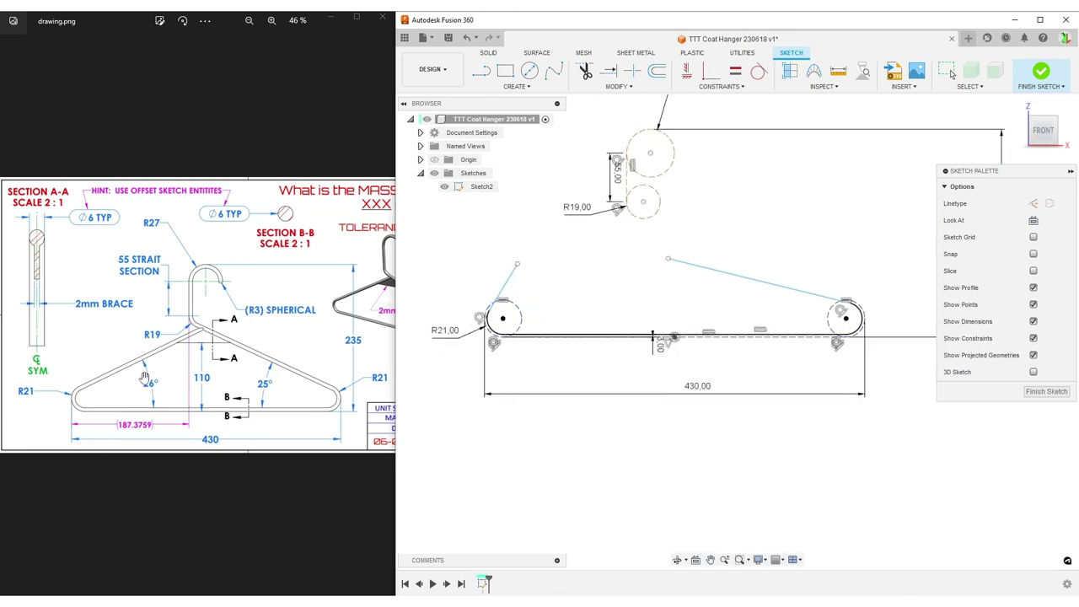
pyautogui.click(550, 337)
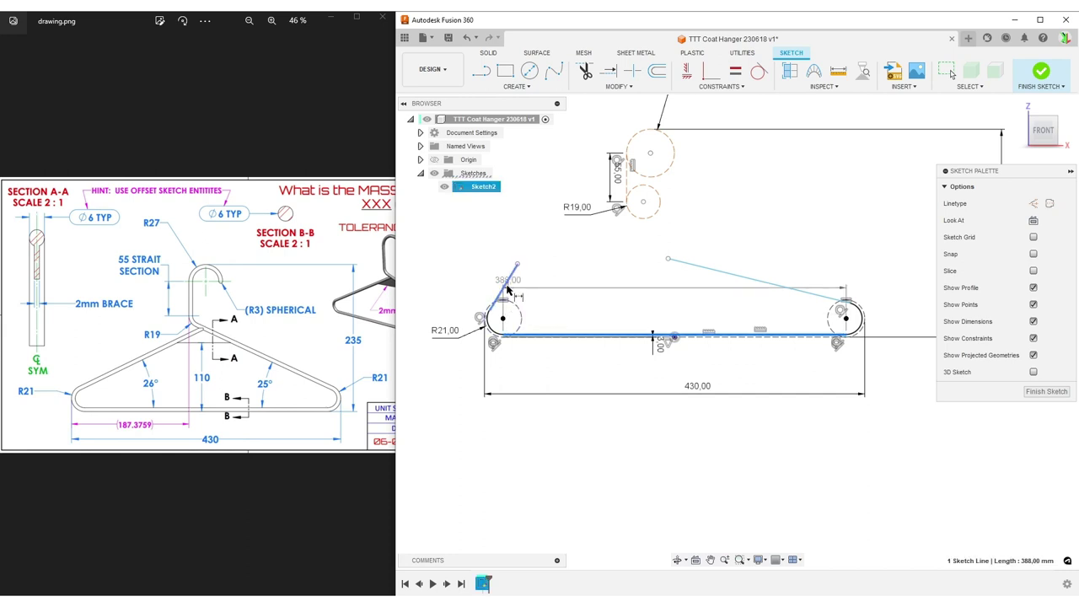
pyautogui.click(510, 281)
pyautogui.click(582, 306)
pyautogui.write('26')
pyautogui.press('Return')
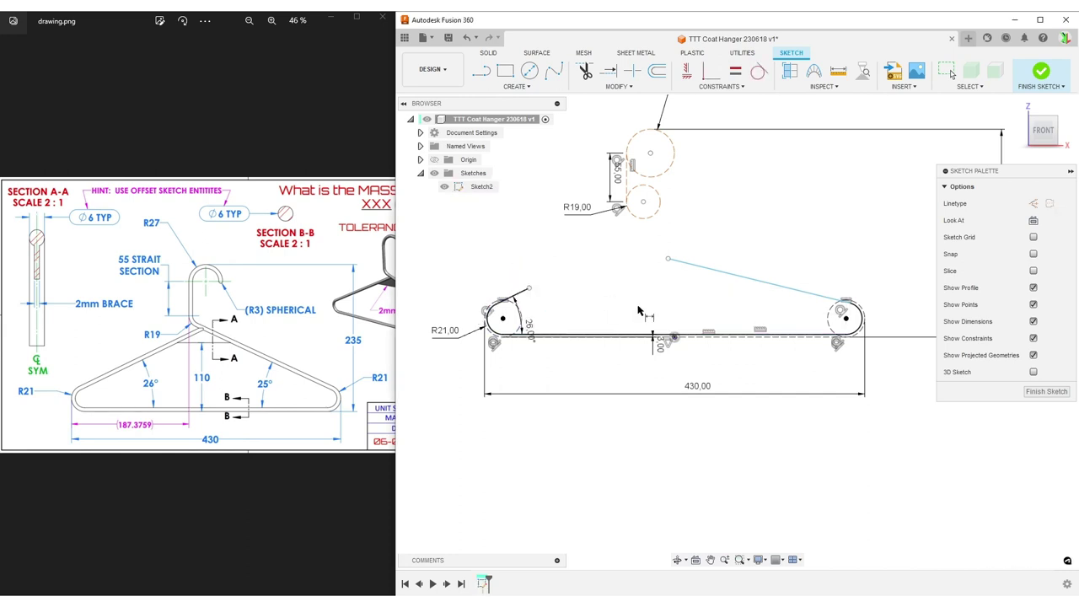
# Dimension the angle between the bottom line and the right slanted line as 25°
pyautogui.click(780, 337)
pyautogui.click(788, 286)
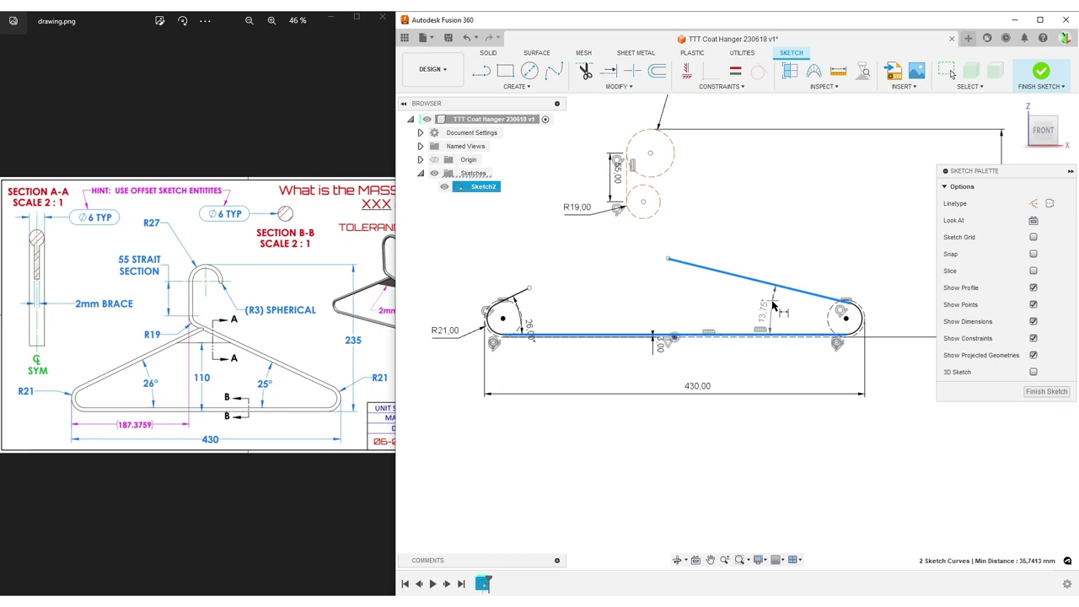
pyautogui.click(803, 297)
pyautogui.write('25')
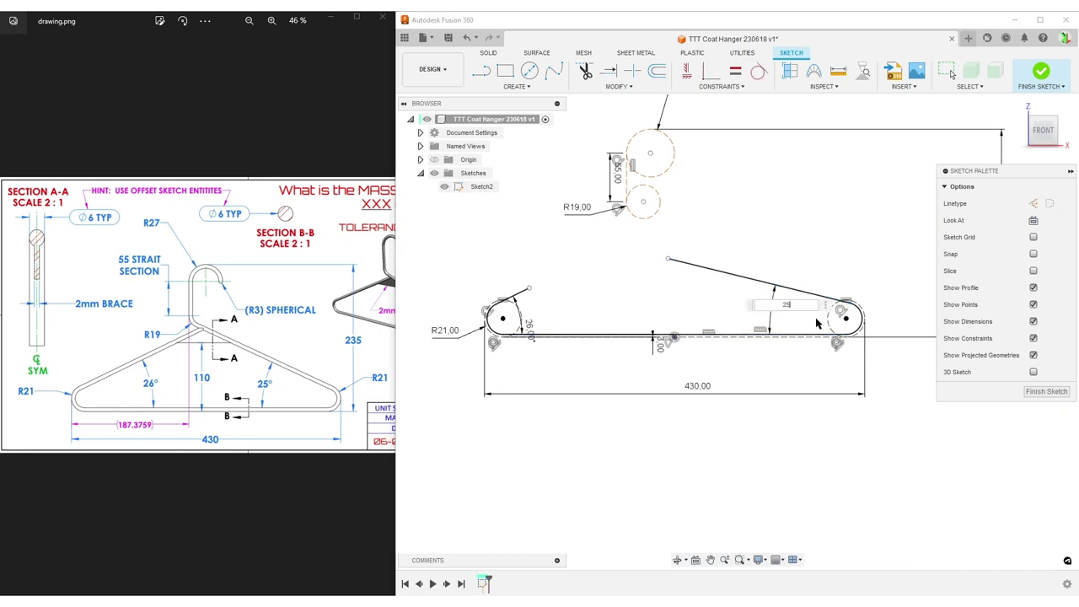
pyautogui.press('Return')
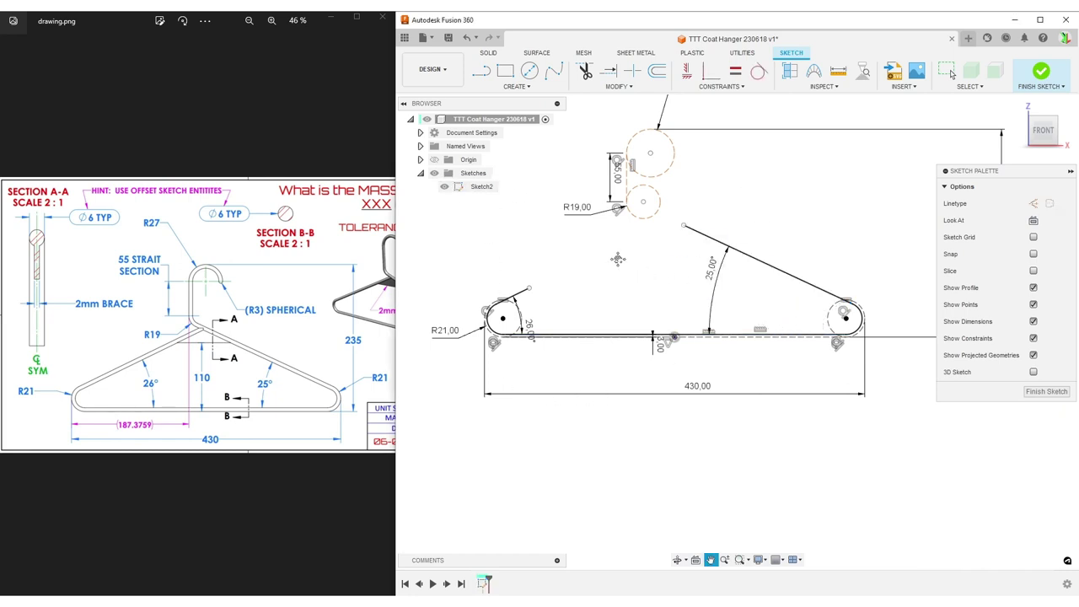
# From the right slanted line's upper end, draw a tangent arc, a vertical line, a semicircular hook arc and a short downward end line
pyautogui.scroll(1, 621, 258)
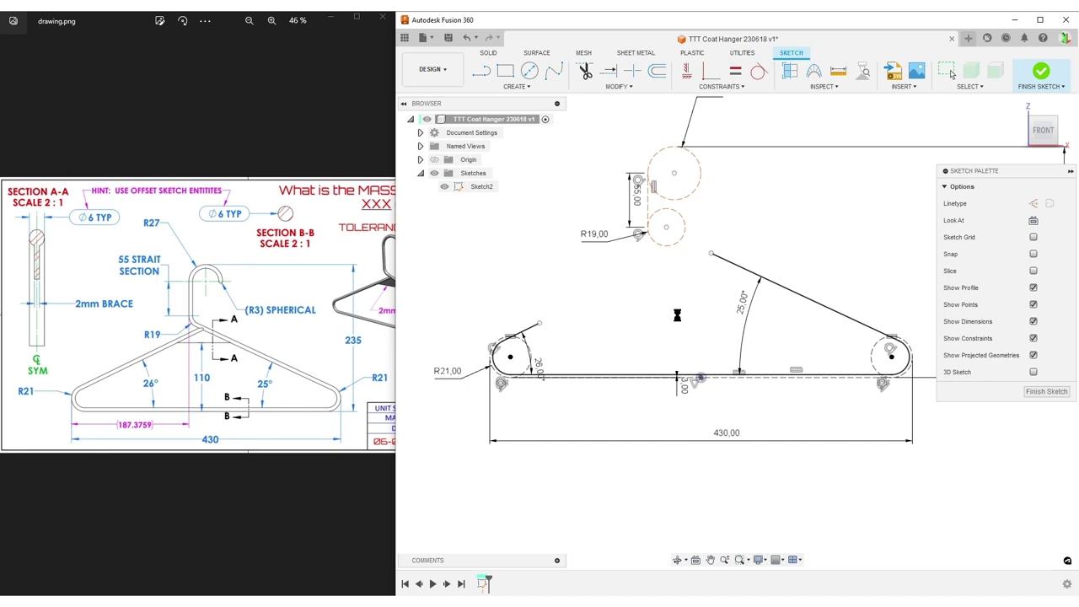
pyautogui.press('l')
pyautogui.moveTo(671, 303)
pyautogui.mouseDown(button='middle')
pyautogui.moveTo(613, 374)
pyautogui.moveTo(679, 388)
pyautogui.mouseUp(button='middle')
pyautogui.scroll(2, 679, 387)
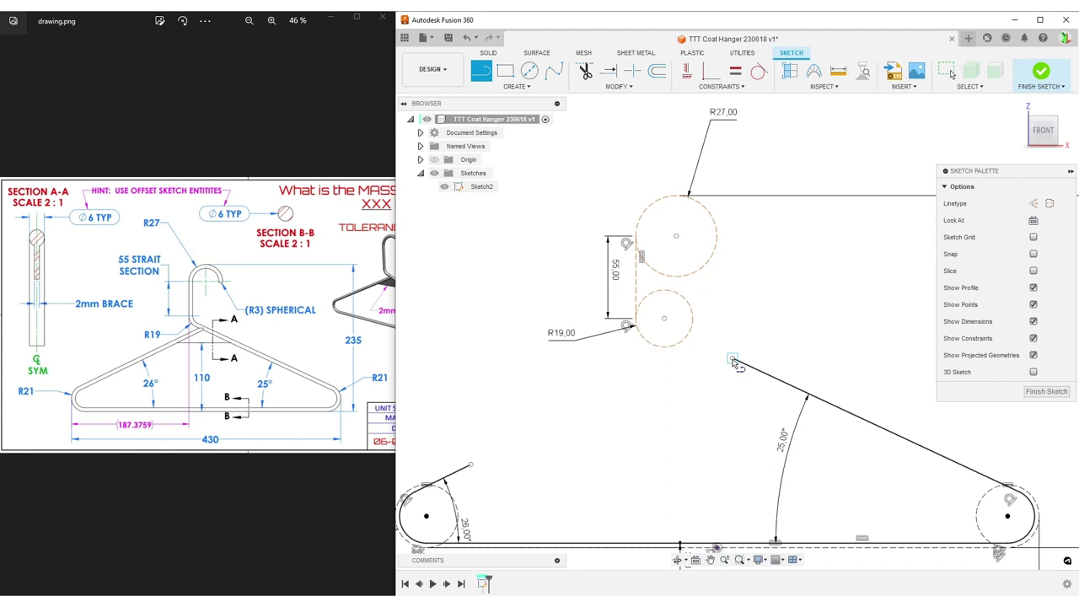
pyautogui.click(732, 356)
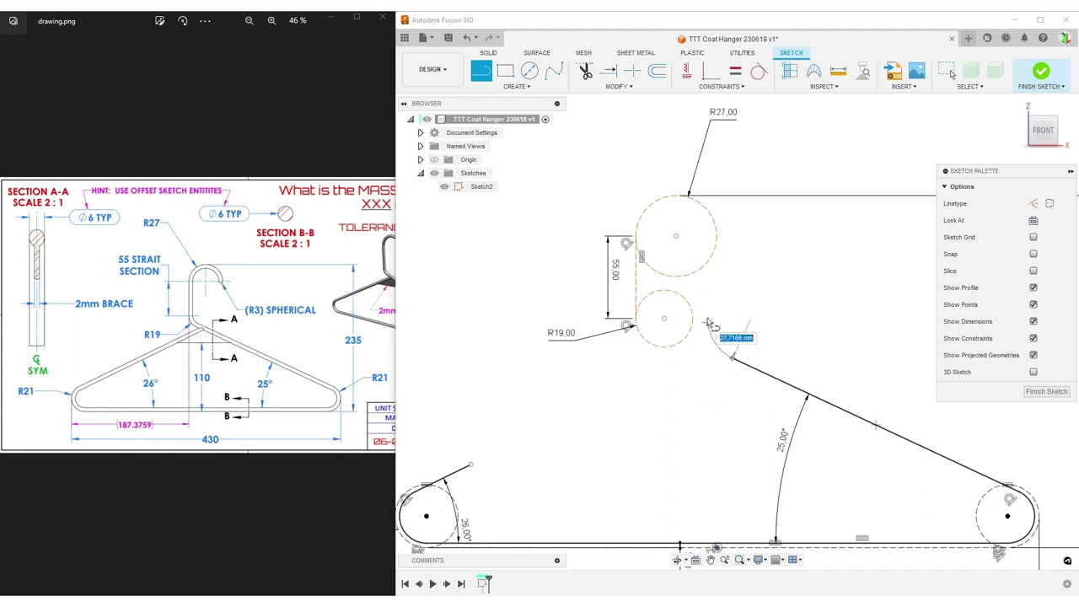
pyautogui.click(709, 323)
pyautogui.click(708, 166)
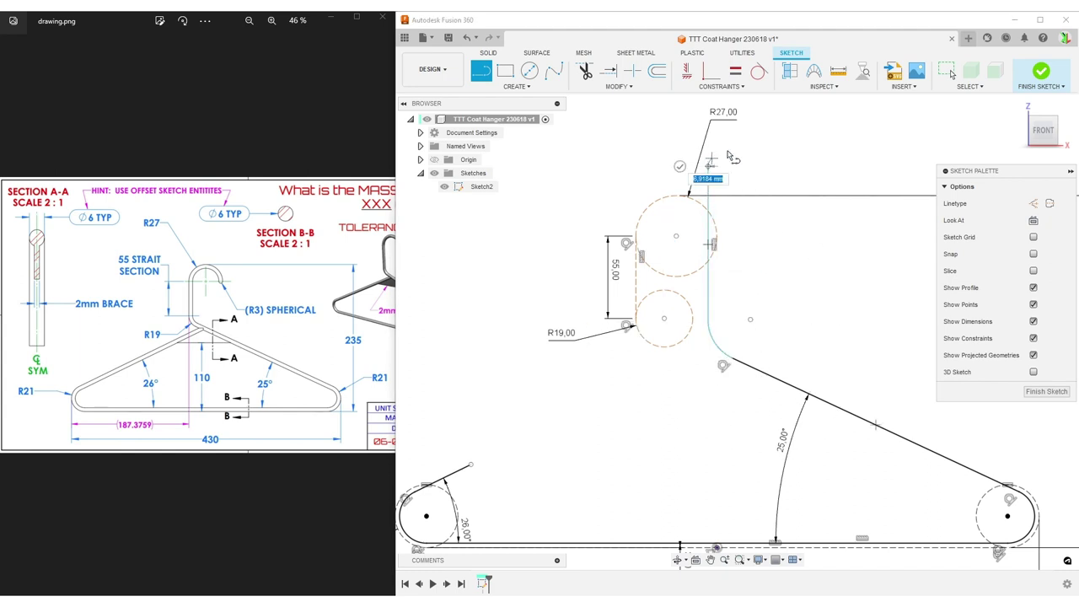
pyautogui.moveTo(708, 166); pyautogui.dragTo(803, 173)
pyautogui.press('Return')
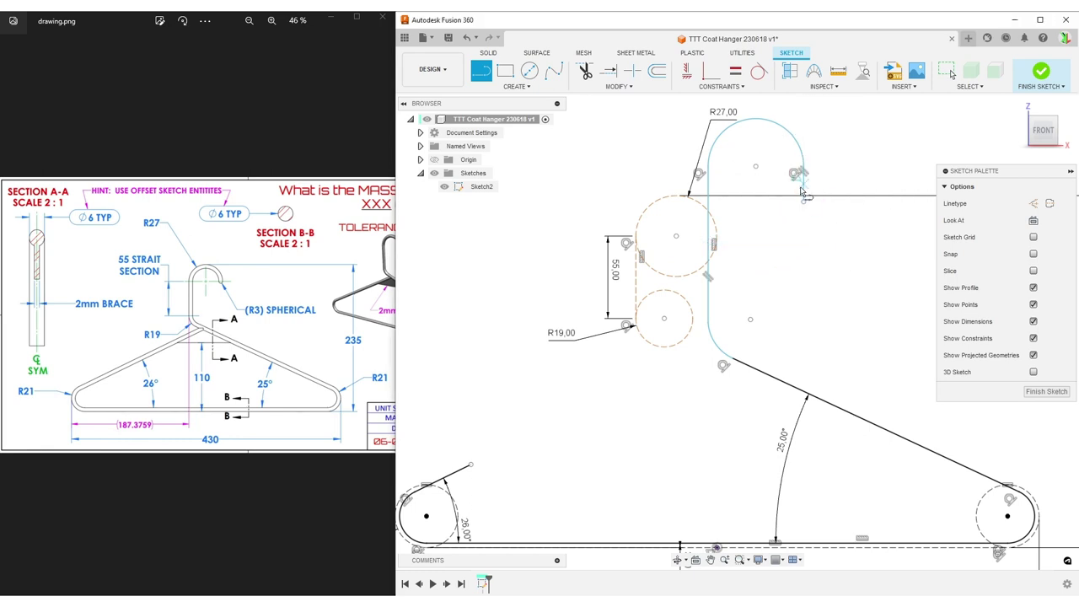
# Make the lower neck arc tangent to the hook's long vertical line
pyautogui.scroll(4, 272, 302)
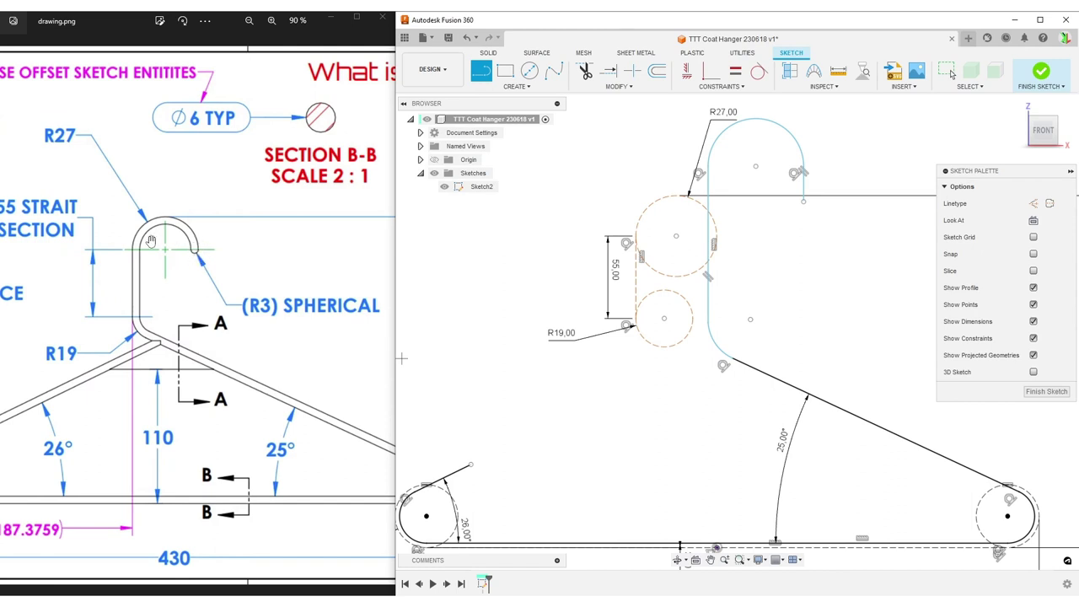
pyautogui.scroll(-4, 772, 307)
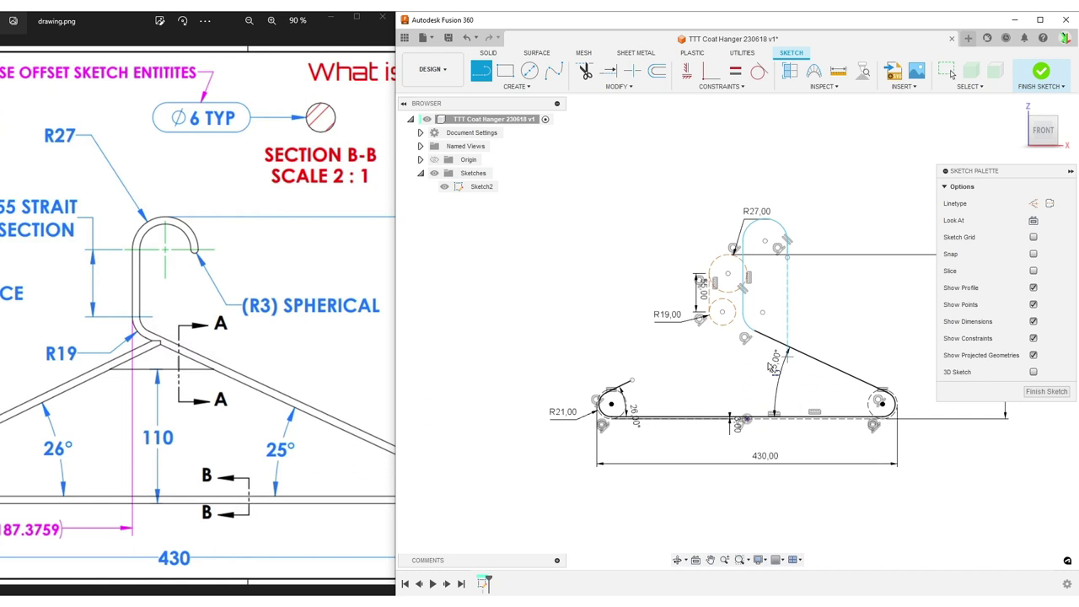
pyautogui.scroll(4, 746, 370)
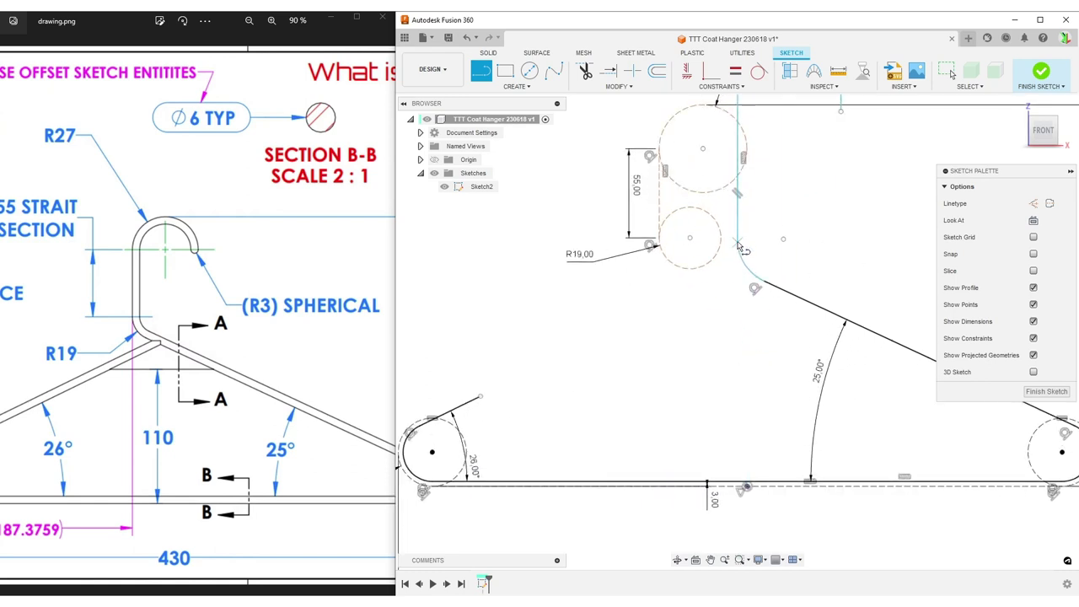
pyautogui.click(758, 71)
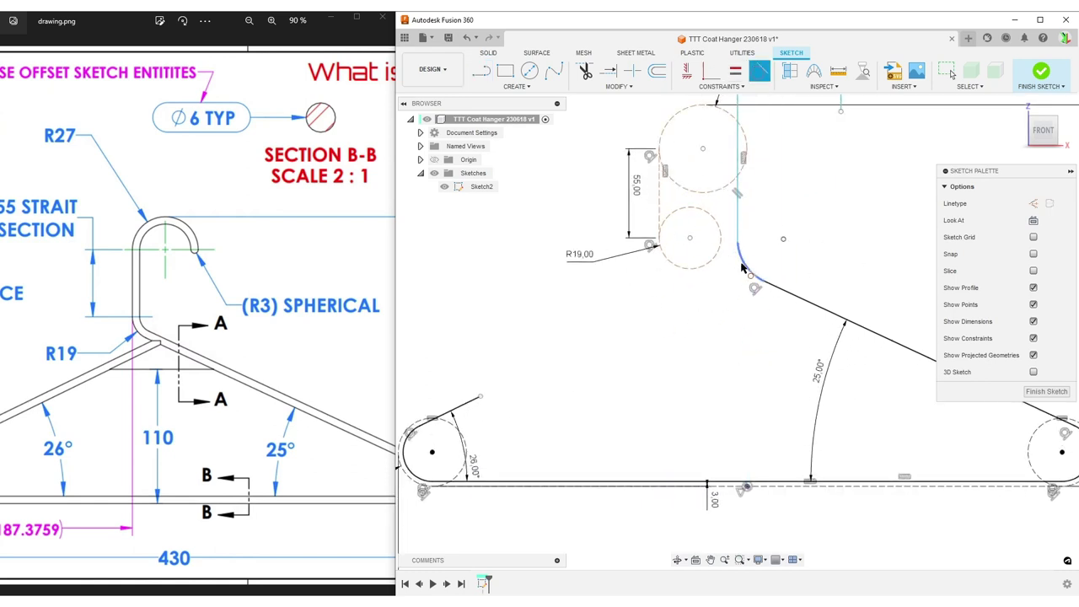
pyautogui.click(738, 234)
pyautogui.click(739, 211)
pyautogui.scroll(-3, 737, 234)
pyautogui.scroll(4, 658, 246)
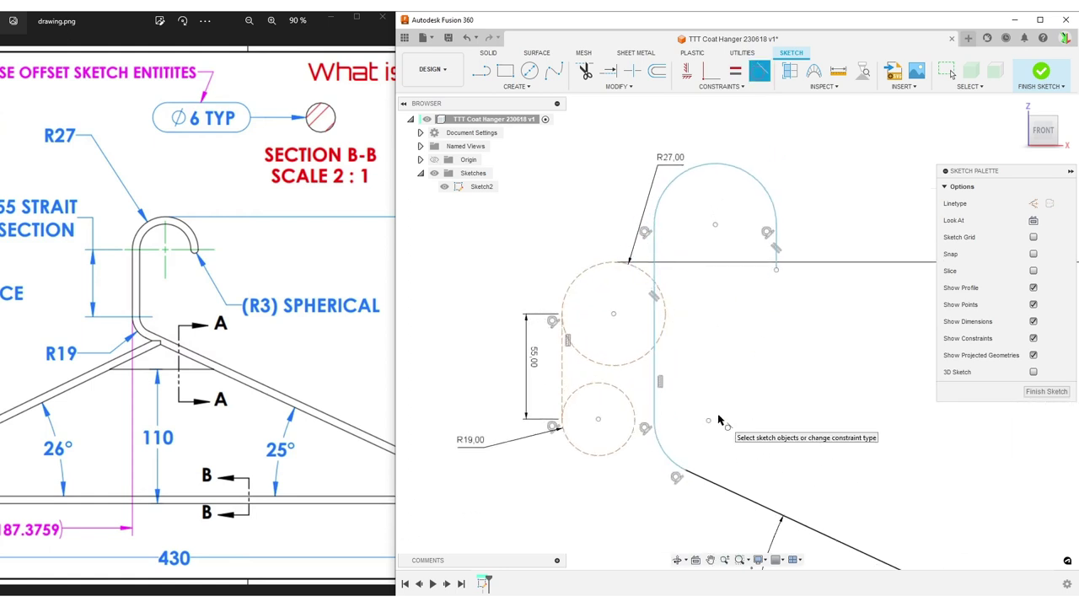
# Delete the parallel constraint on the hook's short end line and constrain that line vertical
pyautogui.press('Escape')
pyautogui.scroll(1, 740, 413)
pyautogui.click(780, 239)
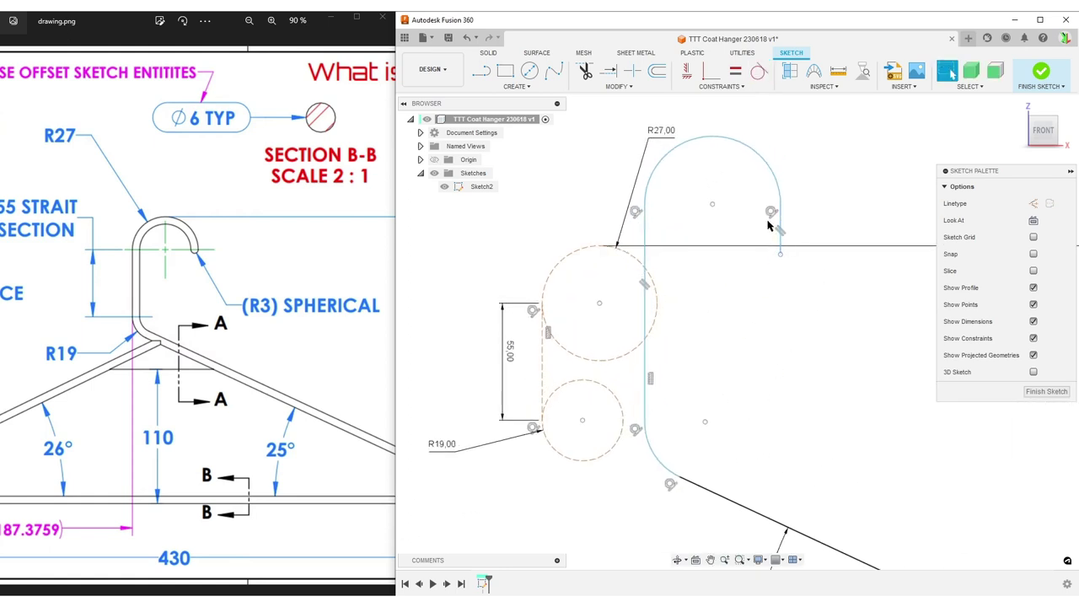
pyautogui.click(775, 222)
pyautogui.click(686, 76)
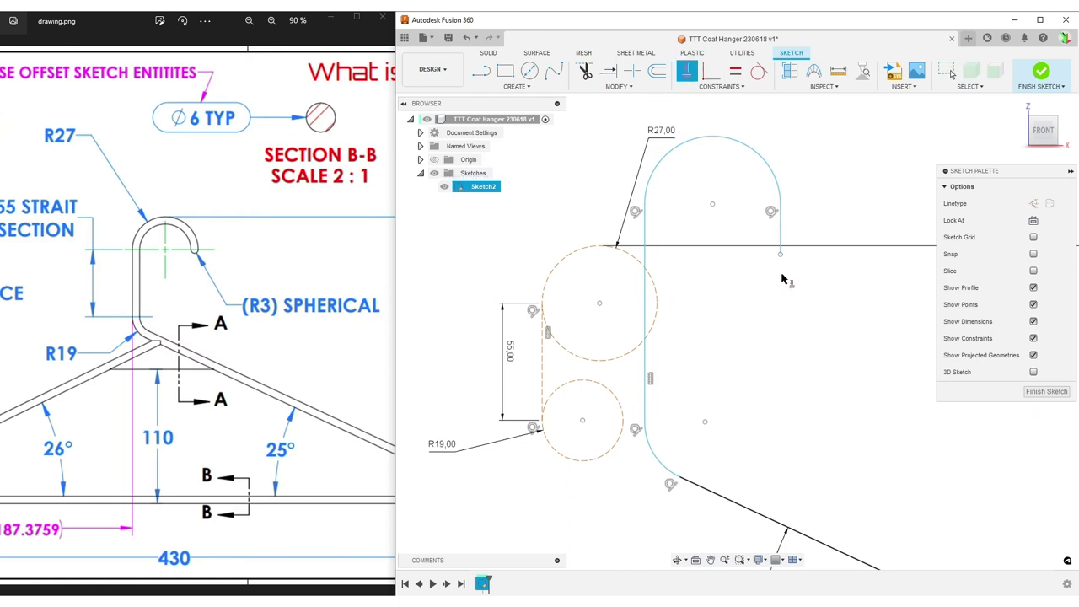
pyautogui.click(780, 232)
pyautogui.press('Escape')
# Make the neck arc and hook arc centres coincident with the centres of the R19 and R27 construction circles
pyautogui.scroll(-3, 822, 352)
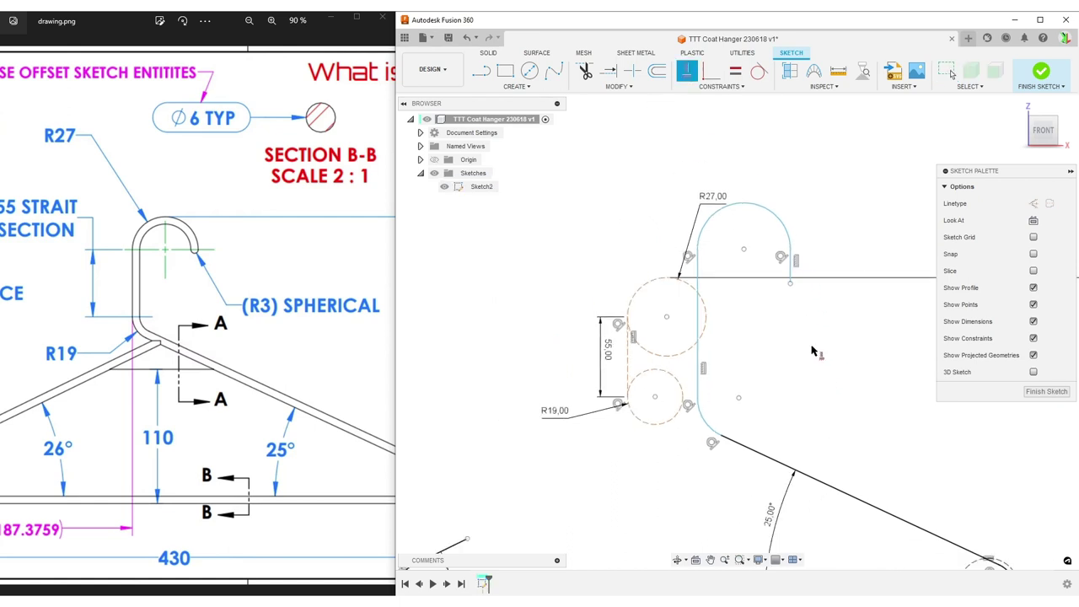
pyautogui.moveTo(822, 351); pyautogui.dragTo(742, 287, button='middle')
pyautogui.press('Return')
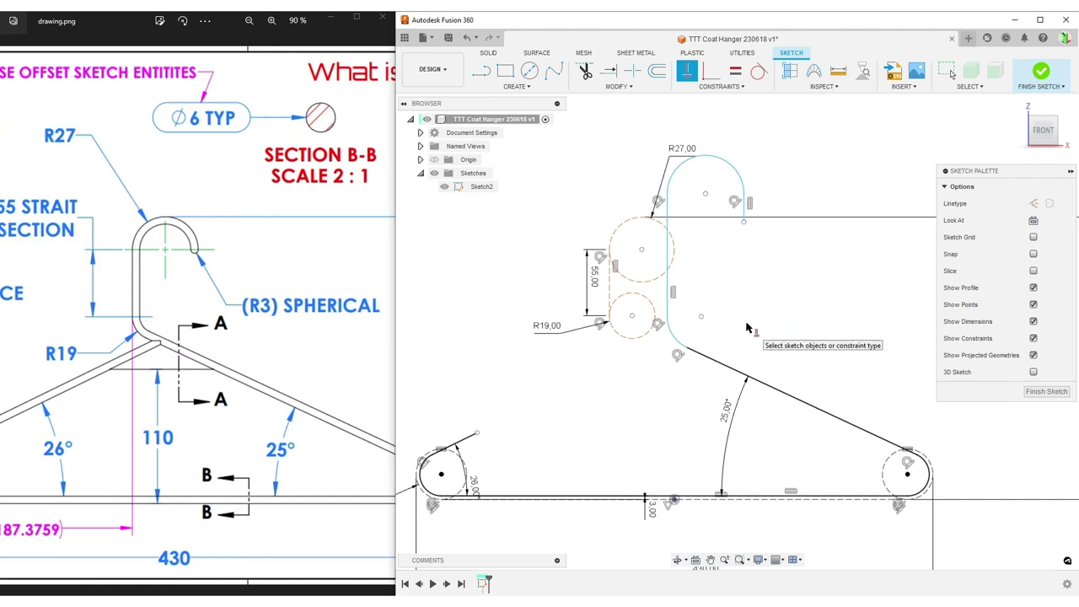
pyautogui.click(711, 72)
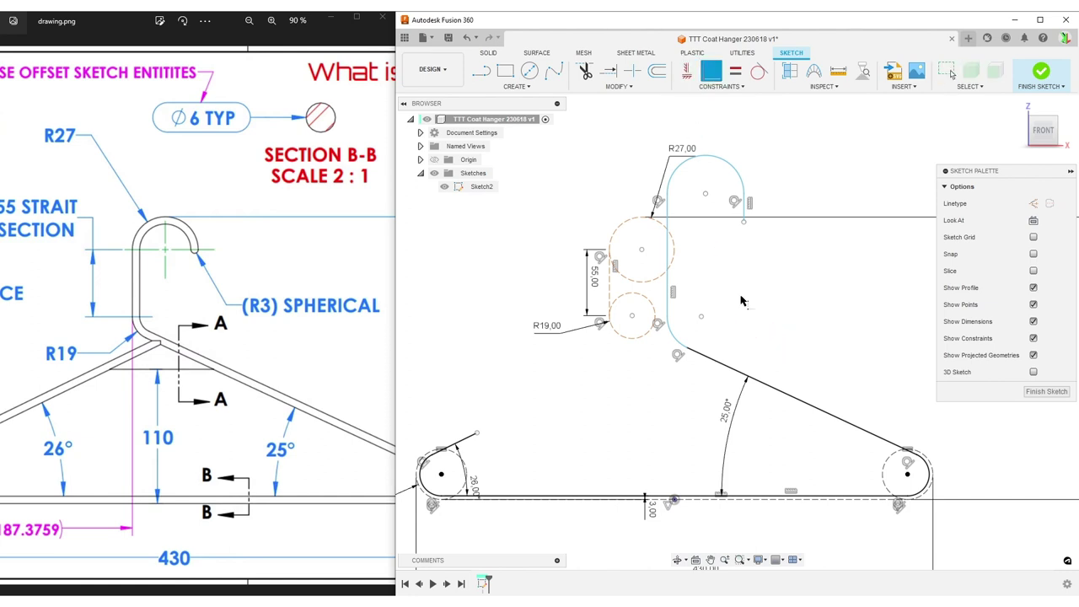
pyautogui.click(700, 316)
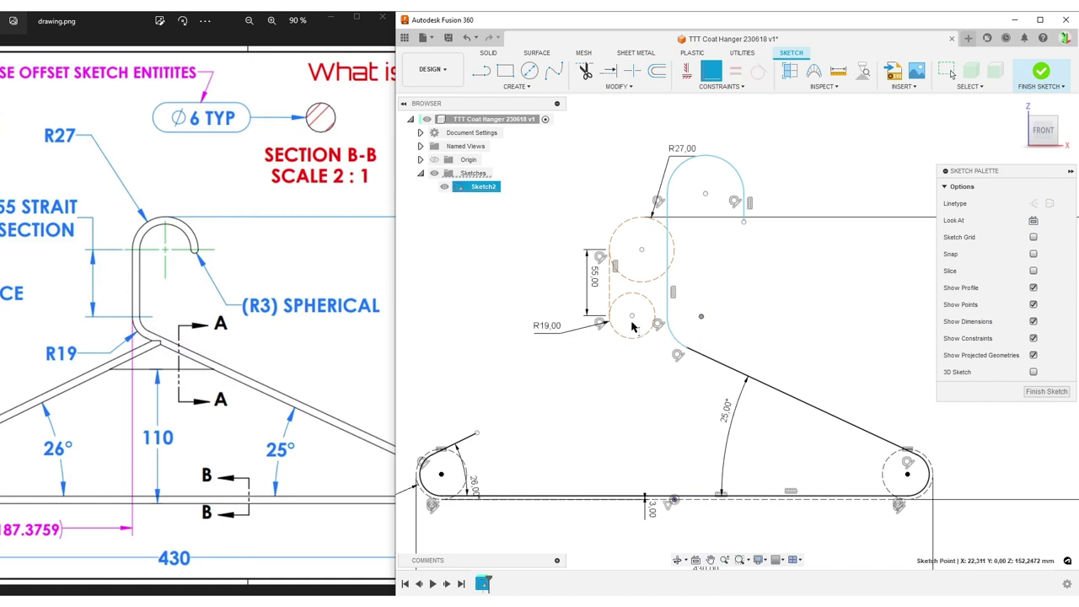
pyautogui.click(632, 317)
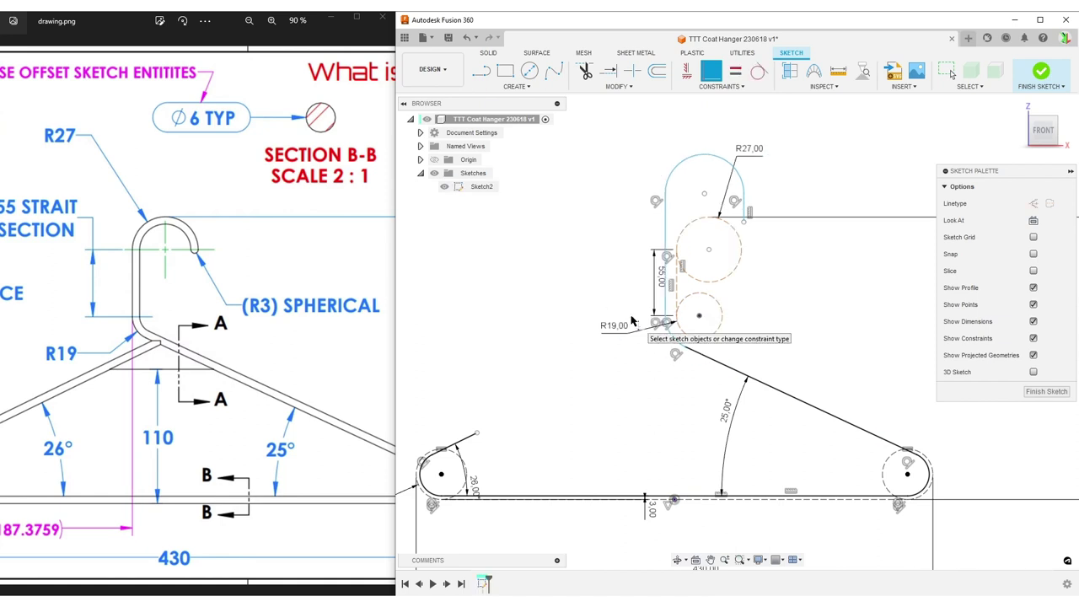
pyautogui.click(705, 194)
pyautogui.click(709, 252)
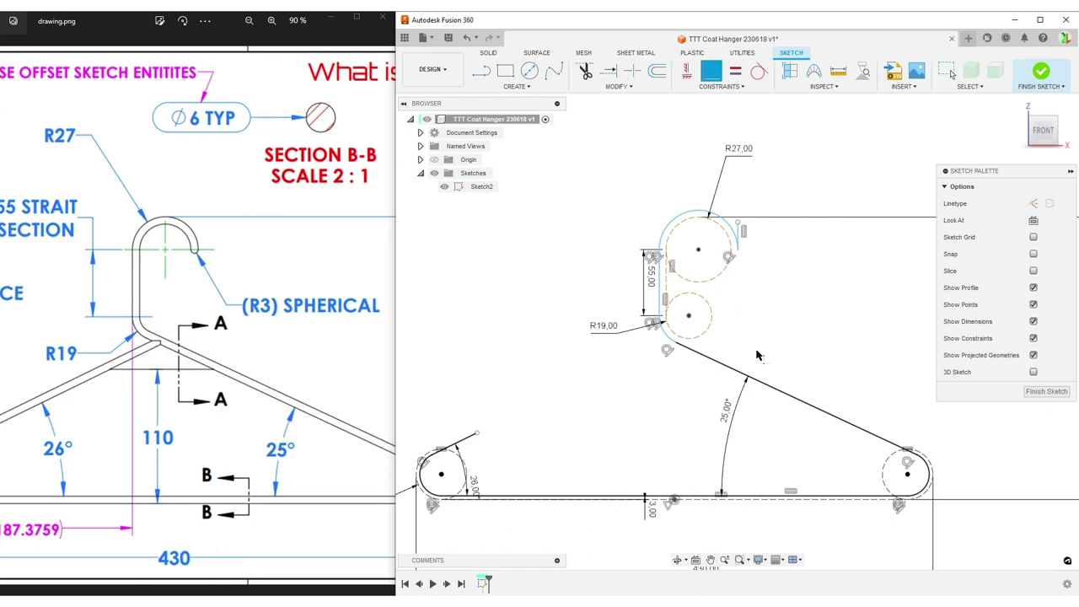
pyautogui.moveTo(763, 344); pyautogui.dragTo(725, 303, button='middle')
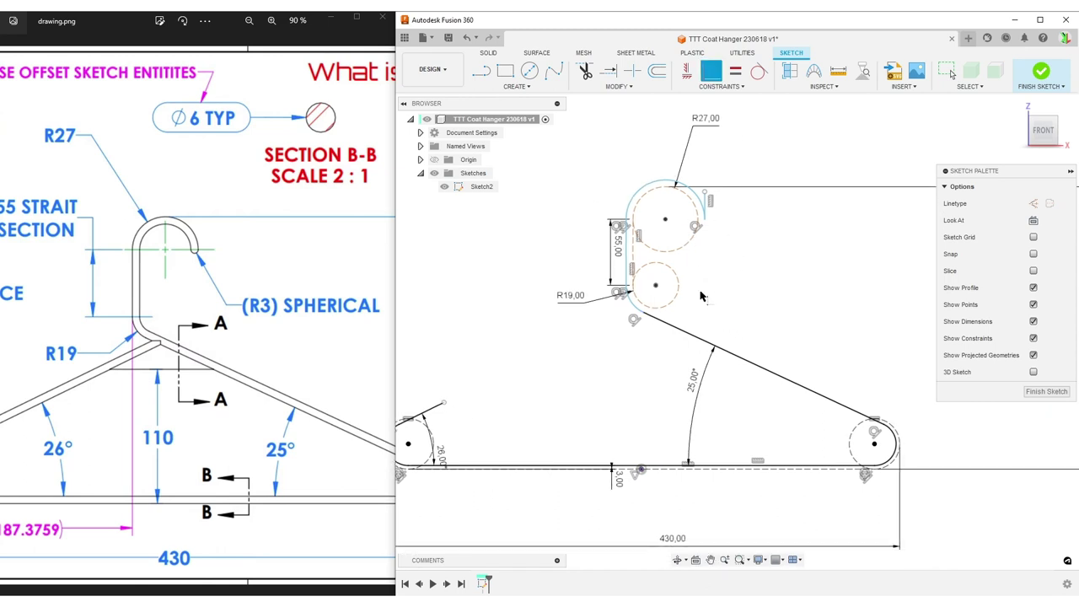
pyautogui.press('Escape')
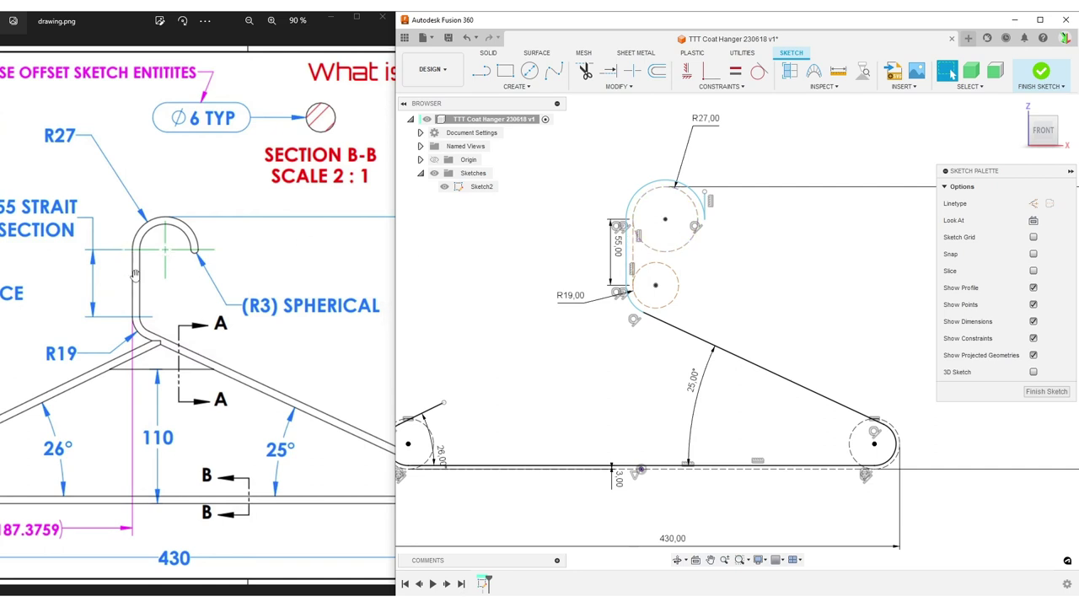
# Move the lower neck arc's centre towards the left so the solid hook outline lies inside the construction circles
pyautogui.scroll(-3, 135, 274)
pyautogui.scroll(2, 655, 294)
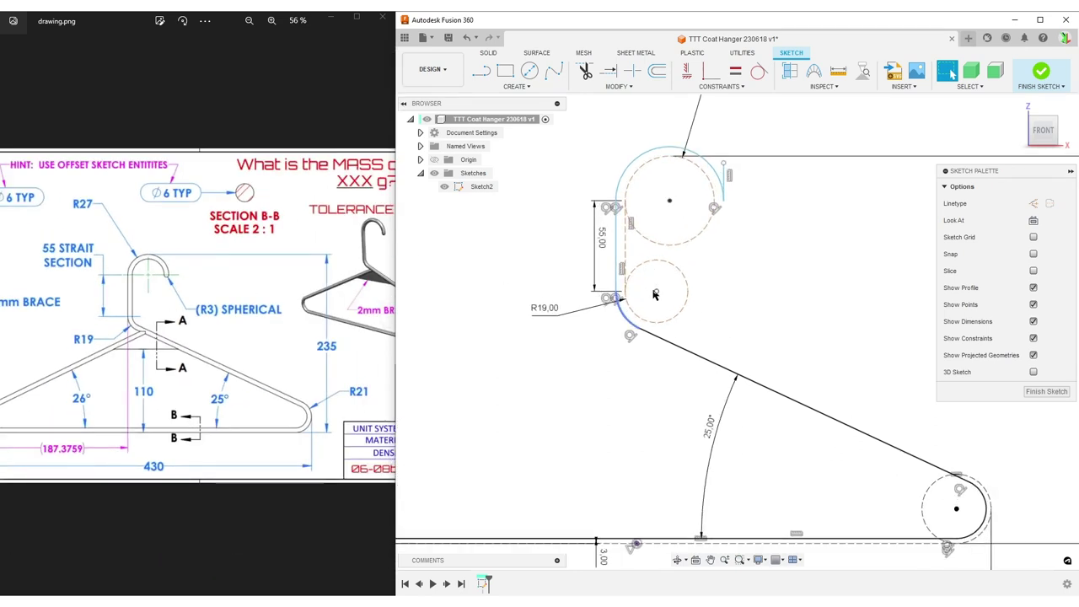
pyautogui.moveTo(655, 293); pyautogui.dragTo(611, 291)
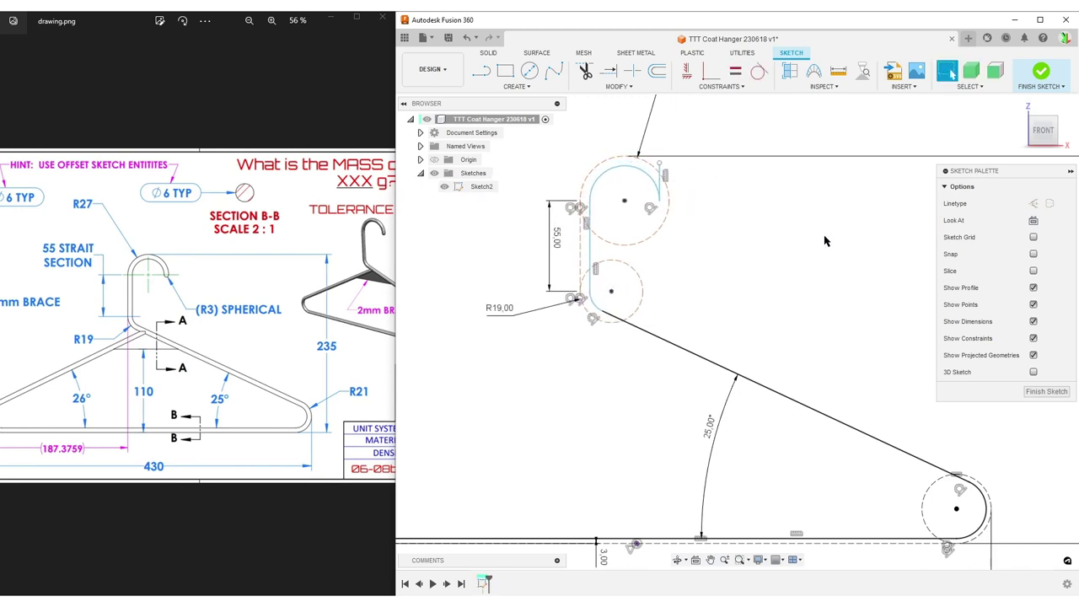
# Dimension the distance between the hook's solid vertical line and the vertical construction line as pipeR
pyautogui.click(589, 253)
pyautogui.press('d')
pyautogui.click(588, 253)
pyautogui.click(612, 267)
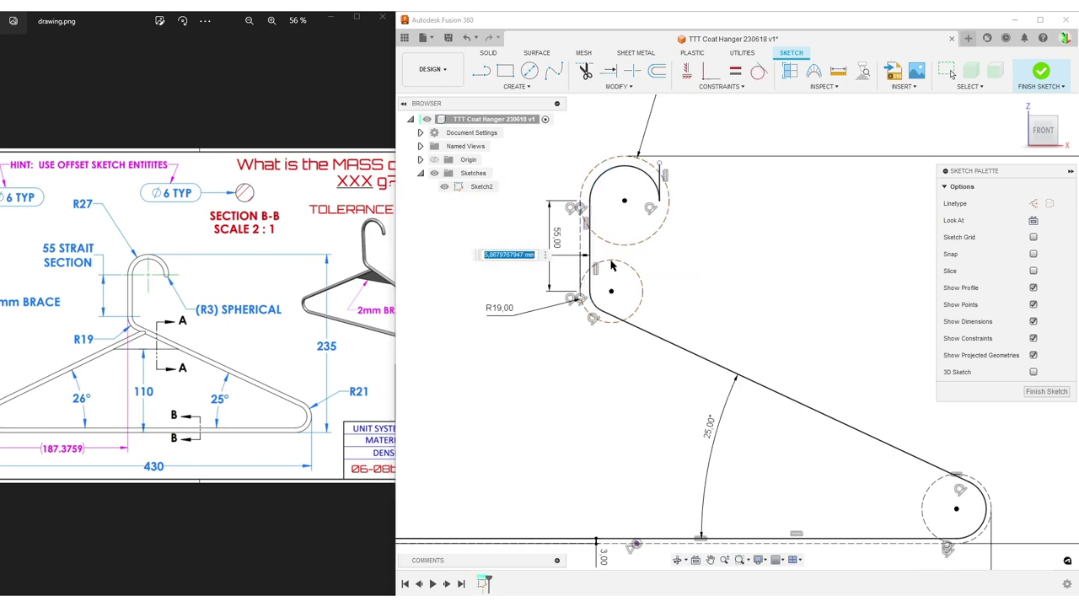
pyautogui.write('p')
pyautogui.click(612, 270)
pyautogui.press('Return')
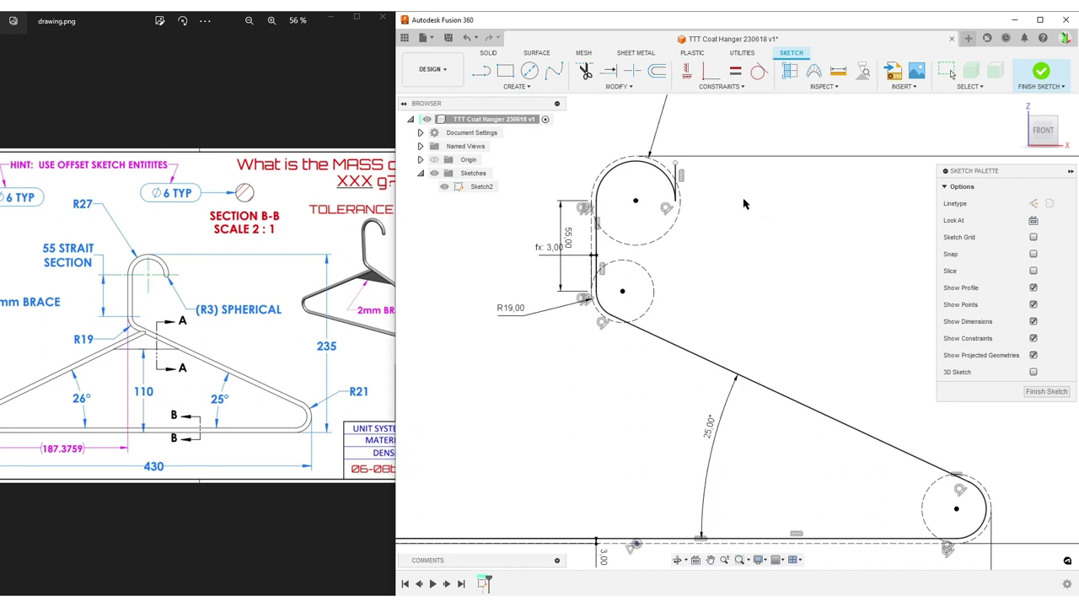
# Extend the hook's short vertical end line downward and dimension its length as pipeR
pyautogui.press('Escape')
pyautogui.moveTo(677, 167); pyautogui.dragTo(675, 251)
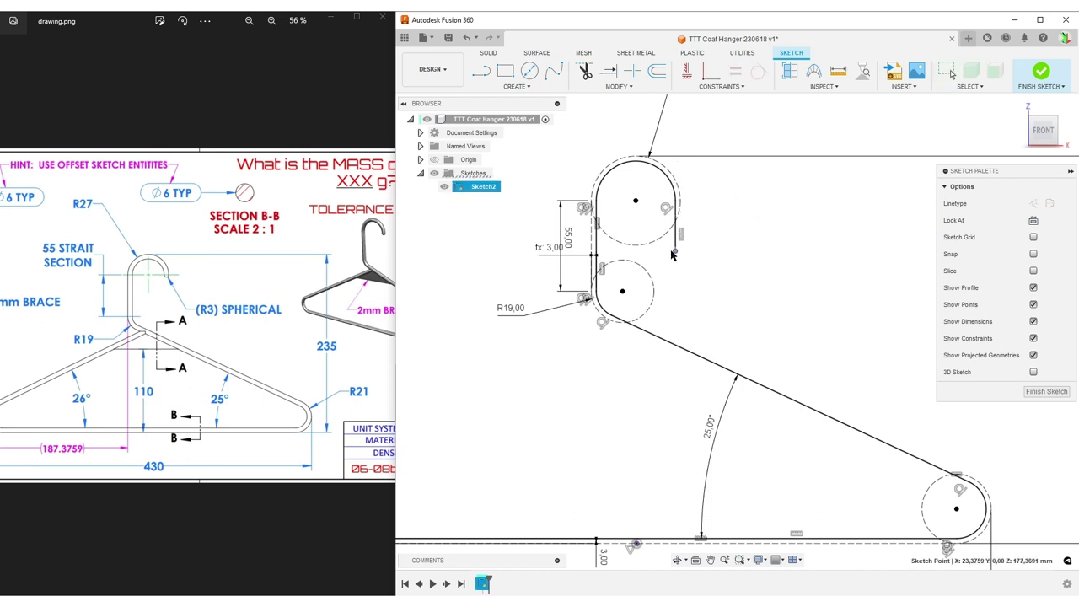
pyautogui.click(699, 260)
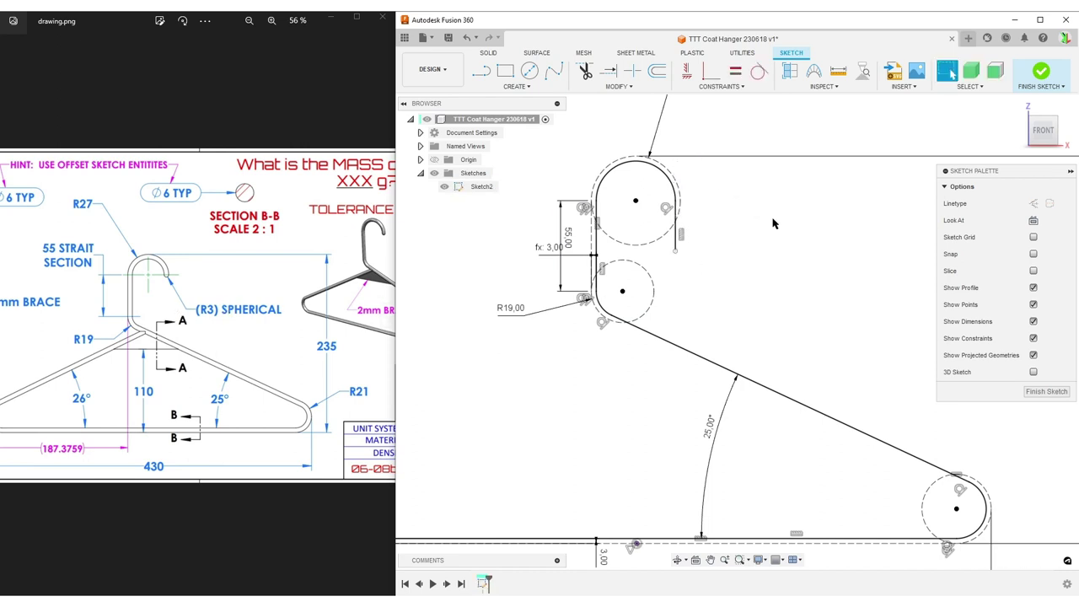
pyautogui.click(676, 226)
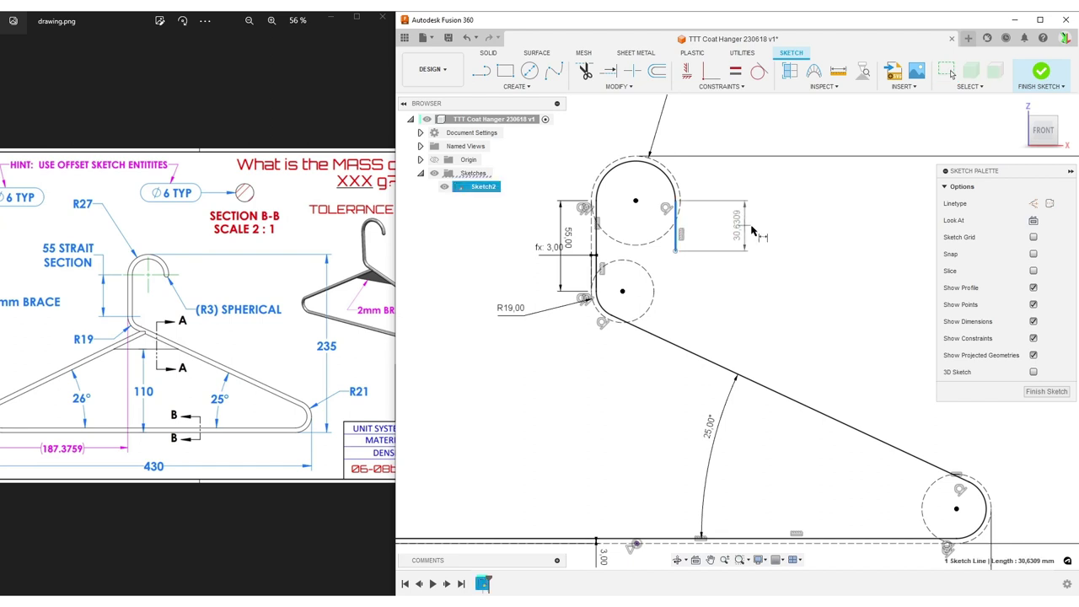
pyautogui.click(756, 227)
pyautogui.write('p')
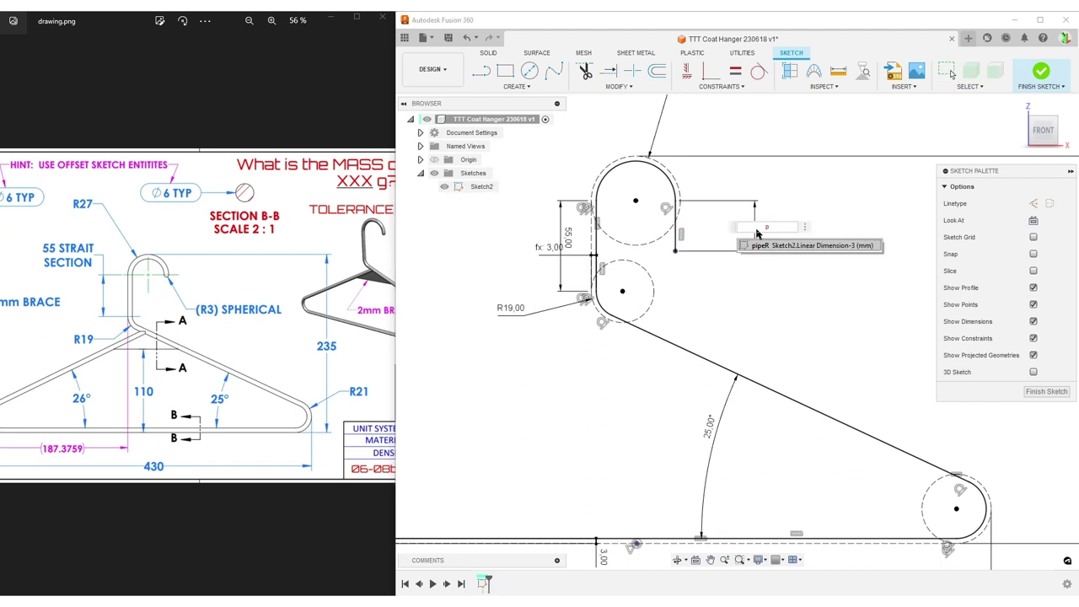
pyautogui.press('Return')
# Extend the left sloped line up towards the neck and make its open endpoint coincident with the right sloped line
pyautogui.scroll(-5, 798, 258)
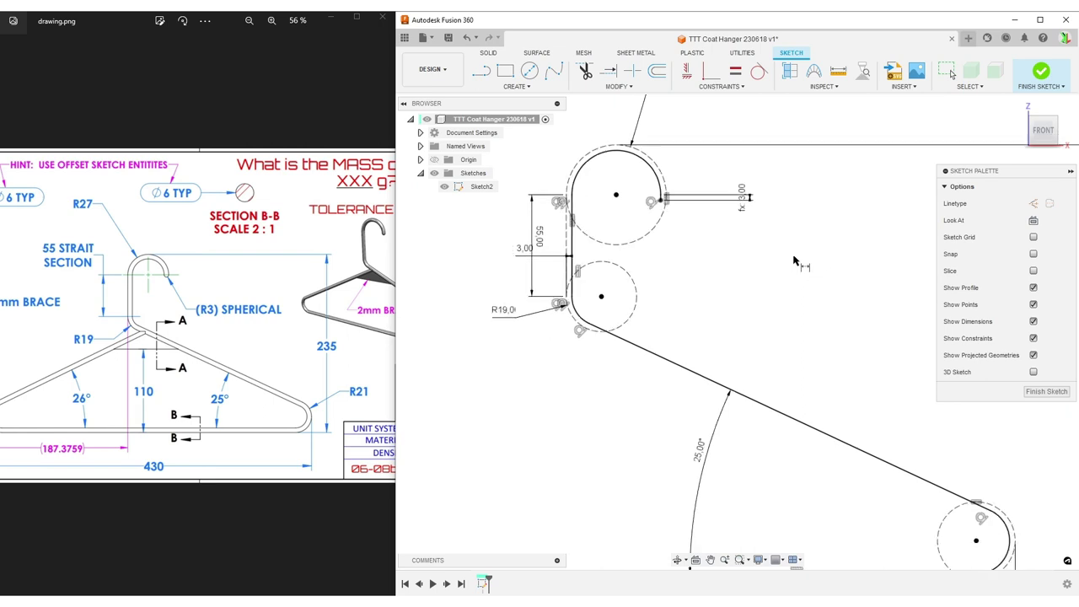
pyautogui.scroll(4, 599, 321)
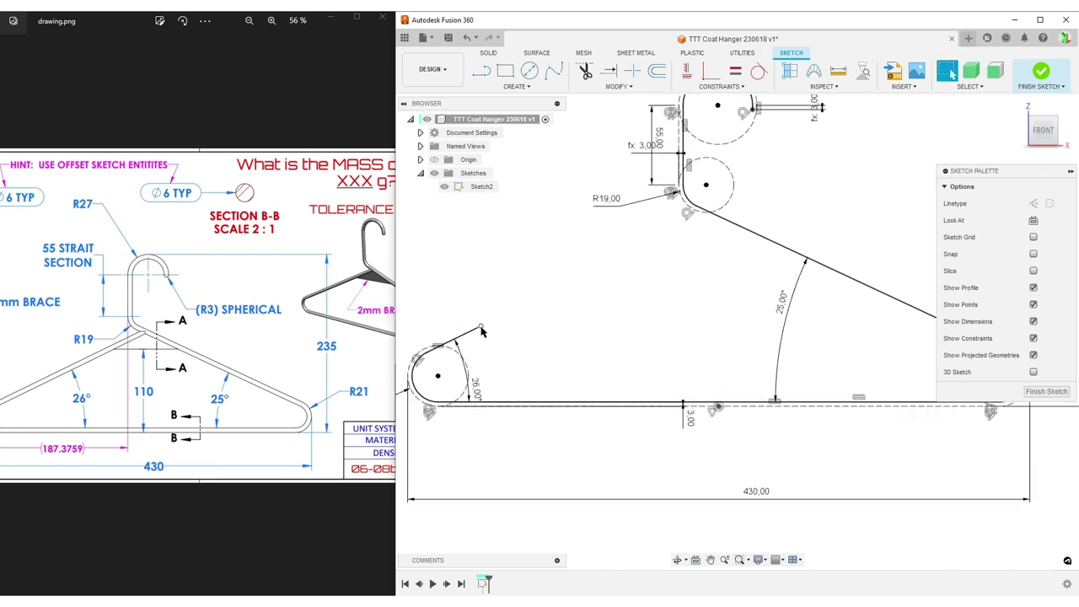
pyautogui.click(675, 231)
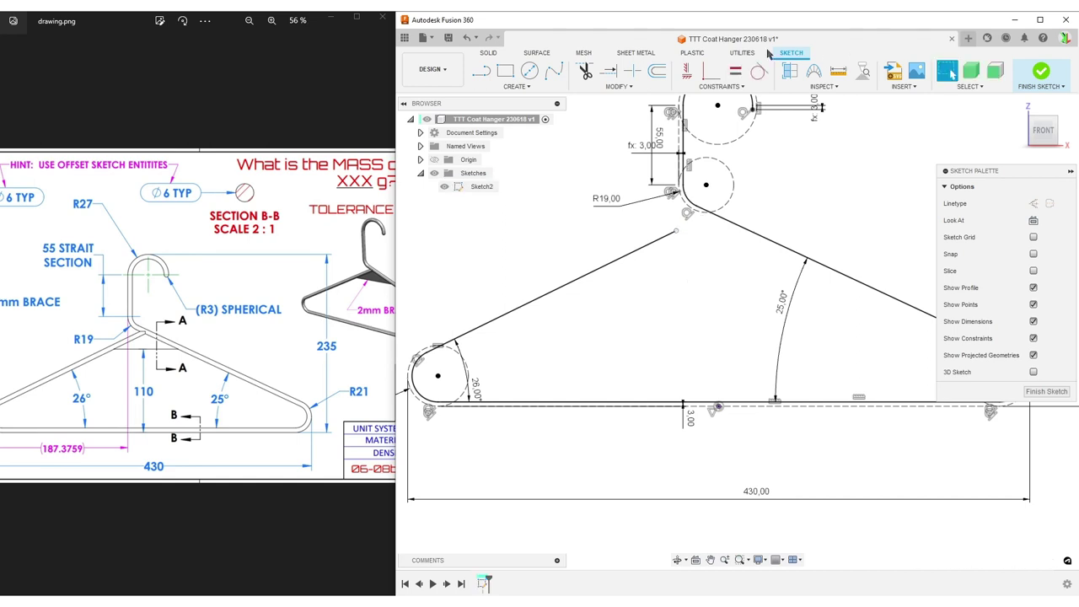
pyautogui.click(707, 71)
pyautogui.click(677, 232)
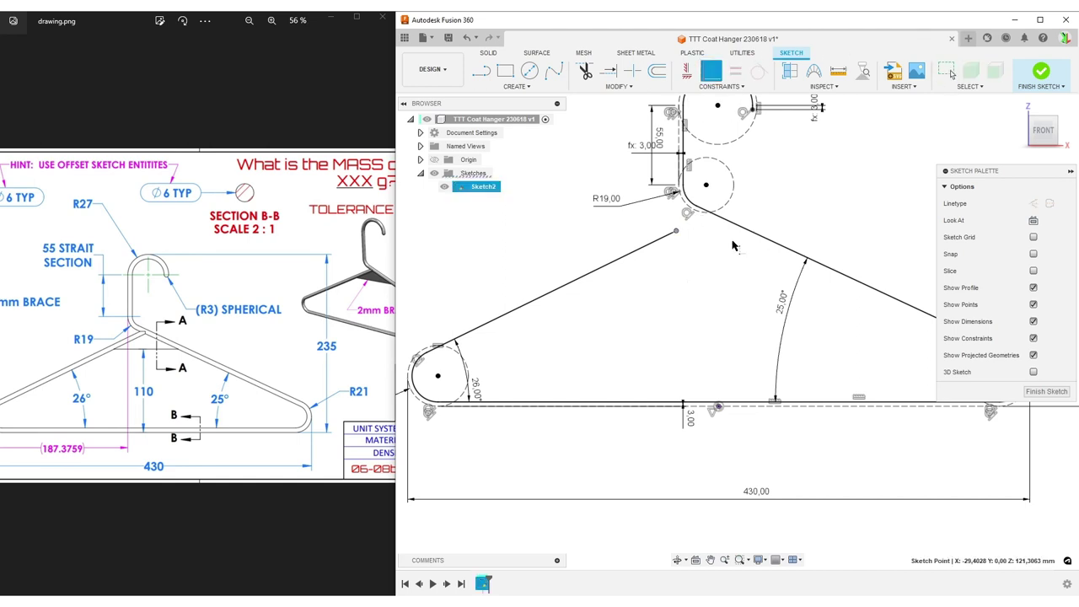
pyautogui.click(735, 225)
# Draw the brace line between the two sloped lines just below the neck, parallel to the hanger's bottom line
pyautogui.scroll(-4, 713, 289)
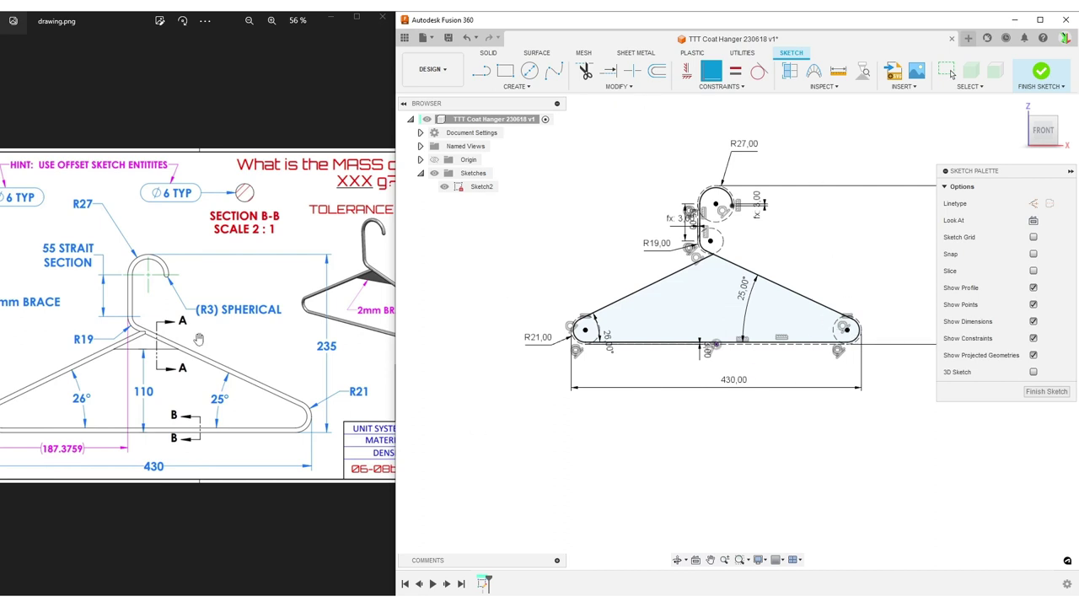
pyautogui.scroll(-3, 198, 340)
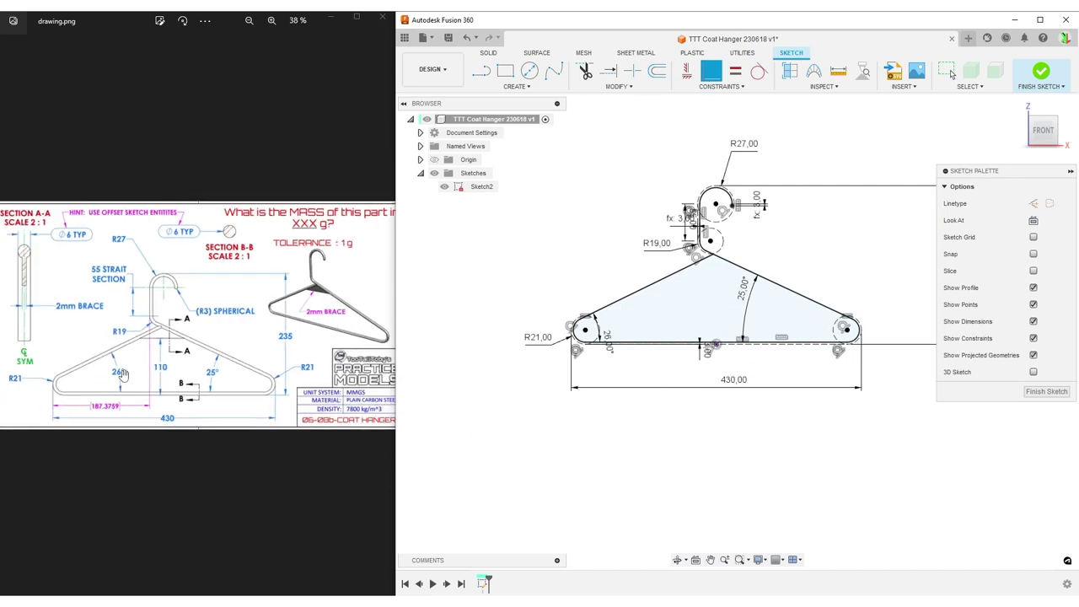
pyautogui.press('l')
pyautogui.scroll(2, 704, 413)
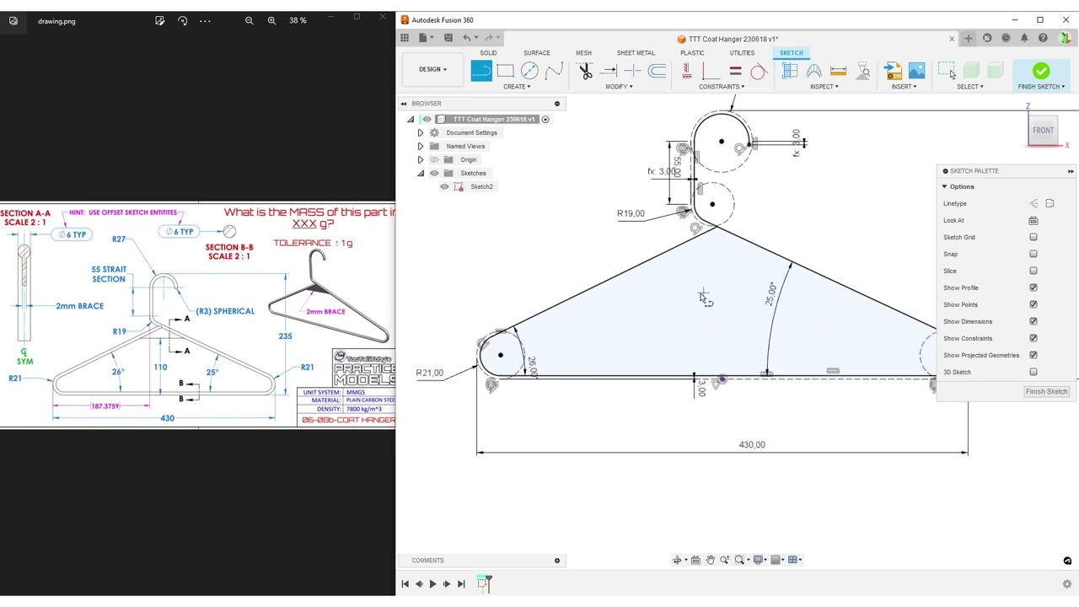
pyautogui.click(678, 266)
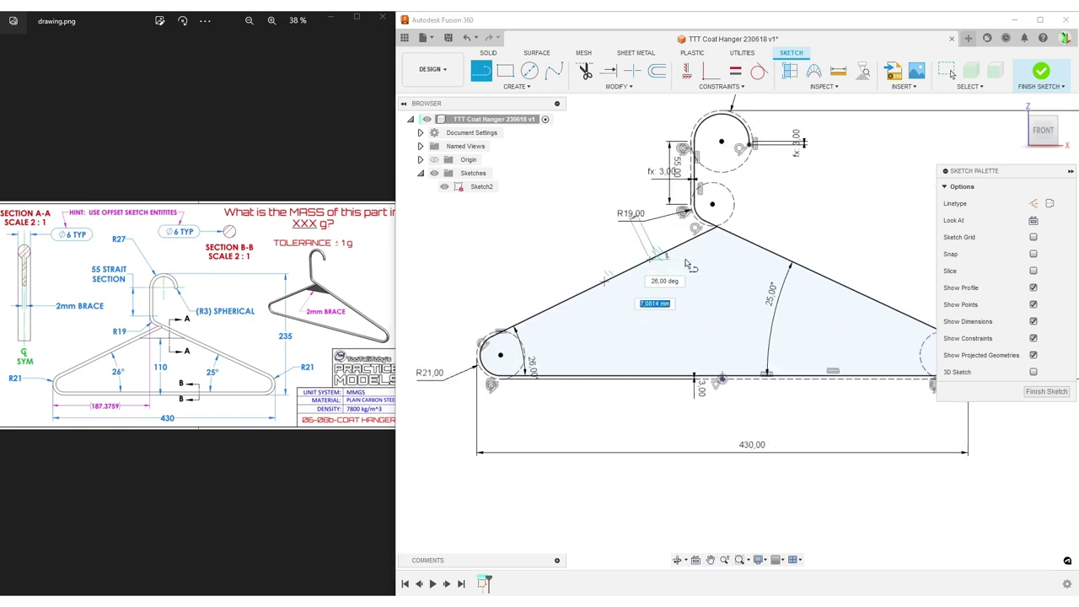
pyautogui.click(790, 259)
pyautogui.press('Escape')
pyautogui.press('Escape')
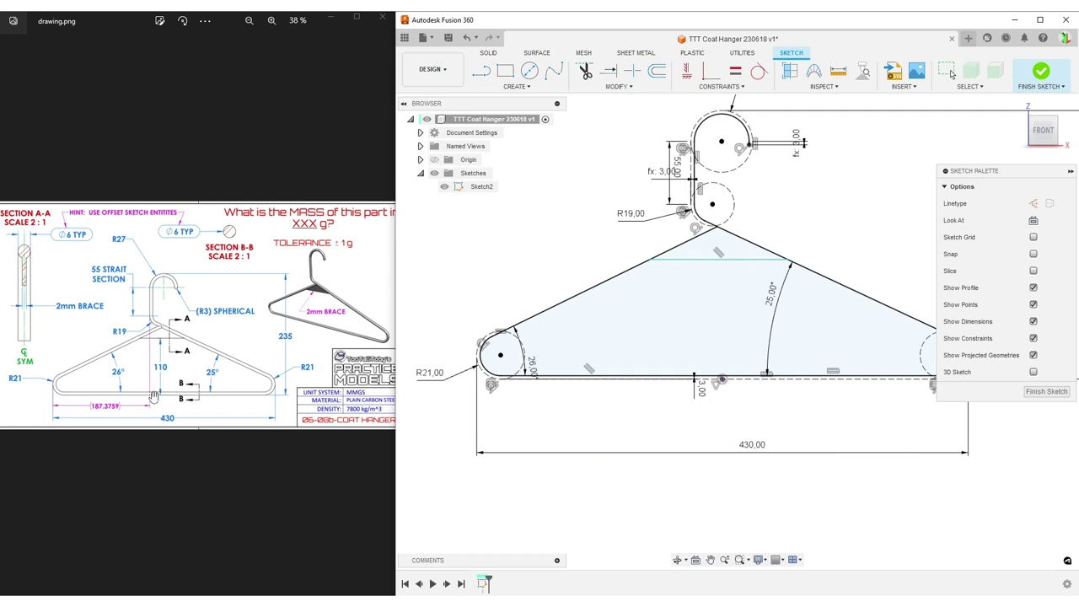
# Dimension the distance from the bottom construction line to the brace line as 110 mm
pyautogui.moveTo(805, 380); pyautogui.dragTo(743, 272)
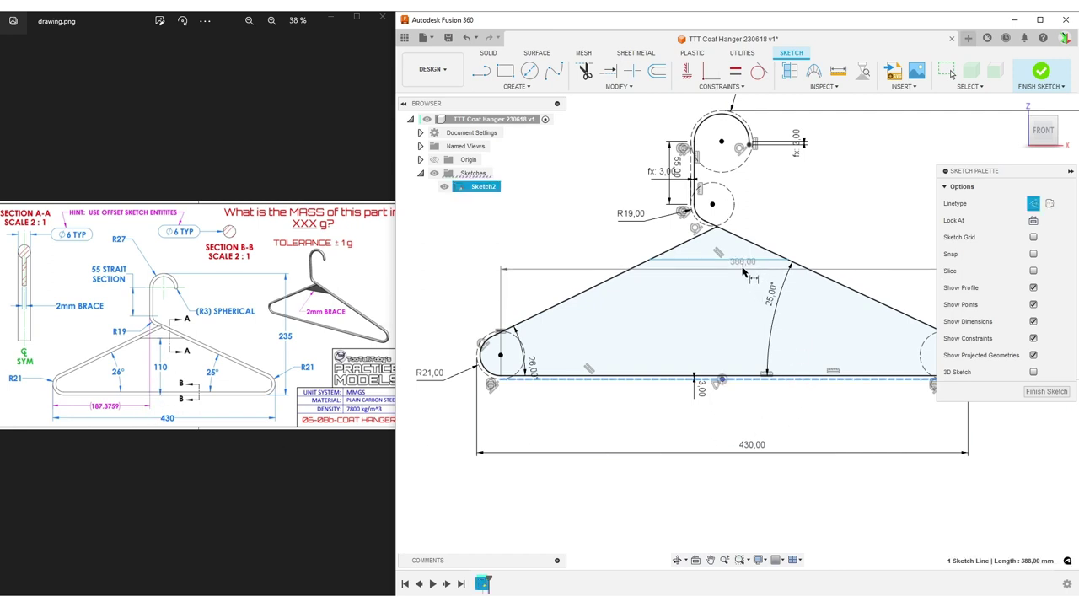
pyautogui.click(744, 261)
pyautogui.click(746, 287)
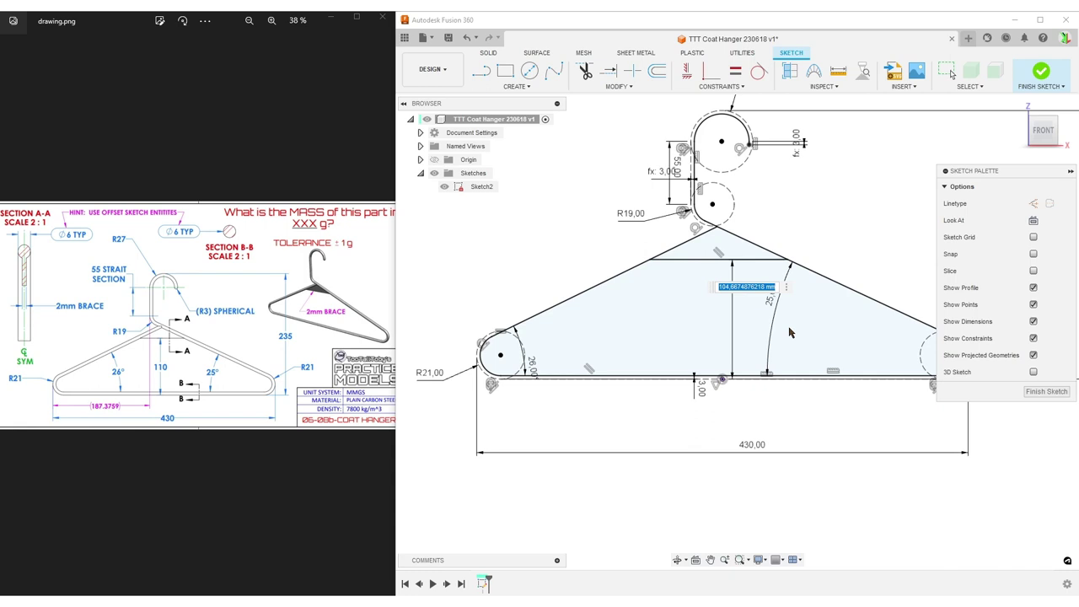
pyautogui.write('110')
pyautogui.press('Return')
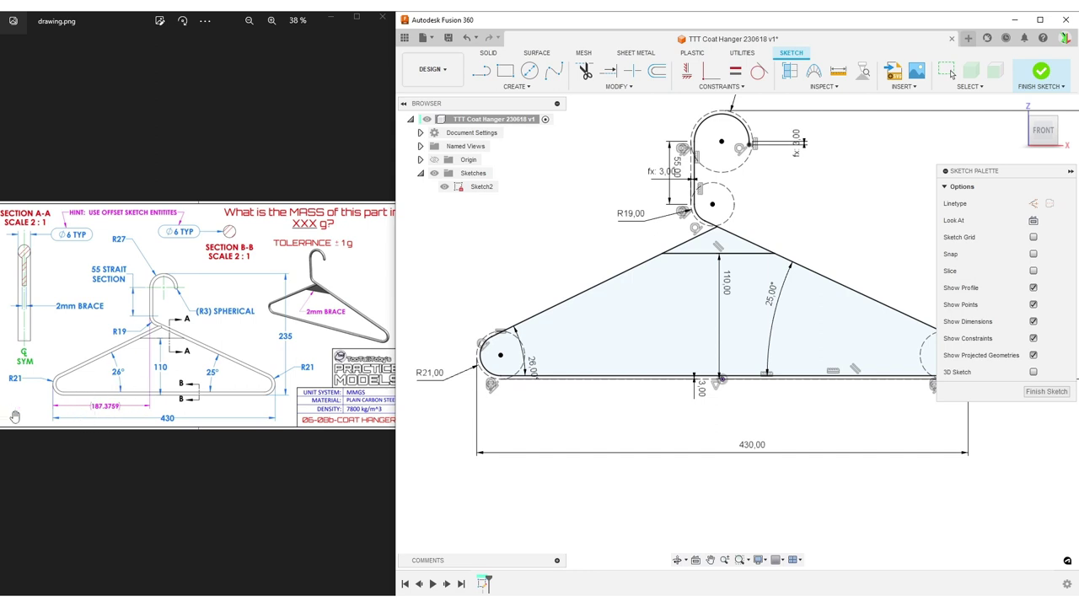
# Add a driven dimension from the left R21 arc's outer tangent to the hook's vertical construction line, placed below the hanger
pyautogui.rightClick(585, 419)
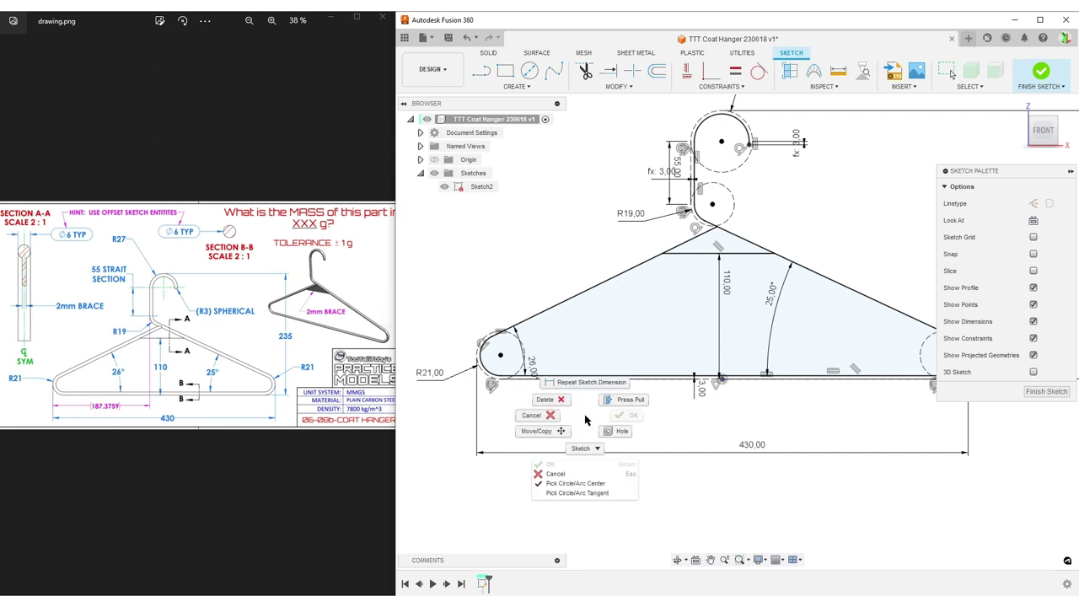
pyautogui.click(582, 492)
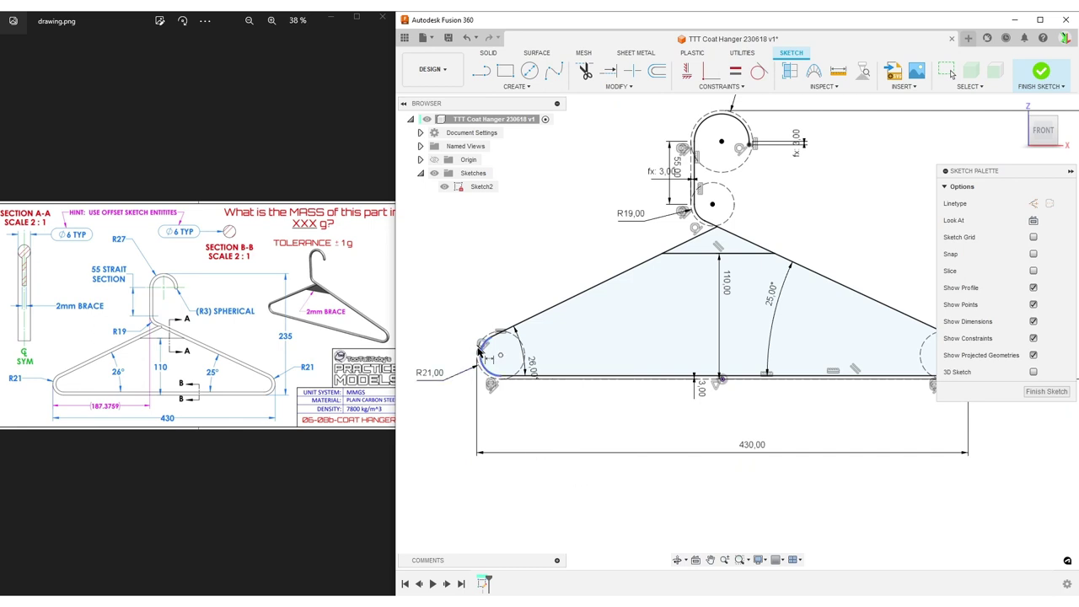
pyautogui.click(476, 360)
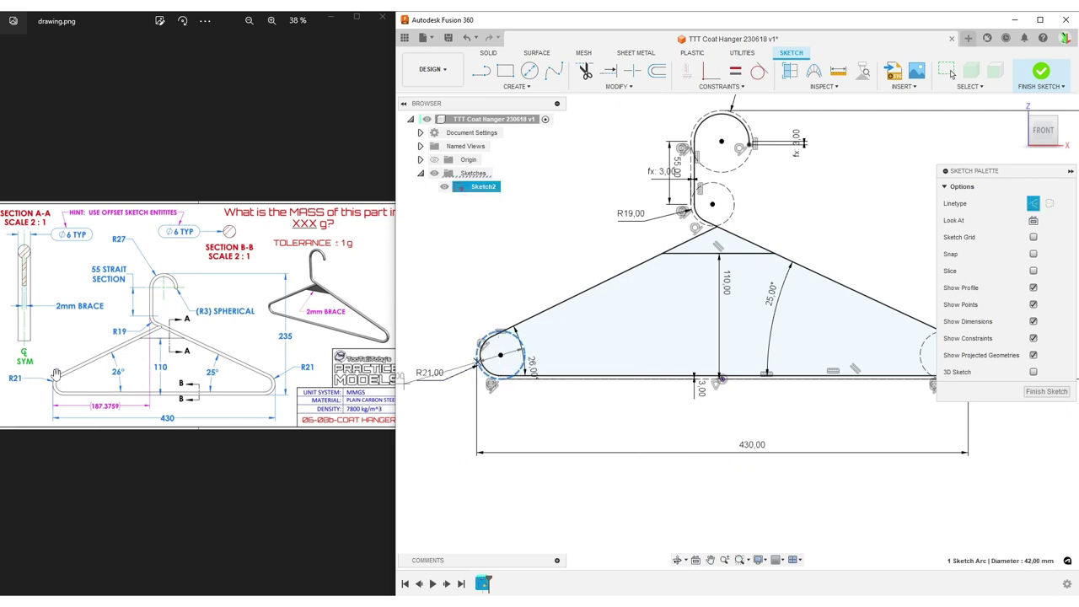
pyautogui.click(692, 168)
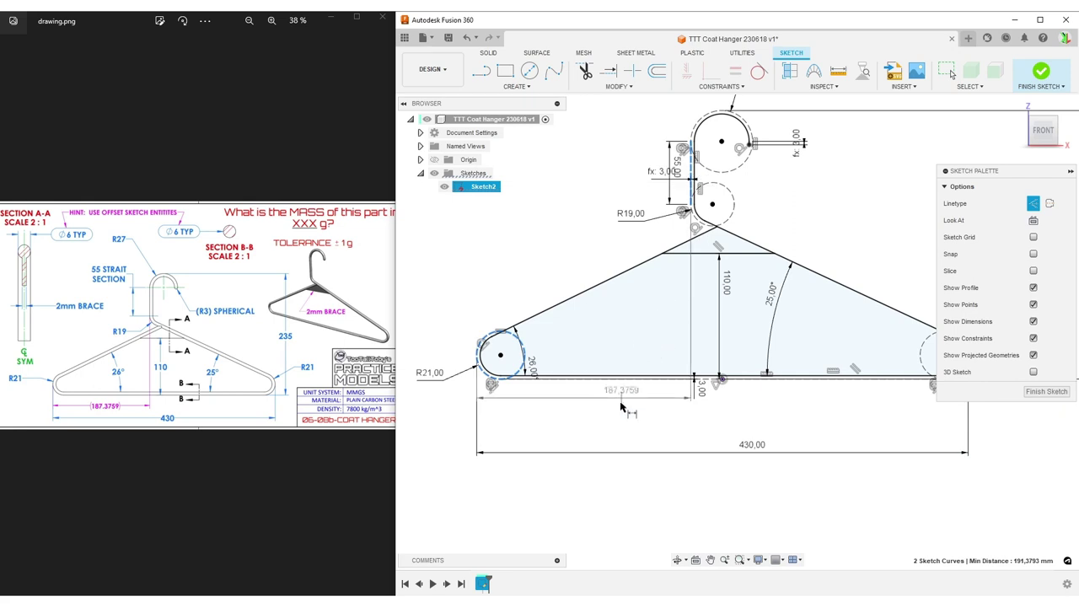
pyautogui.click(633, 433)
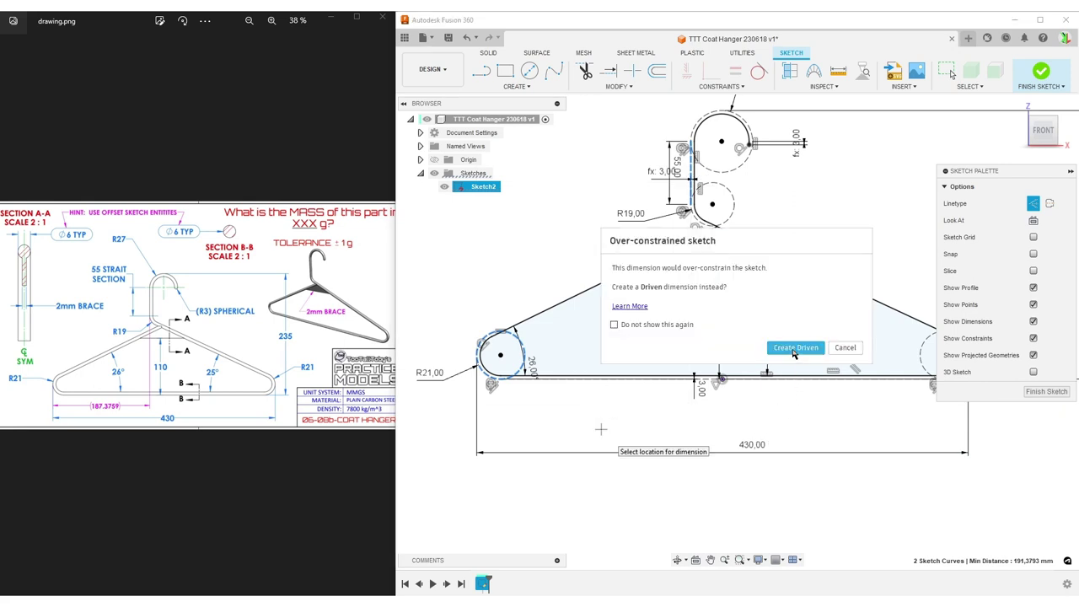
pyautogui.click(795, 352)
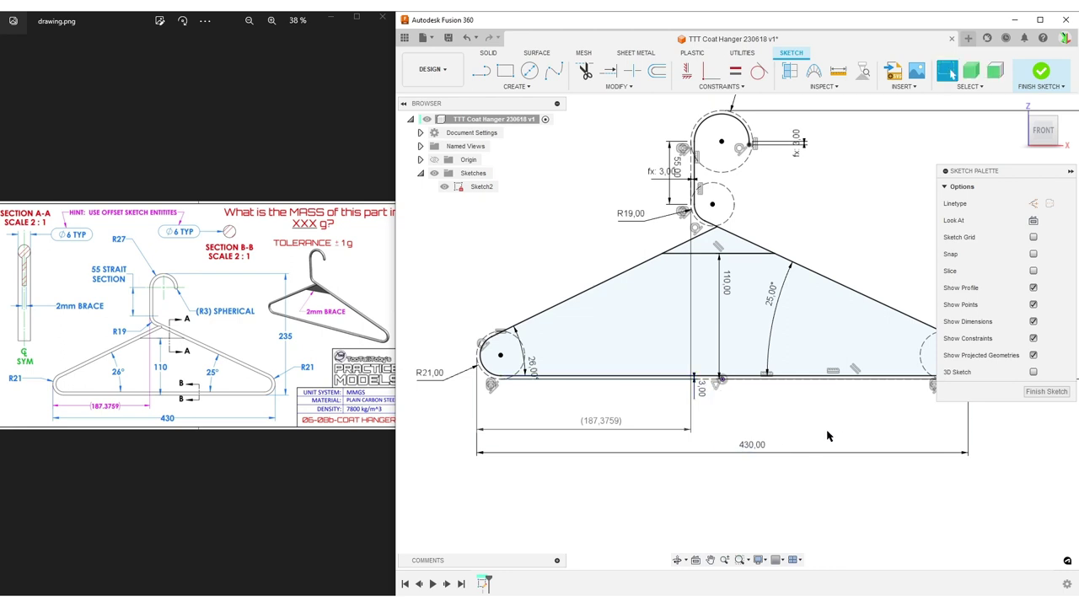
# Finish the hanger sketch and turn the model to an angled 3D view
pyautogui.scroll(-3, 813, 425)
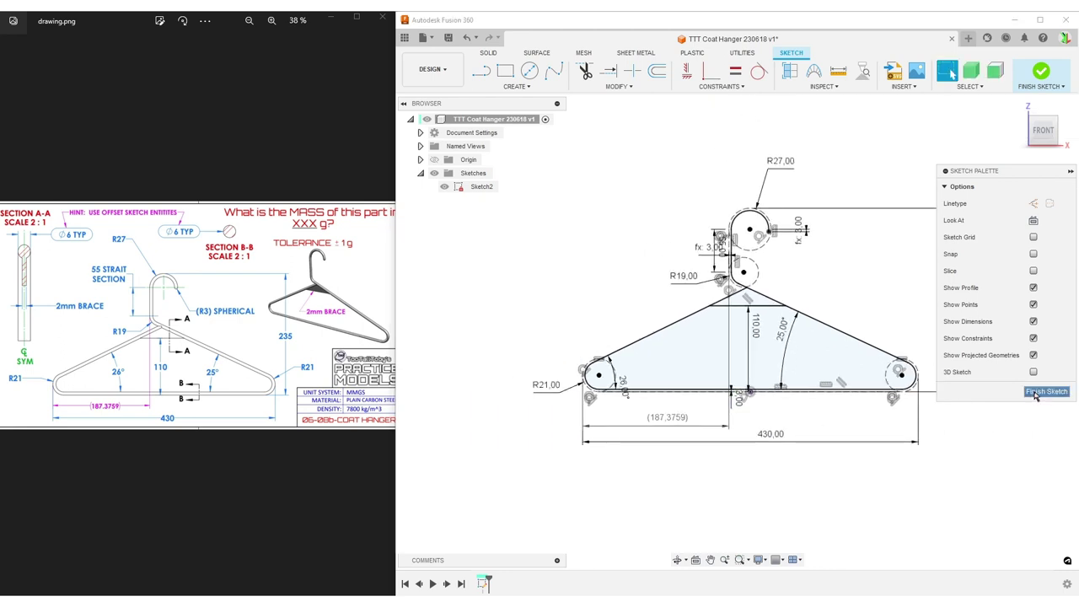
pyautogui.keyDown('shift'); pyautogui.moveTo(1024, 401); pyautogui.dragTo(1040, 396, button='middle'); pyautogui.keyUp('shift')
pyautogui.scroll(-5, 1040, 396)
pyautogui.click(1041, 74)
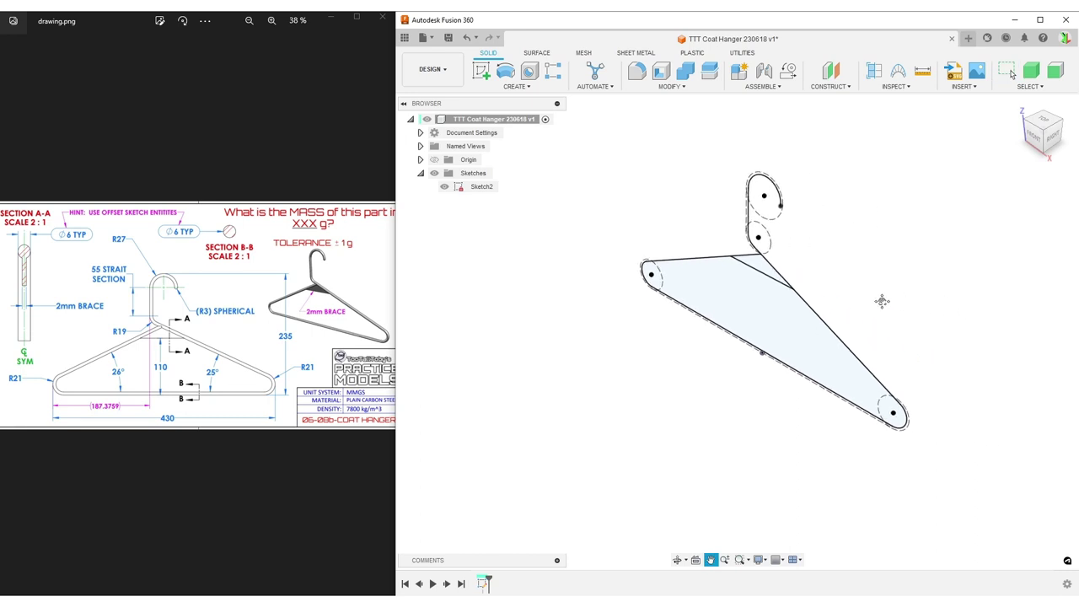
# Create a solid circular pipe along the chained hanger centreline with section size pipeR*2 as a new body
pyautogui.click(514, 86)
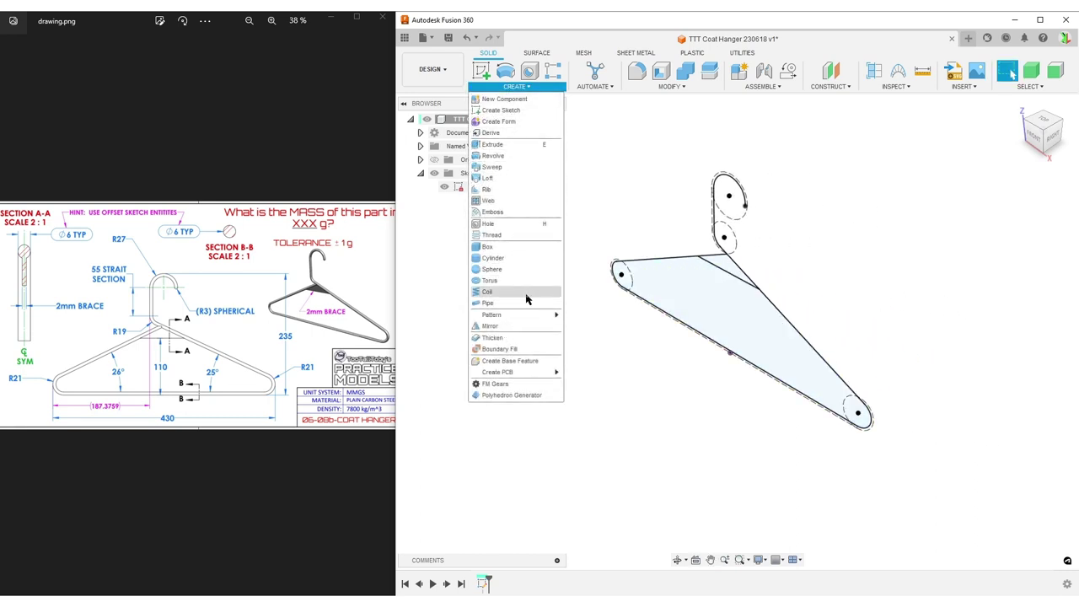
pyautogui.click(499, 303)
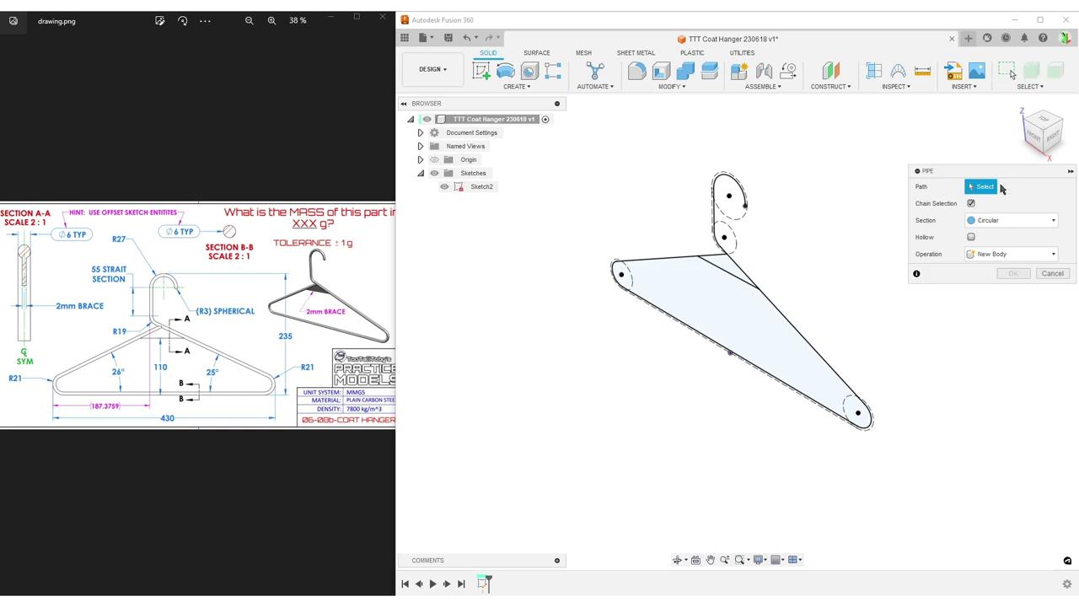
pyautogui.click(804, 334)
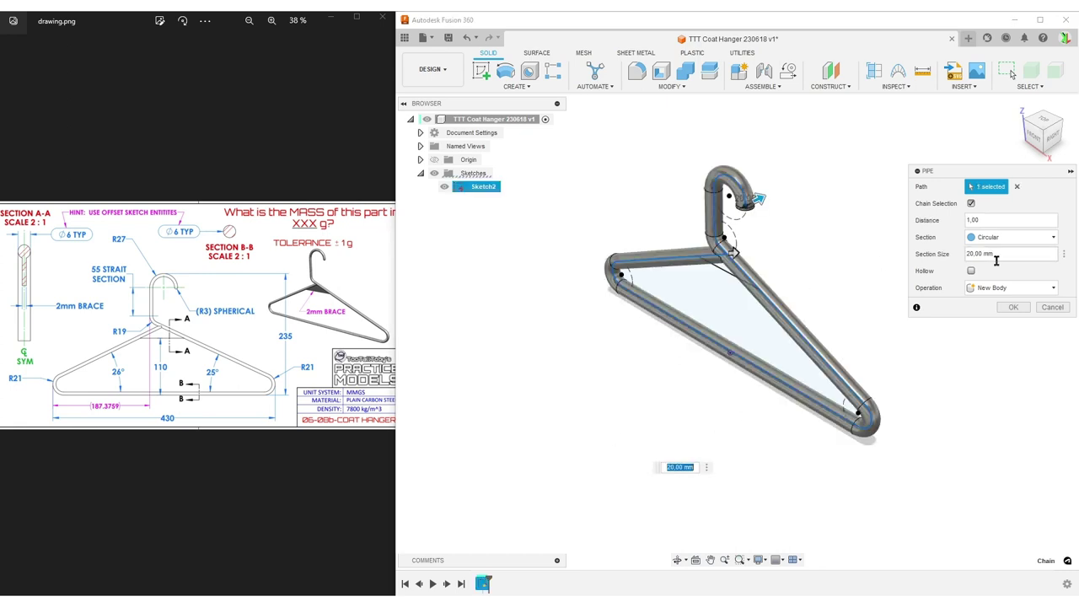
pyautogui.moveTo(999, 253); pyautogui.dragTo(933, 253)
pyautogui.write('pi')
pyautogui.press('Return')
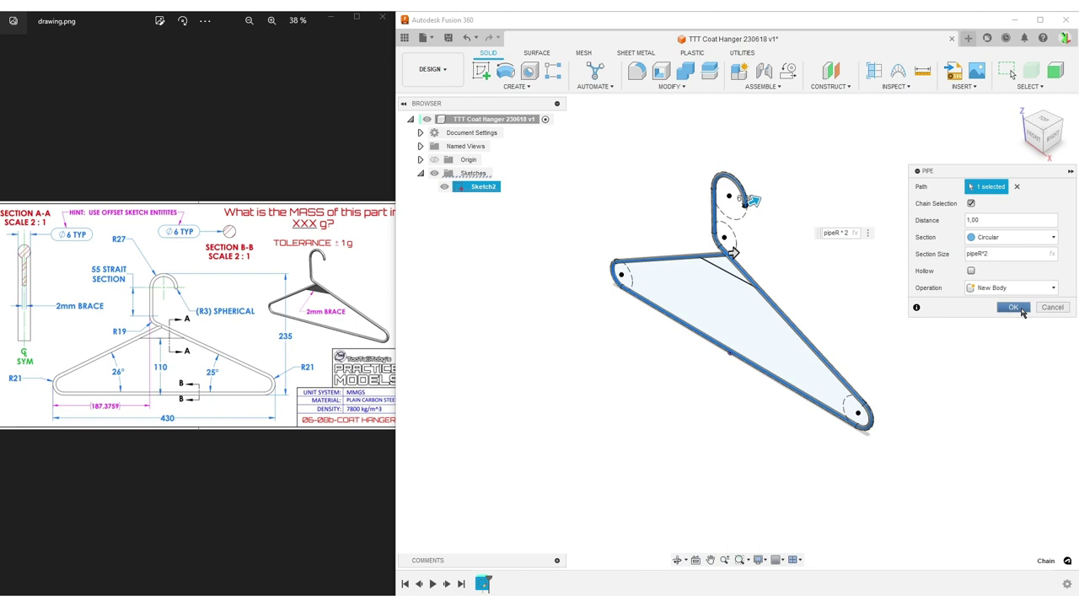
pyautogui.click(1022, 312)
# Fillet the edge at the hook's free end with radius pipeR to give the wire a spherical tip
pyautogui.keyDown('shift'); pyautogui.moveTo(831, 256); pyautogui.dragTo(860, 175, button='middle'); pyautogui.keyUp('shift')
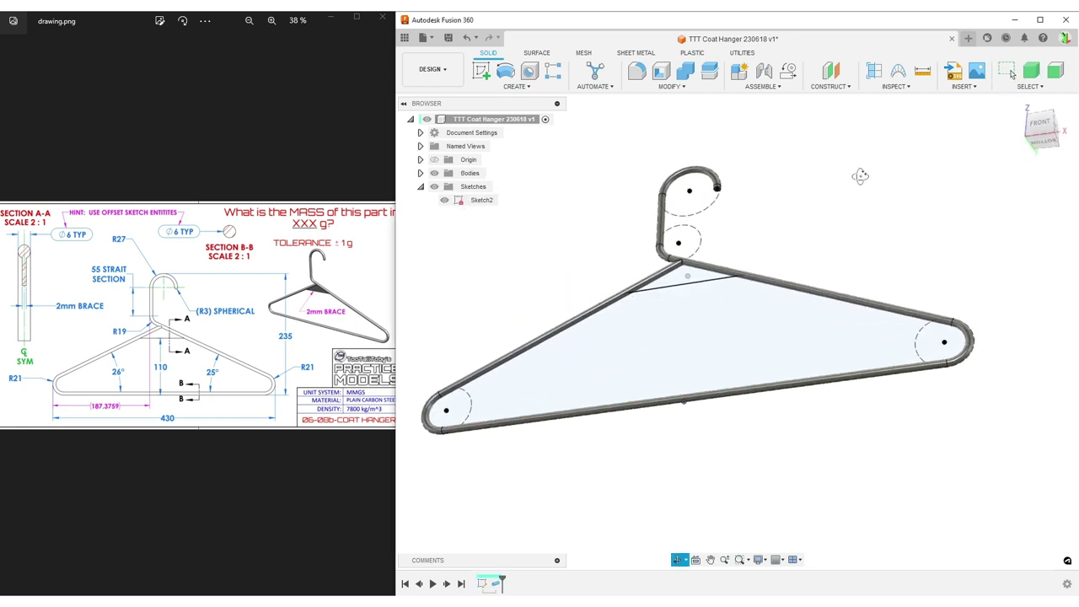
pyautogui.scroll(5, 860, 175)
pyautogui.press('f')
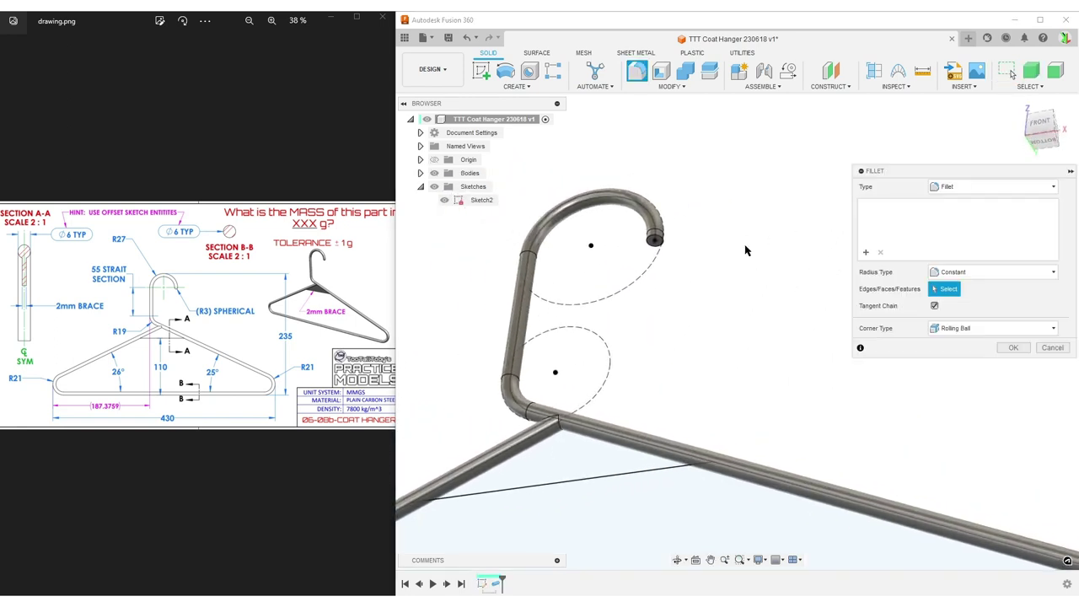
pyautogui.scroll(4, 716, 252)
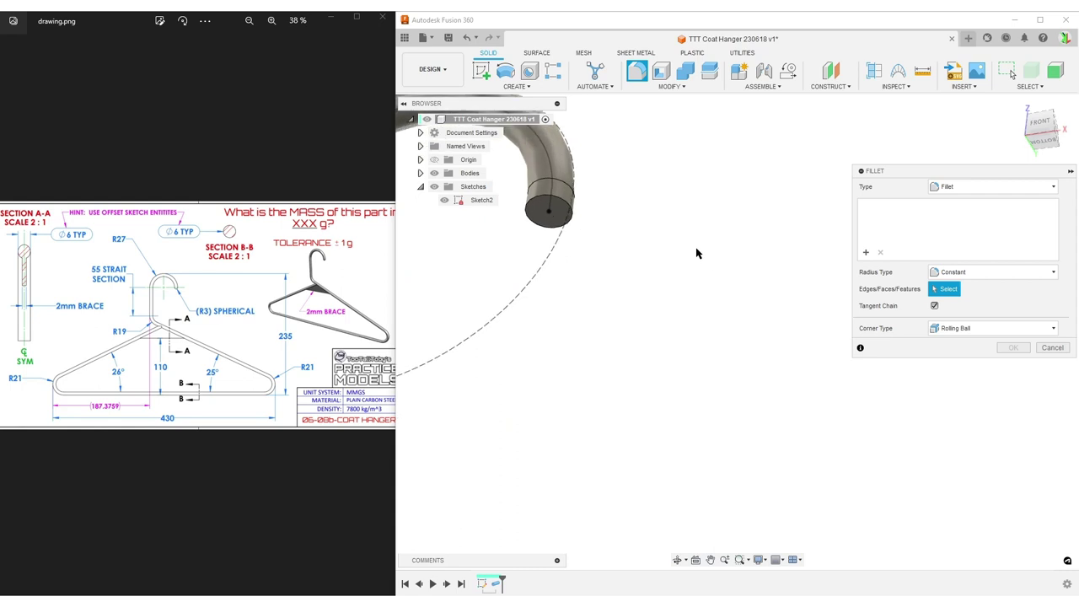
pyautogui.click(556, 202)
pyautogui.write('pipeR')
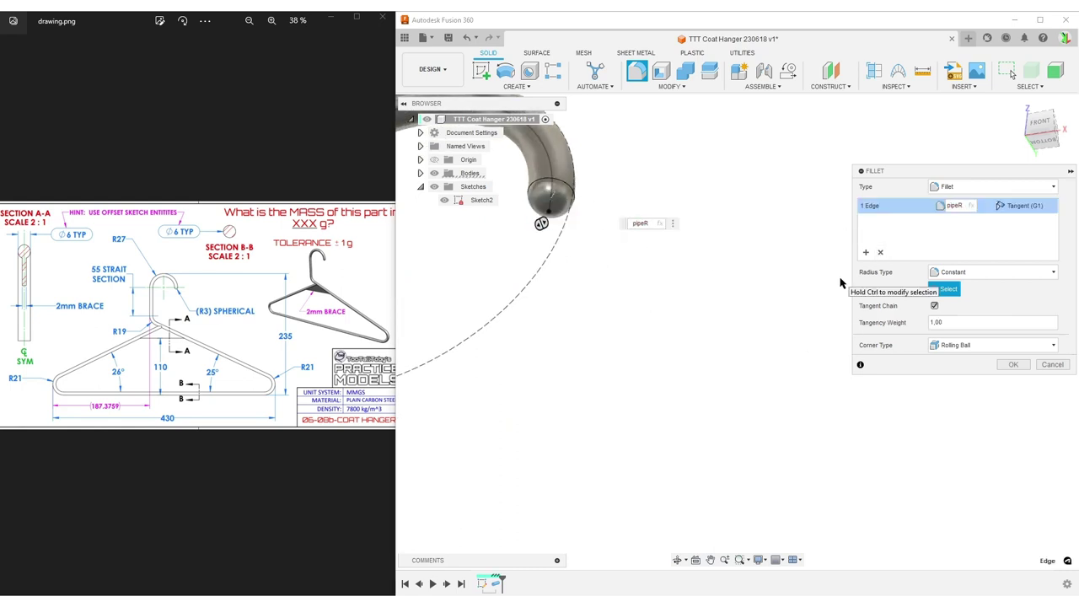
pyautogui.press('Return')
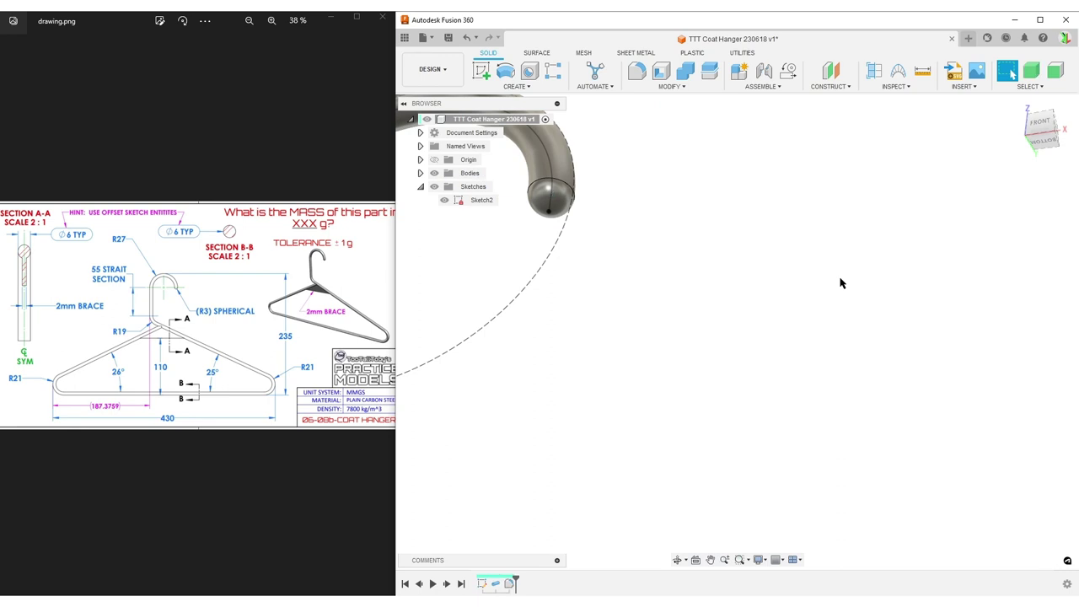
pyautogui.scroll(-3, 851, 286)
pyautogui.click(1047, 123)
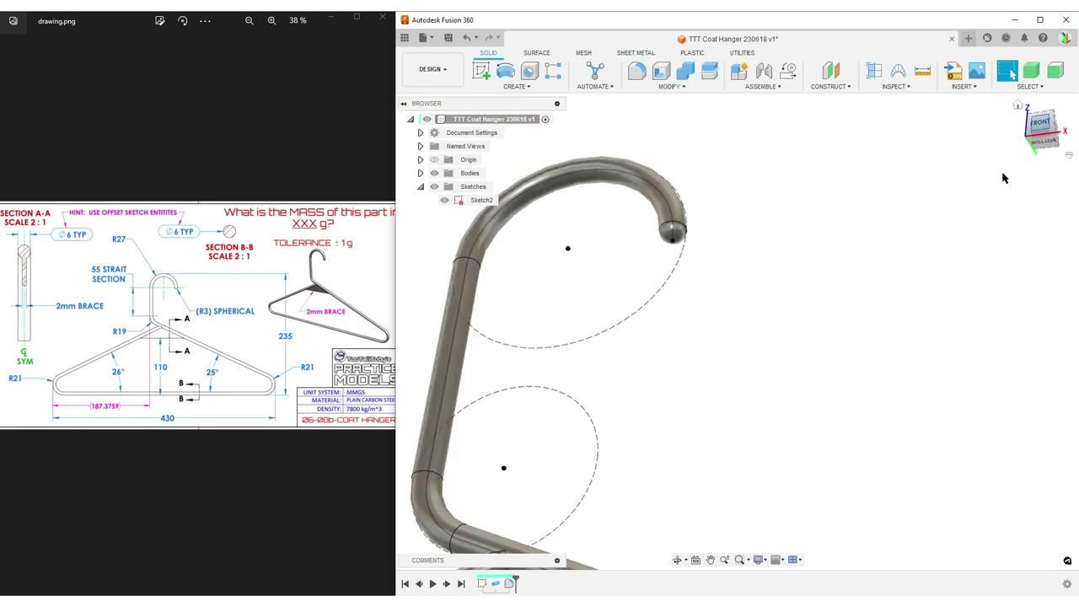
pyautogui.scroll(3, 696, 321)
pyautogui.scroll(-2, 713, 318)
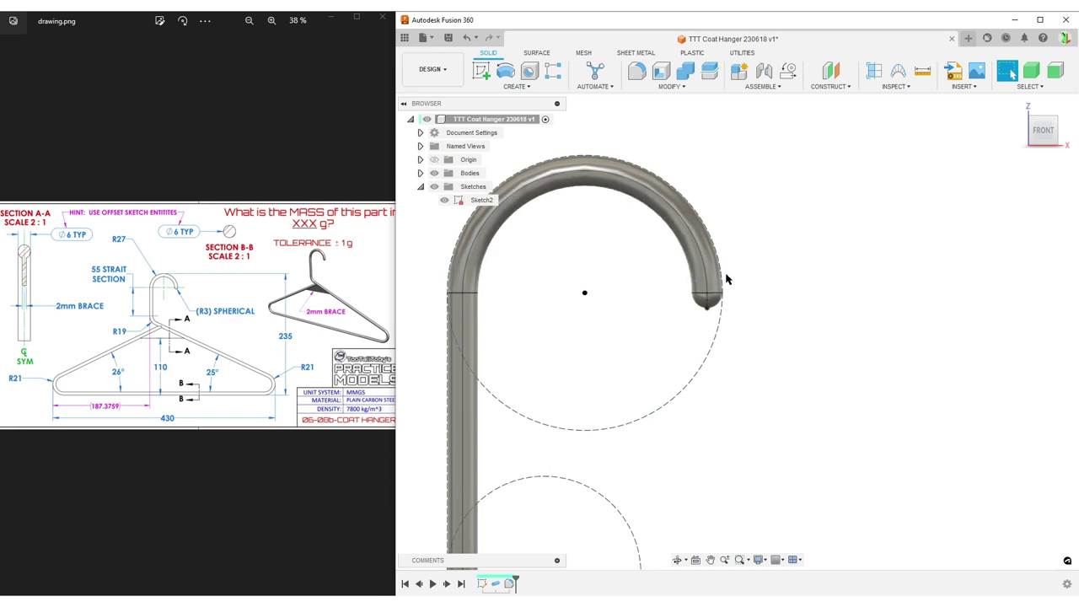
# Examine the hook's spherical tip callout and the brace details on the practice drawing
pyautogui.scroll(5, 178, 309)
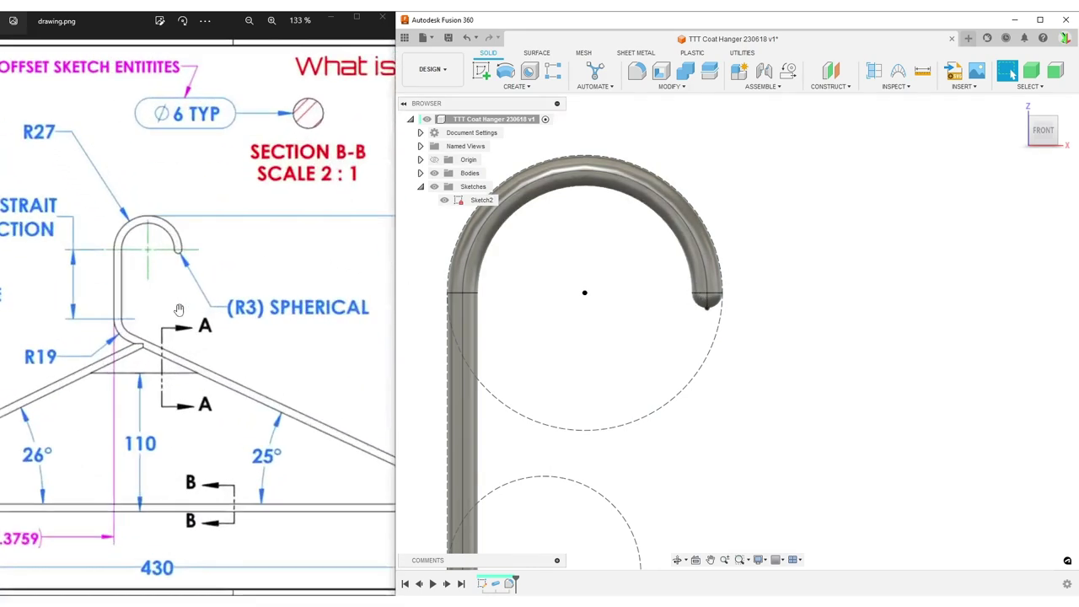
pyautogui.scroll(1, 179, 309)
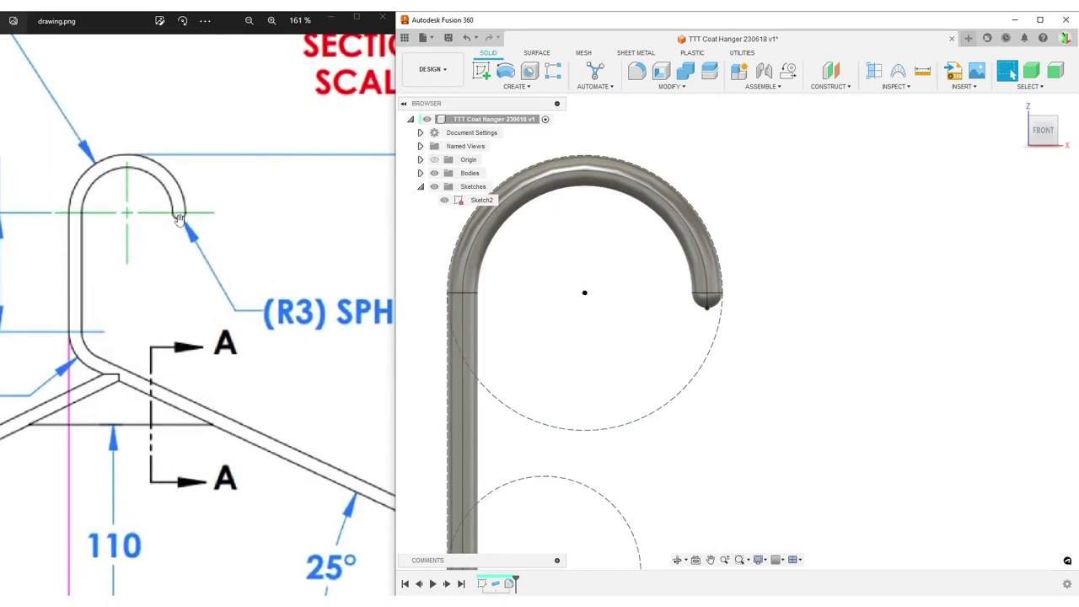
pyautogui.scroll(-6, 125, 374)
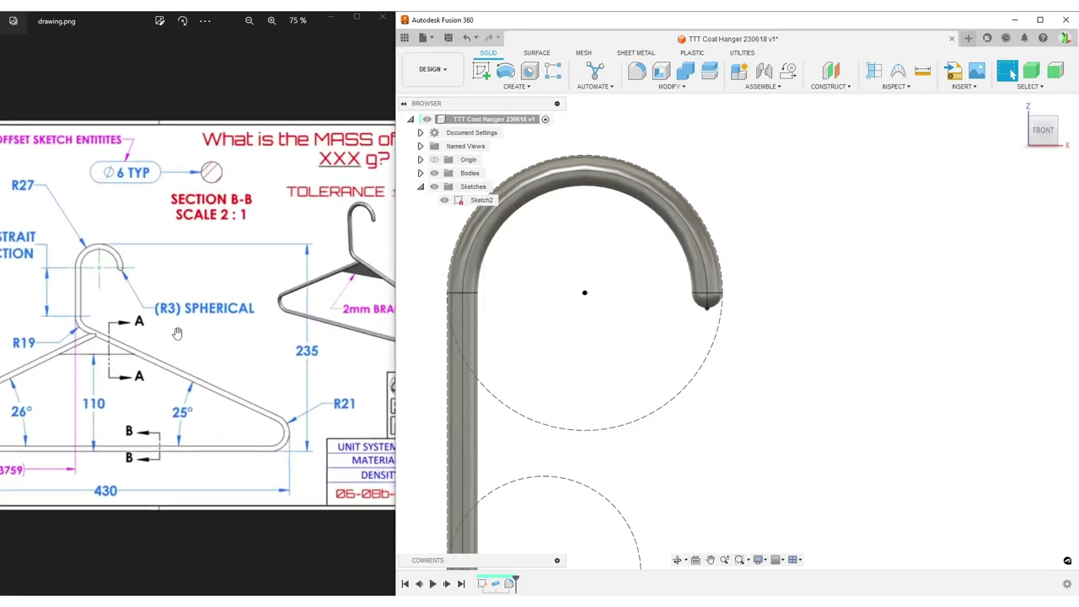
pyautogui.scroll(1, 171, 328)
pyautogui.moveTo(172, 327); pyautogui.dragTo(261, 314)
pyautogui.scroll(-3, 815, 371)
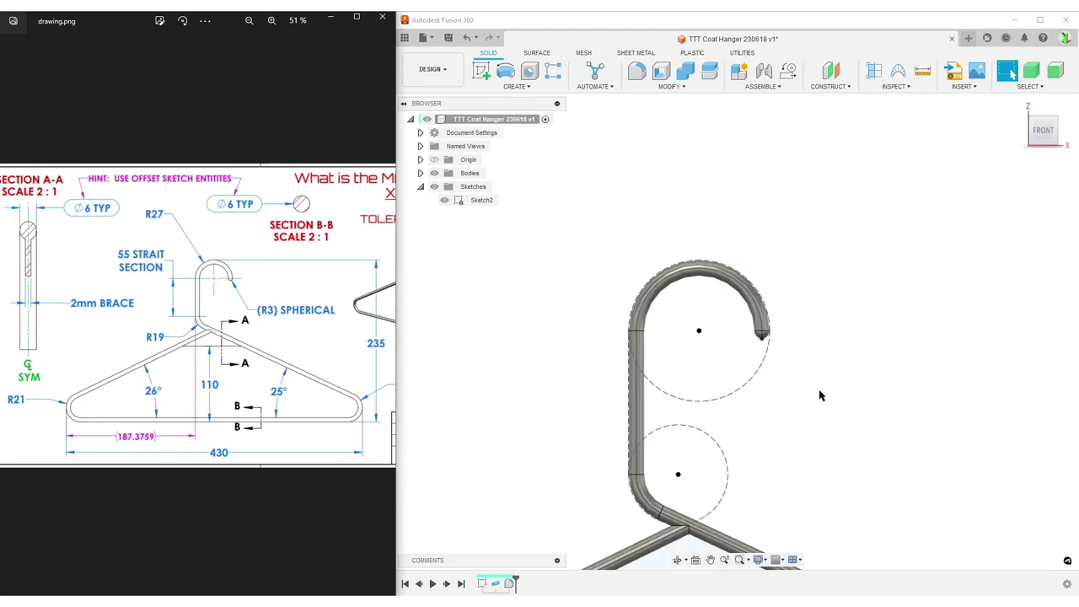
# Set up an extrusion of the small triangular brace profile below the hook, symmetric about the sketch plane and measured over the whole length
pyautogui.moveTo(822, 393)
pyautogui.mouseDown(button='middle')
pyautogui.moveTo(740, 238)
pyautogui.moveTo(876, 232)
pyautogui.mouseUp(button='middle')
pyautogui.scroll(-3, 740, 238)
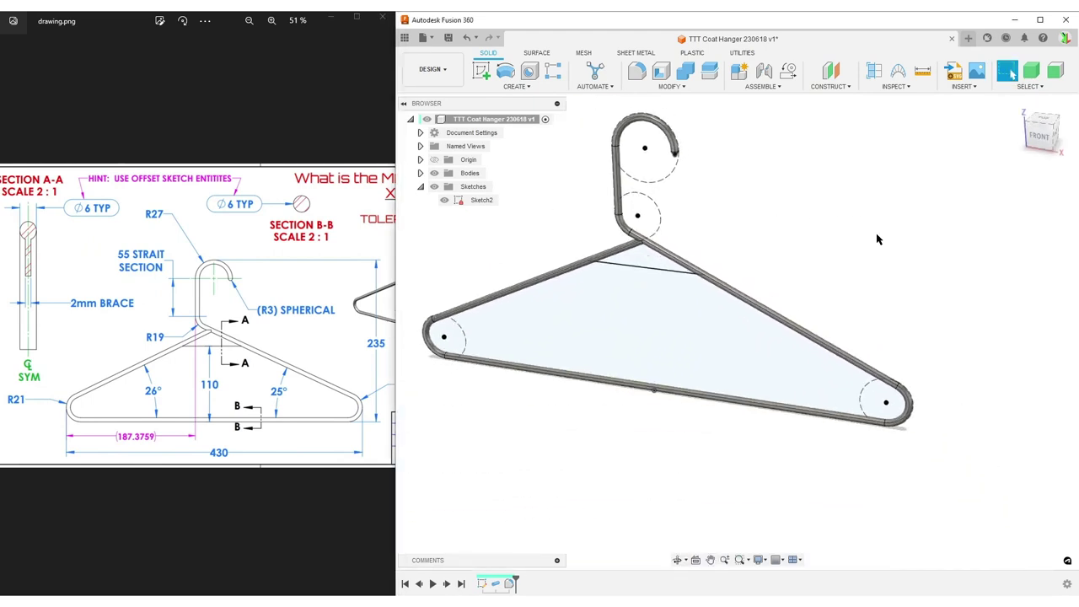
pyautogui.press('e')
pyautogui.click(654, 264)
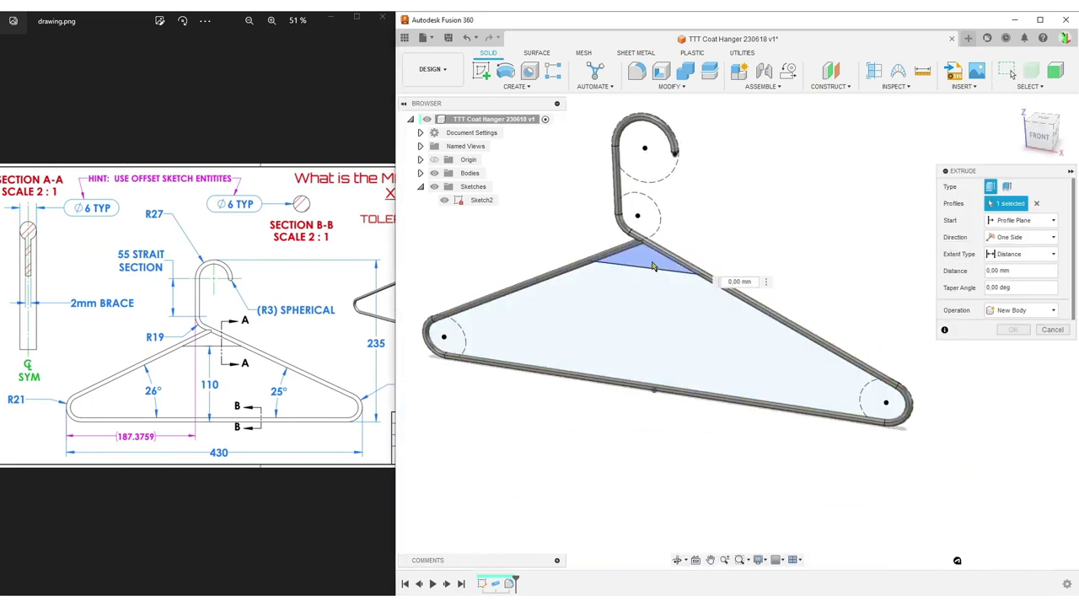
pyautogui.click(1021, 237)
pyautogui.click(1025, 289)
pyautogui.click(1010, 270)
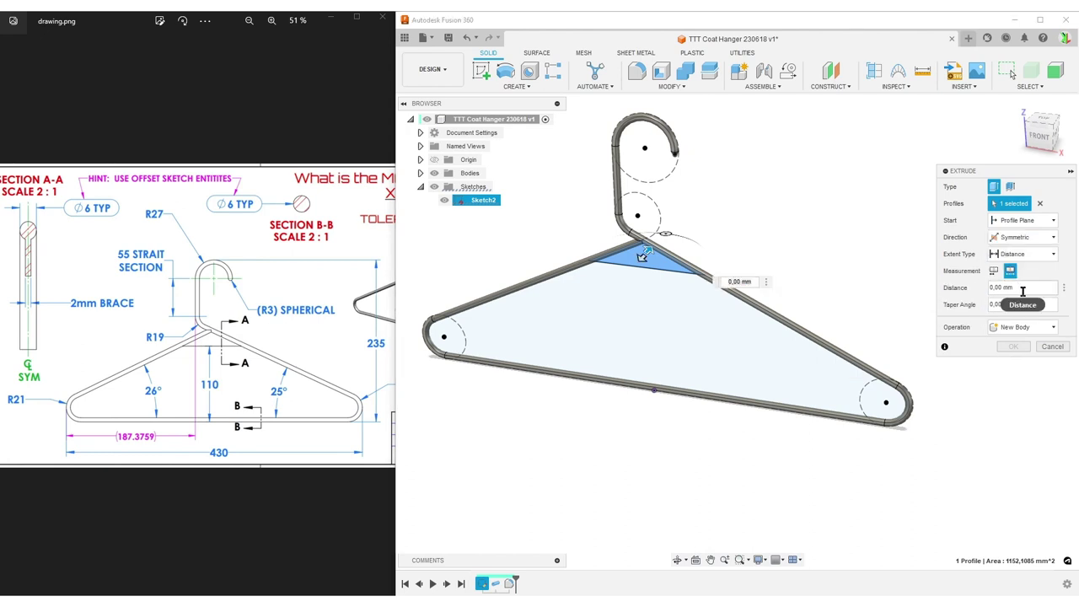
pyautogui.moveTo(303, 311)
pyautogui.mouseDown()
pyautogui.moveTo(93, 320)
pyautogui.moveTo(261, 338)
pyautogui.moveTo(167, 336)
pyautogui.mouseUp()
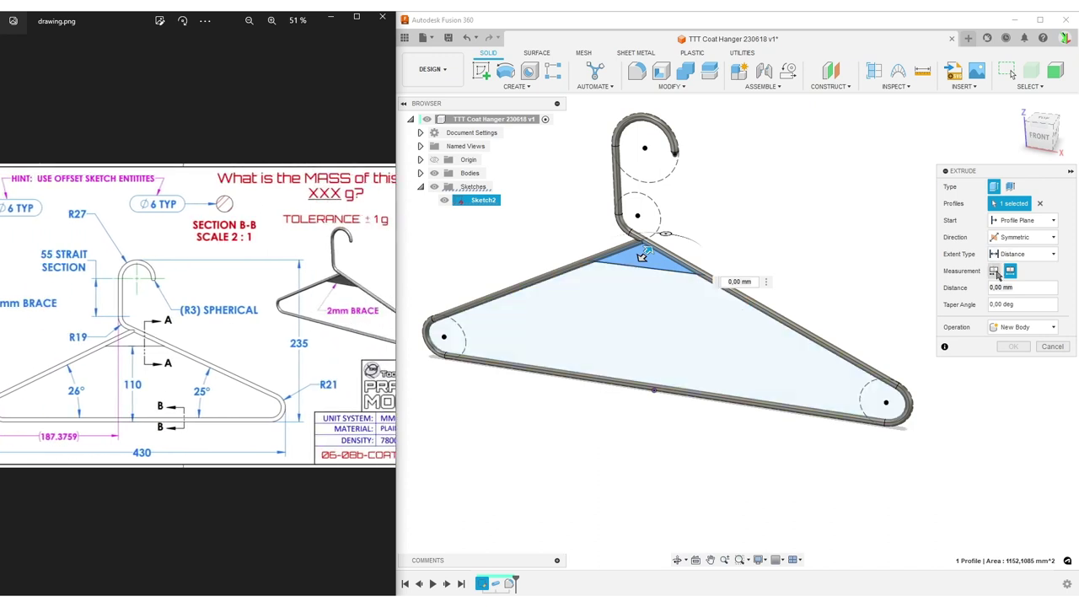
pyautogui.click(1011, 287)
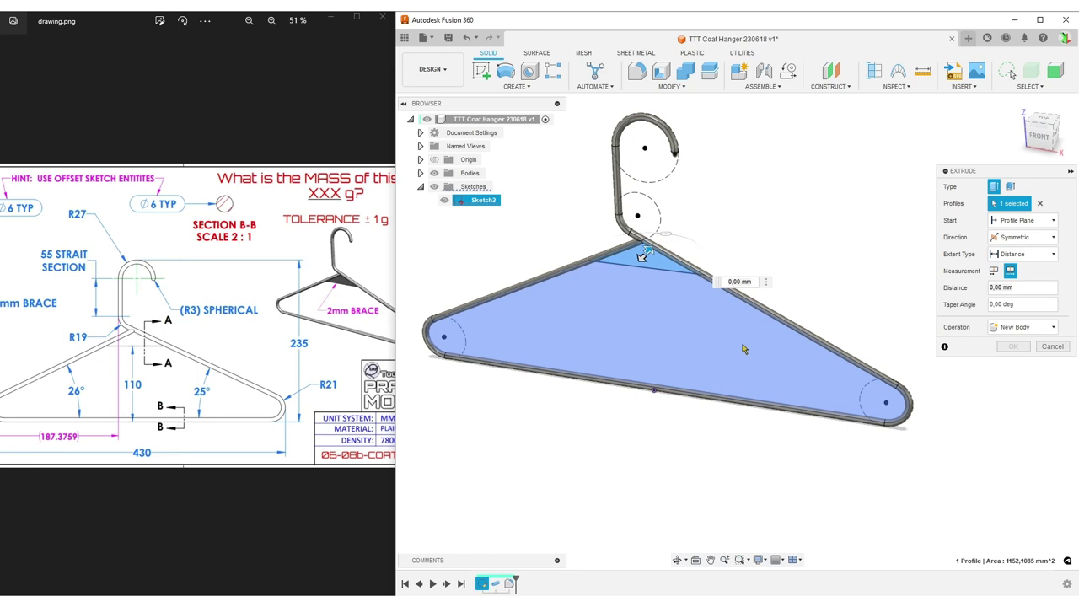
pyautogui.keyDown('shift'); pyautogui.moveTo(745, 350); pyautogui.dragTo(581, 284, button='middle'); pyautogui.keyUp('shift')
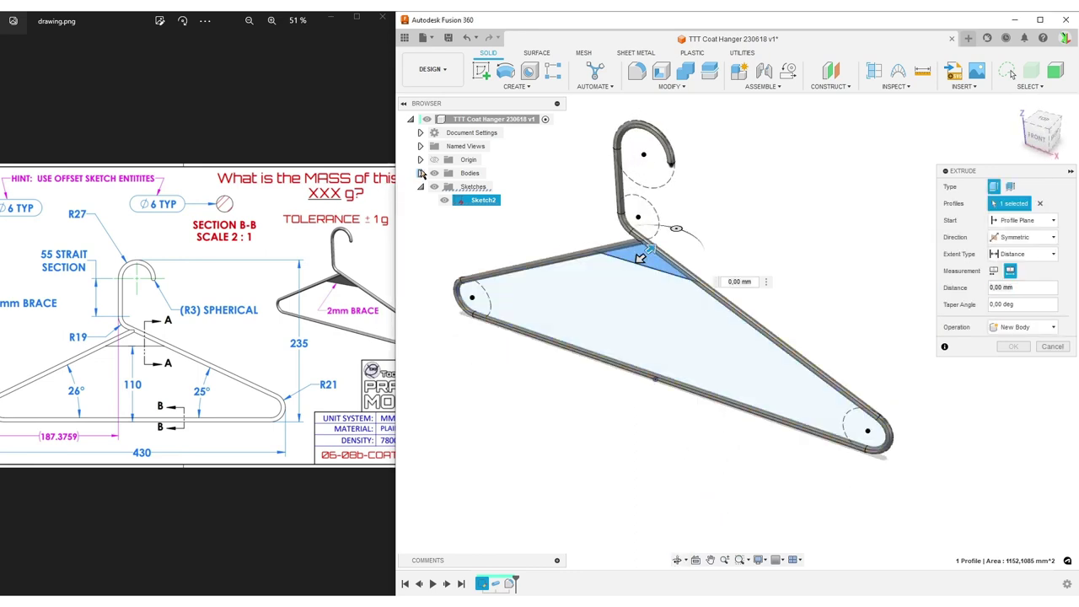
# Extrude the brace profile 2 mm thick, joined to the hanger body, and hide the sketch
pyautogui.click(1038, 327)
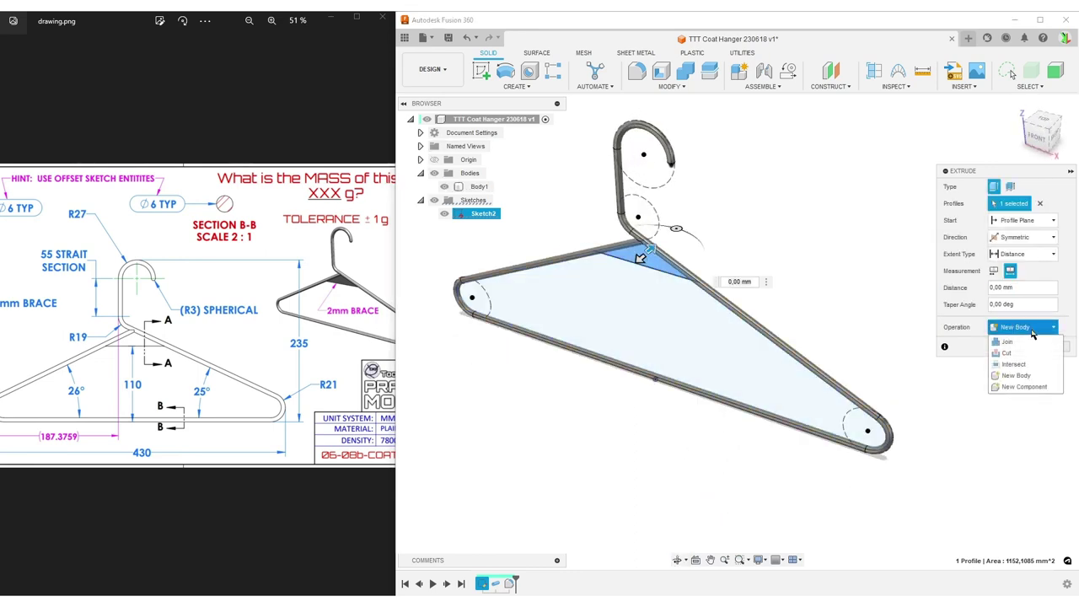
pyautogui.click(1020, 341)
pyautogui.scroll(3, 663, 272)
pyautogui.keyDown('shift'); pyautogui.moveTo(662, 272); pyautogui.dragTo(822, 247, button='middle'); pyautogui.keyUp('shift')
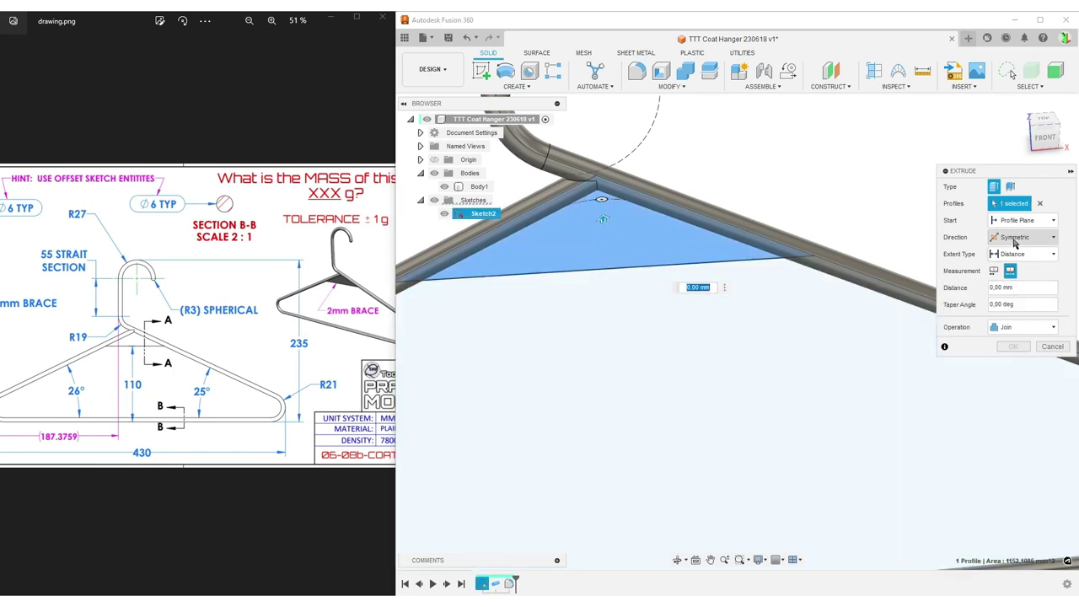
pyautogui.click(1012, 287)
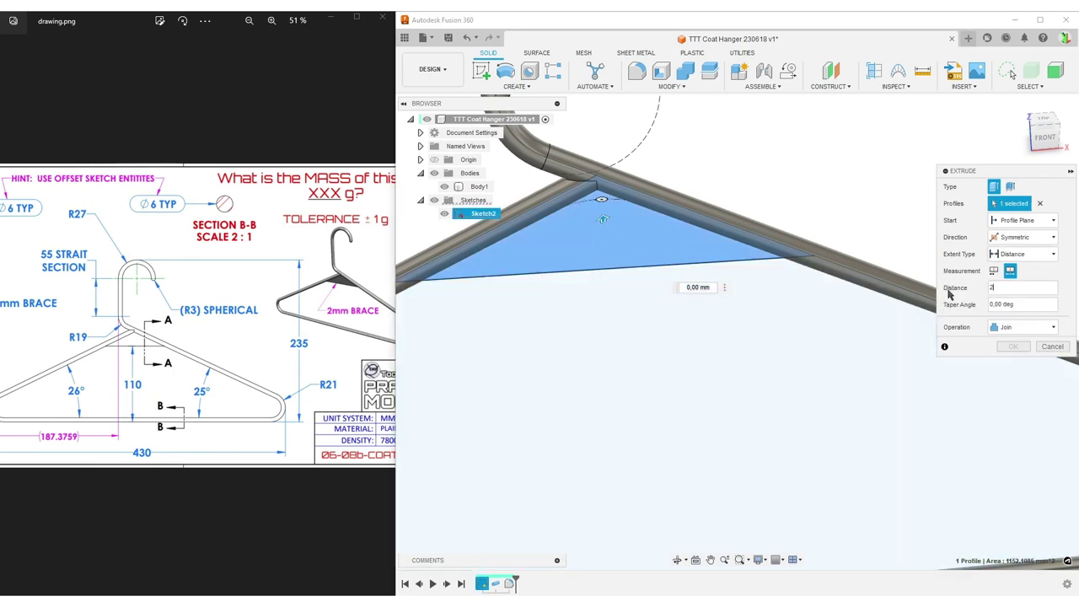
pyautogui.write('2')
pyautogui.scroll(-3, 674, 337)
pyautogui.click(1014, 346)
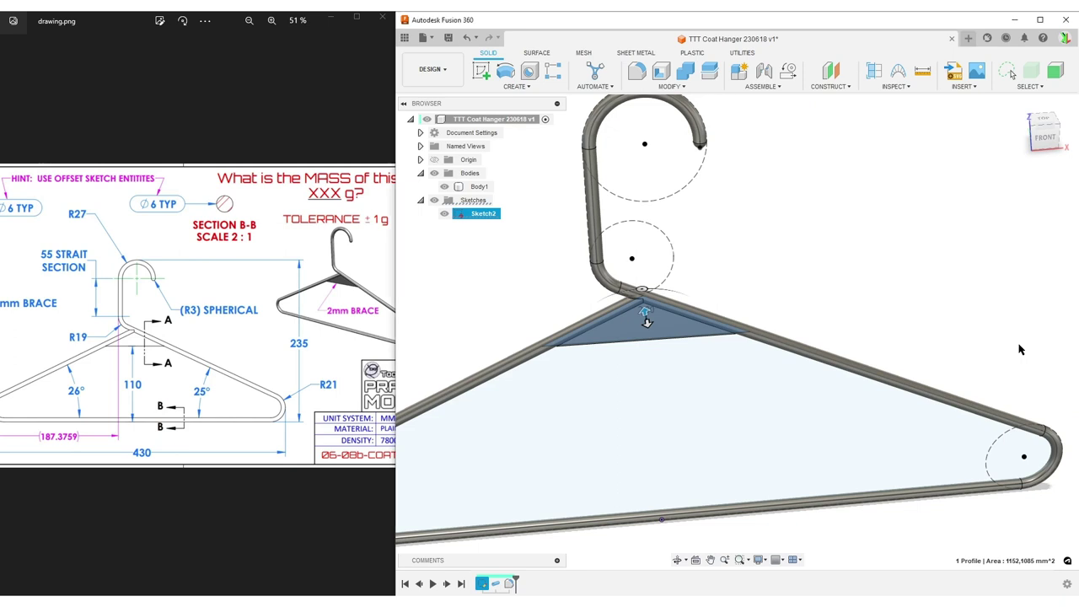
pyautogui.click(444, 213)
pyautogui.scroll(-2, 840, 292)
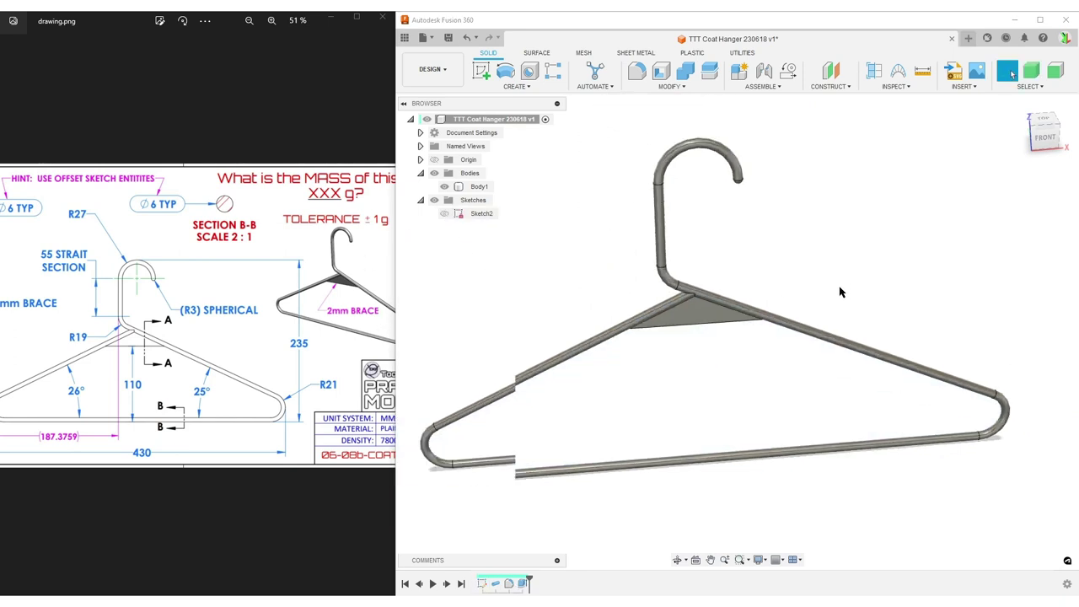
pyautogui.keyDown('shift'); pyautogui.moveTo(840, 292); pyautogui.dragTo(767, 303, button='middle'); pyautogui.keyUp('shift')
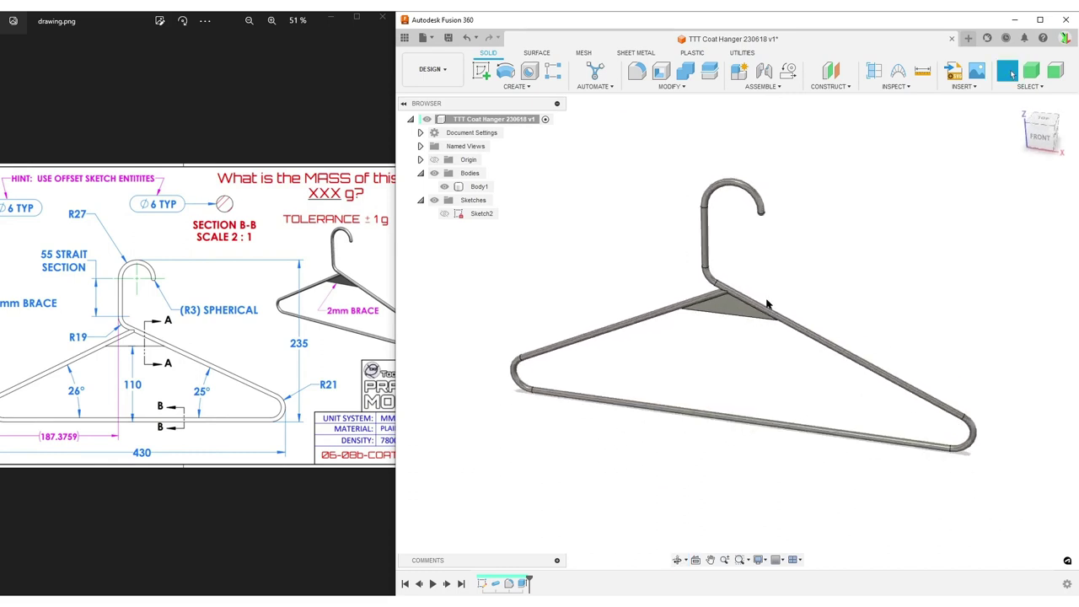
# Assign the TTT Plain Carbon Steel physical material from the Favorites library to the hanger body
pyautogui.moveTo(253, 337); pyautogui.dragTo(192, 337)
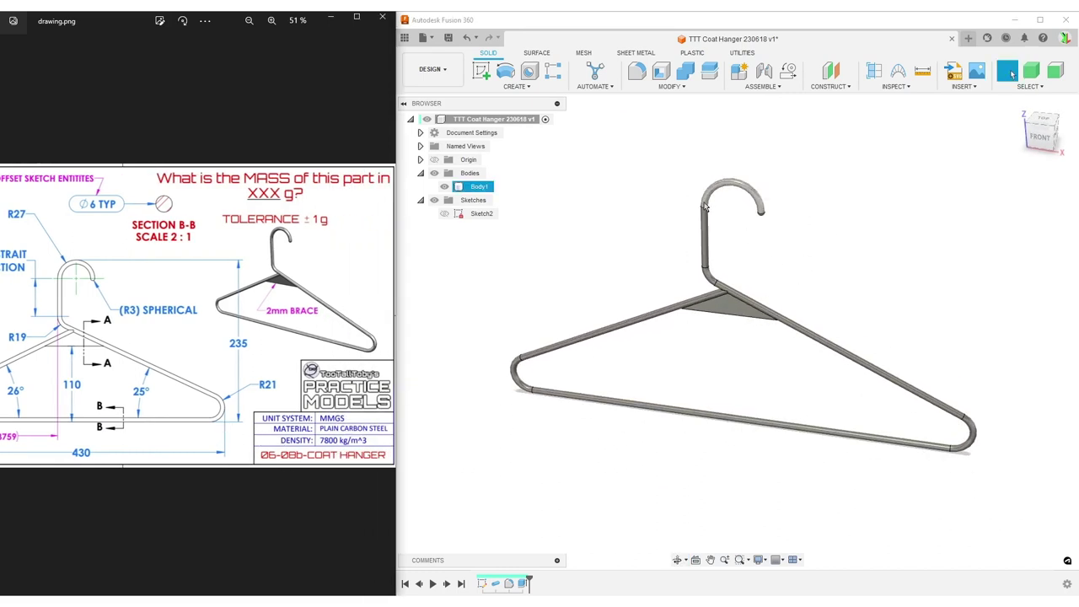
pyautogui.click(666, 87)
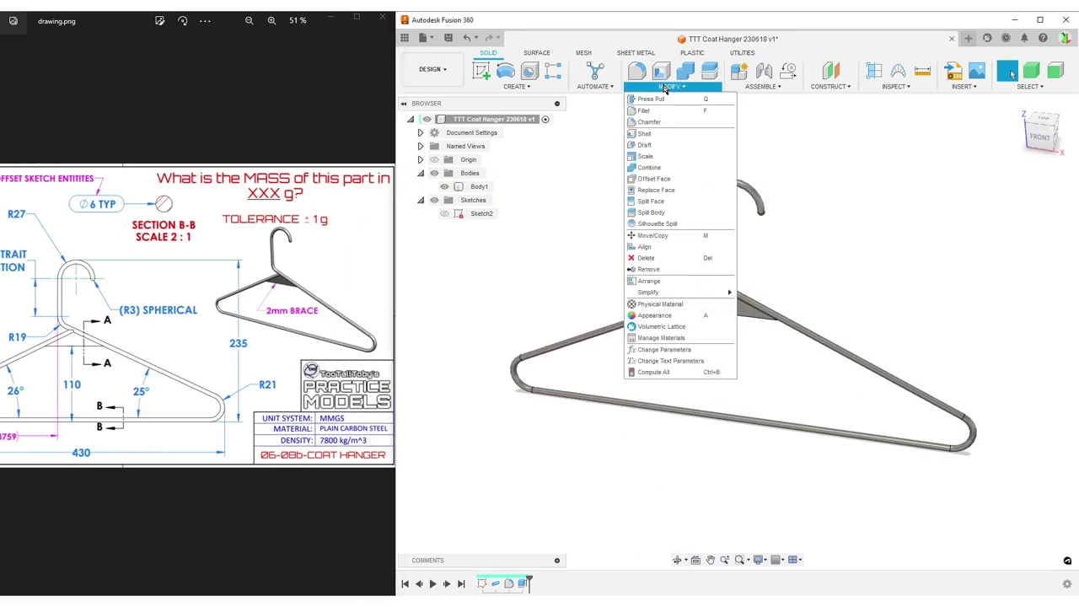
pyautogui.click(671, 308)
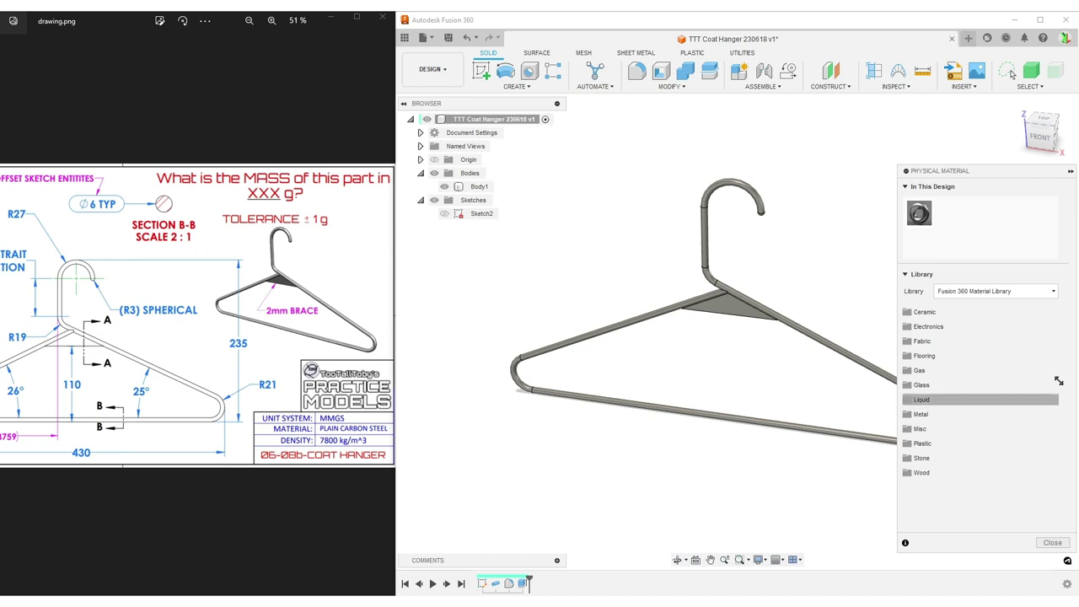
pyautogui.click(1042, 295)
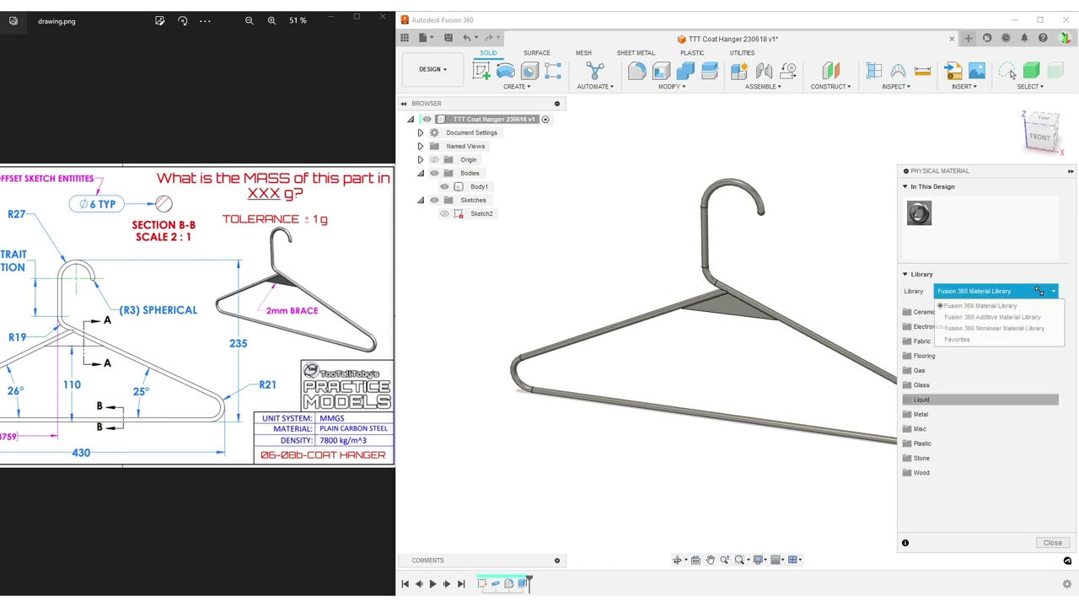
pyautogui.click(978, 341)
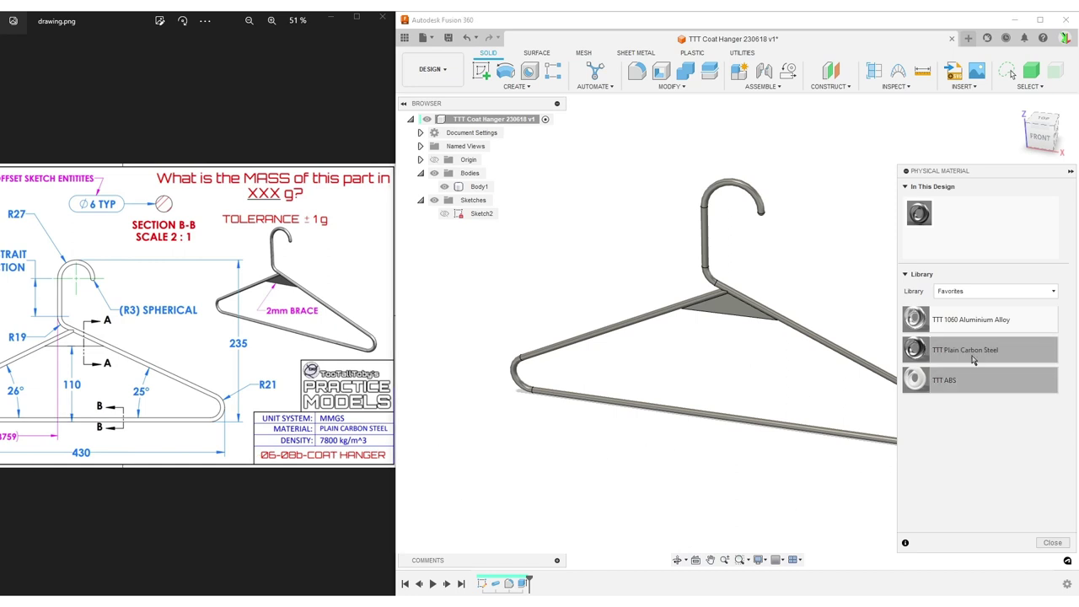
pyautogui.moveTo(975, 357); pyautogui.dragTo(758, 314)
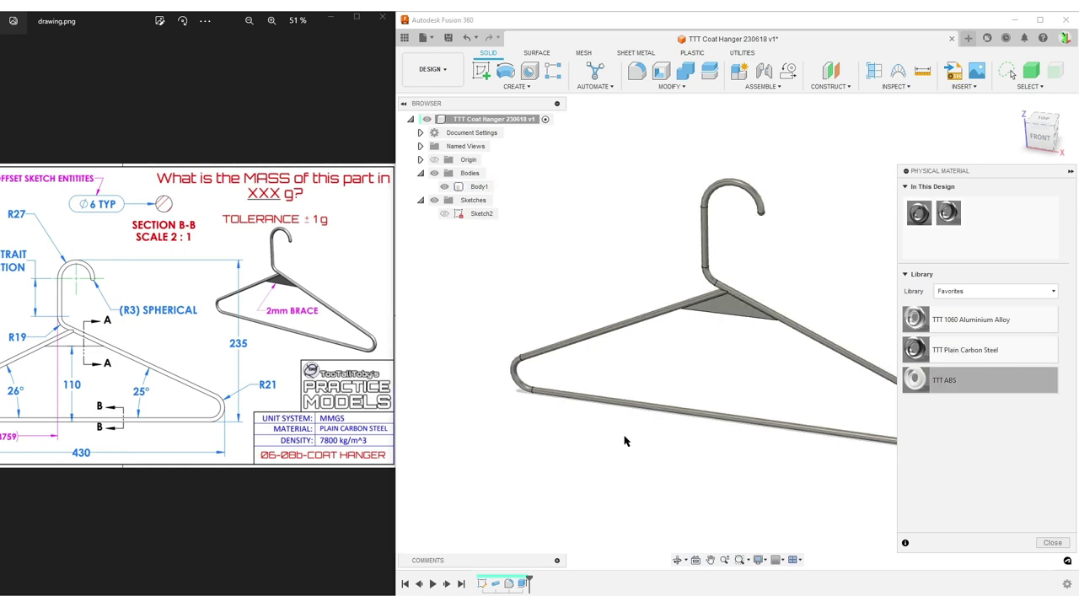
pyautogui.click(1053, 543)
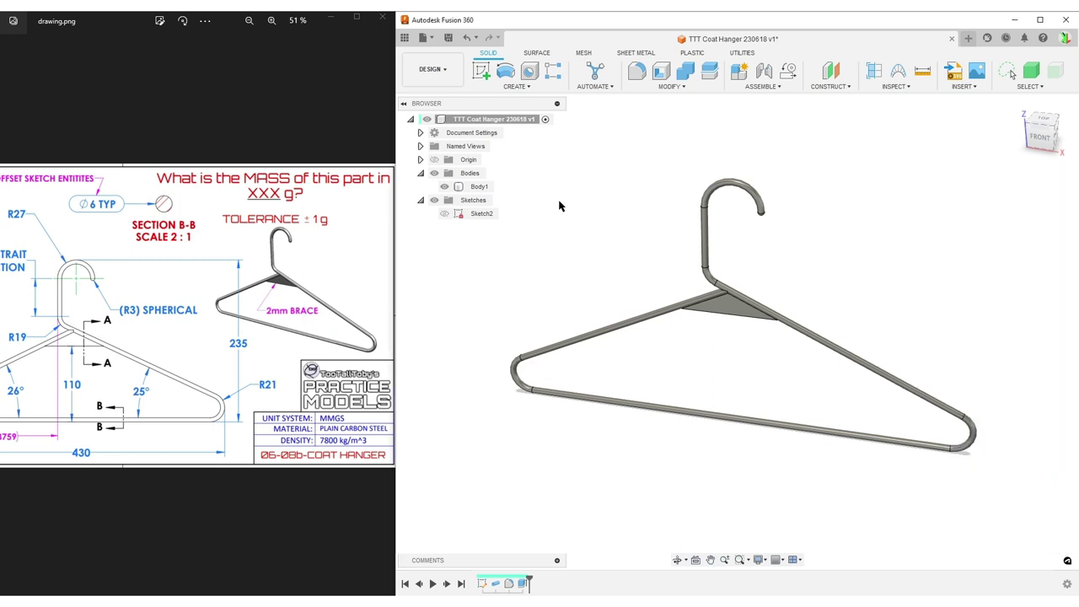
# Check the hanger body's mass in its properties against the published answer image, and return to the practice drawing
pyautogui.click(479, 187)
pyautogui.rightClick(475, 187)
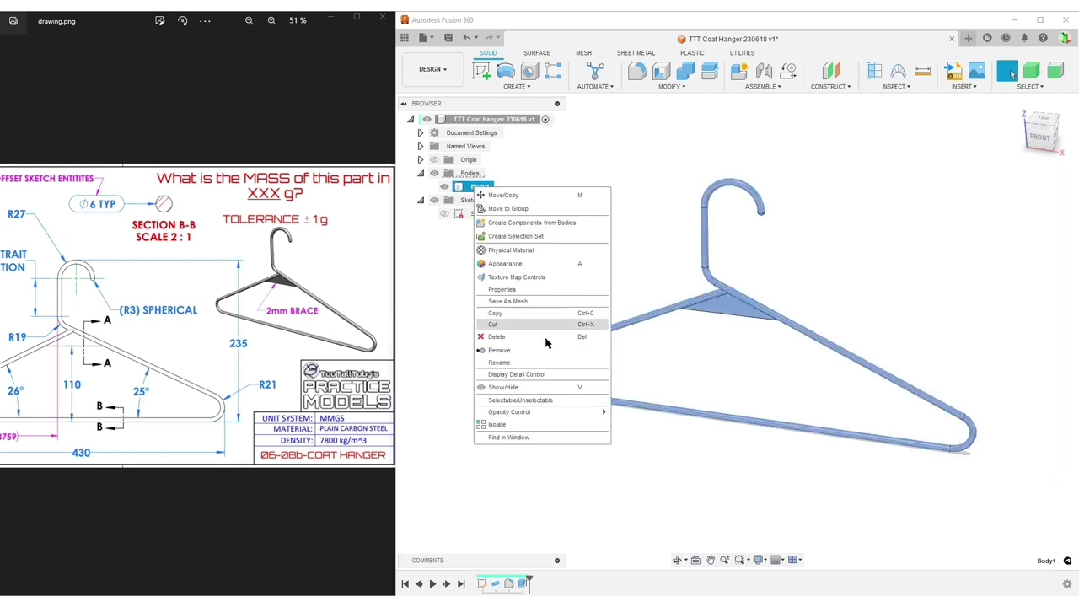
pyautogui.click(534, 294)
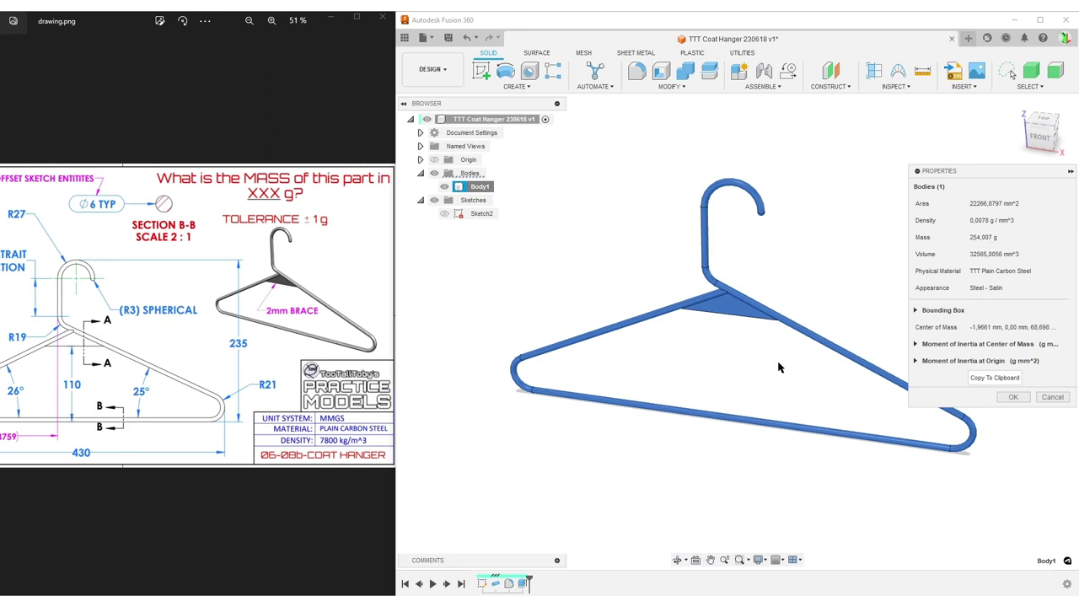
pyautogui.click(264, 105)
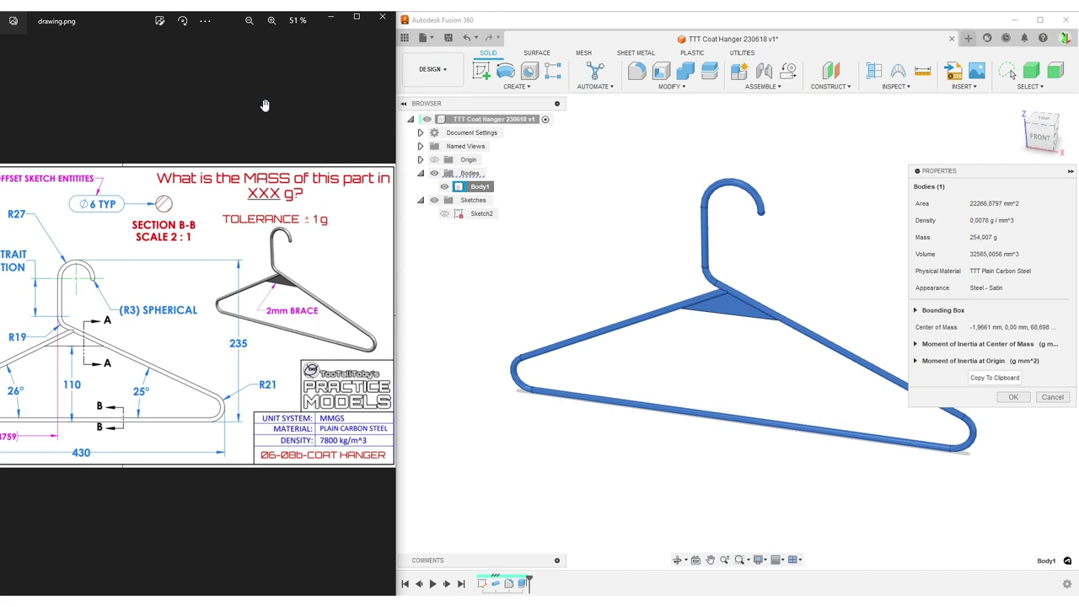
pyautogui.press('Right')
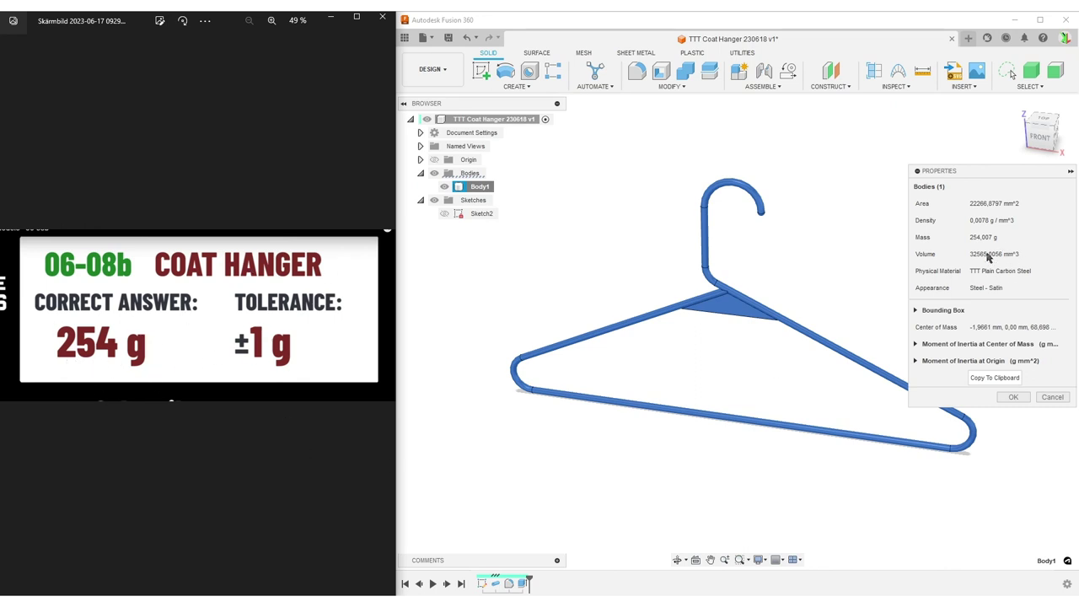
pyautogui.scroll(5, 736, 379)
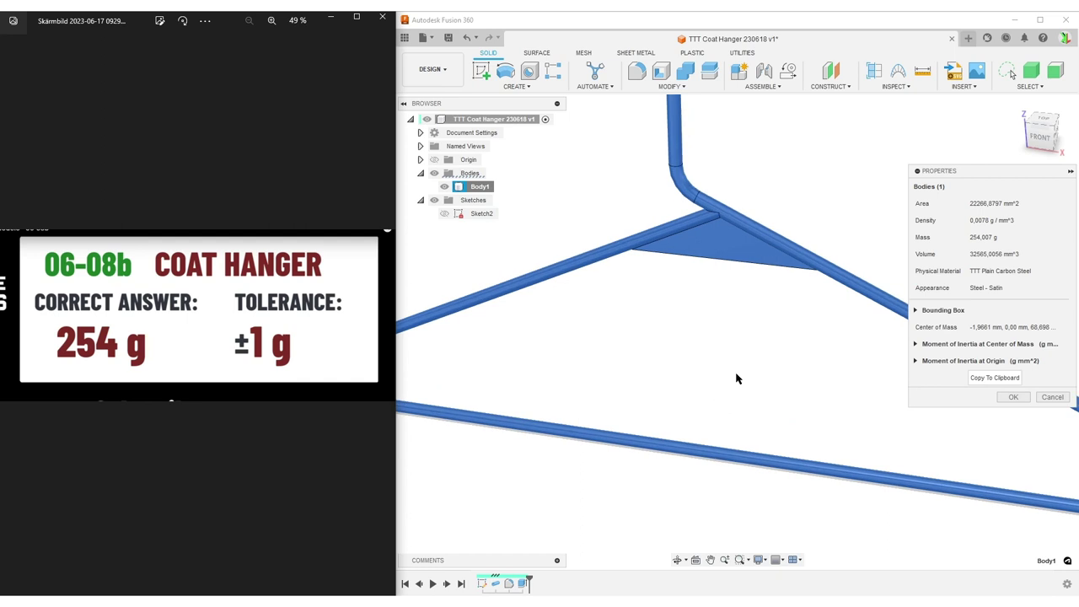
pyautogui.scroll(-5, 736, 378)
pyautogui.click(1013, 397)
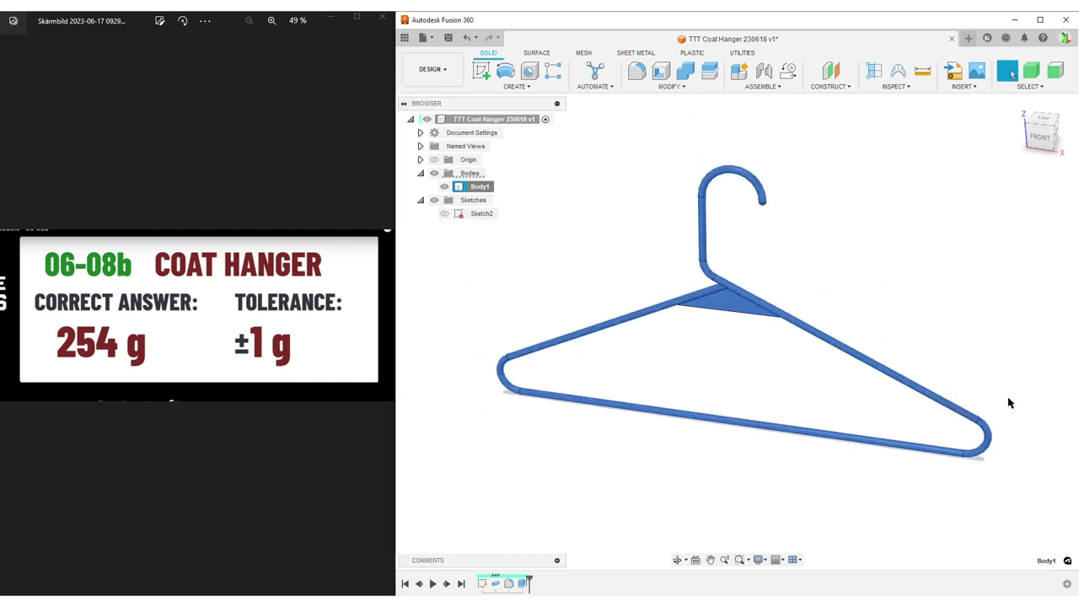
pyautogui.click(673, 400)
pyautogui.click(252, 202)
pyautogui.press('Left')
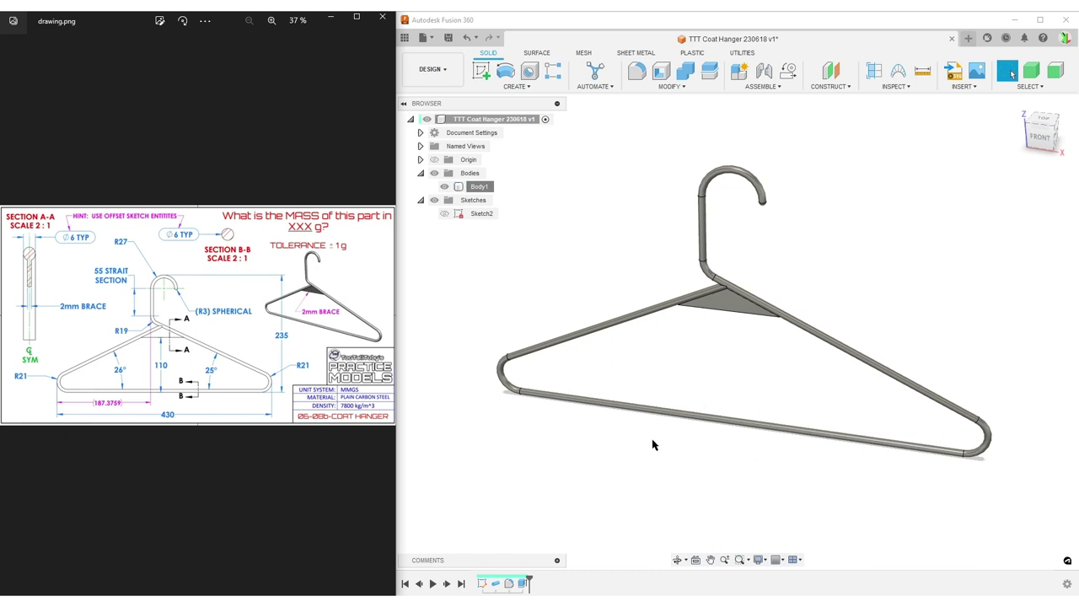
# Turn the hanger to a near-front view and show its sketch together with the sketch dimensions
pyautogui.moveTo(674, 474)
pyautogui.keyDown('shift'); pyautogui.mouseDown(button='middle')
pyautogui.moveTo(759, 489)
pyautogui.moveTo(862, 475)
pyautogui.moveTo(895, 311)
pyautogui.moveTo(911, 429)
pyautogui.moveTo(626, 480)
pyautogui.moveTo(645, 495)
pyautogui.moveTo(801, 430)
pyautogui.moveTo(733, 400)
pyautogui.moveTo(703, 446)
pyautogui.mouseUp(button='middle'); pyautogui.keyUp('shift')
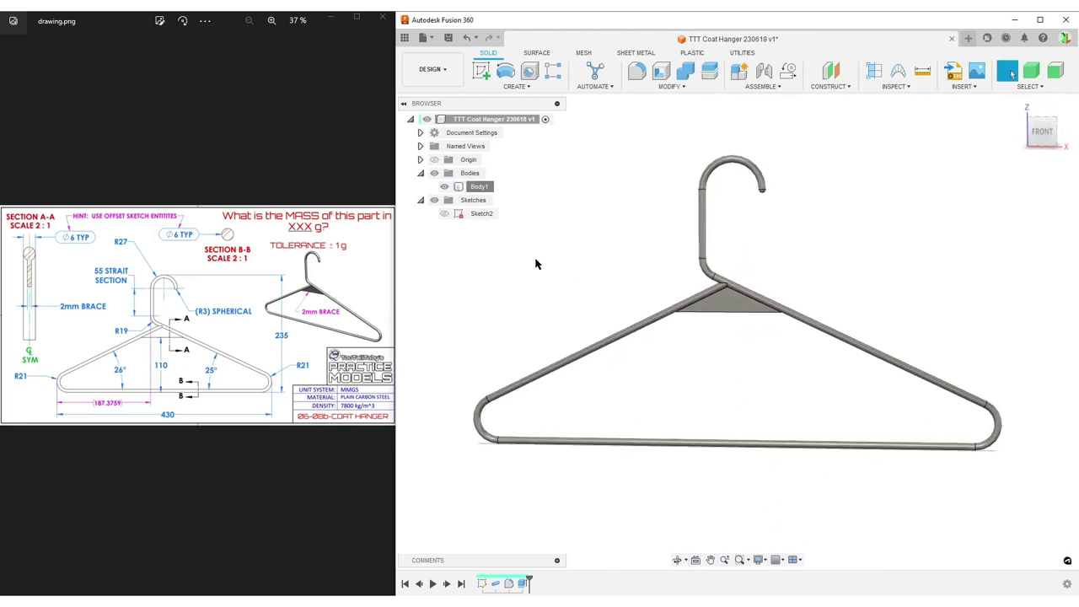
pyautogui.click(444, 213)
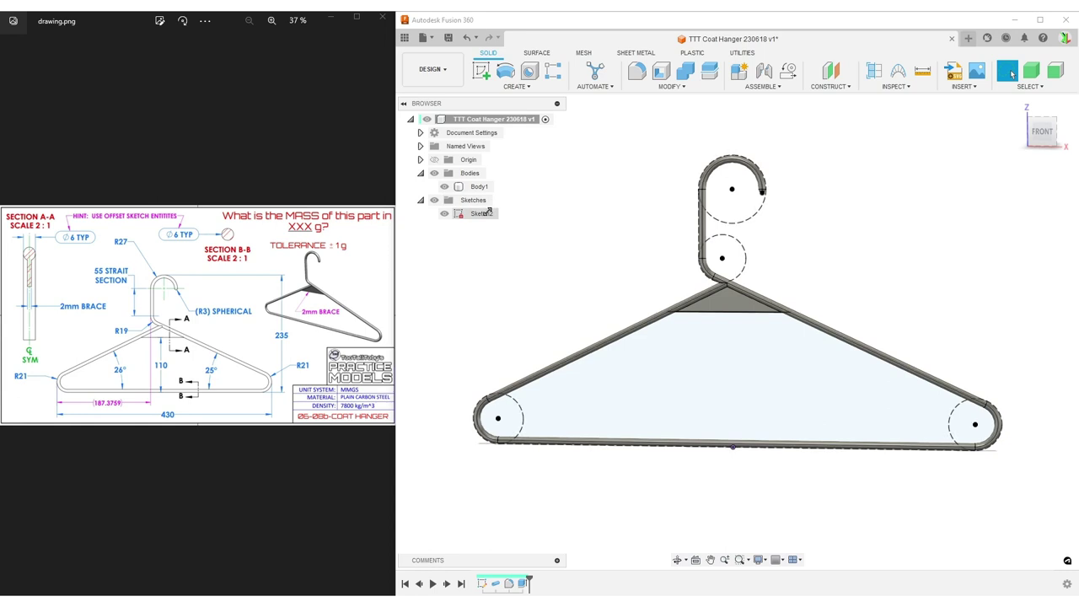
pyautogui.rightClick(481, 213)
pyautogui.click(525, 356)
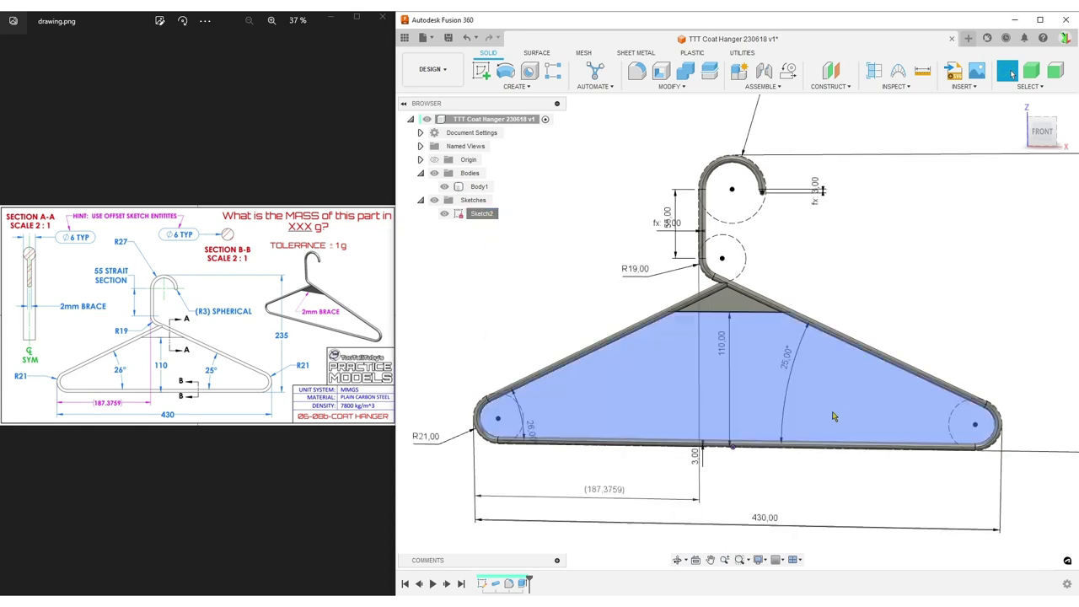
pyautogui.scroll(-2, 765, 414)
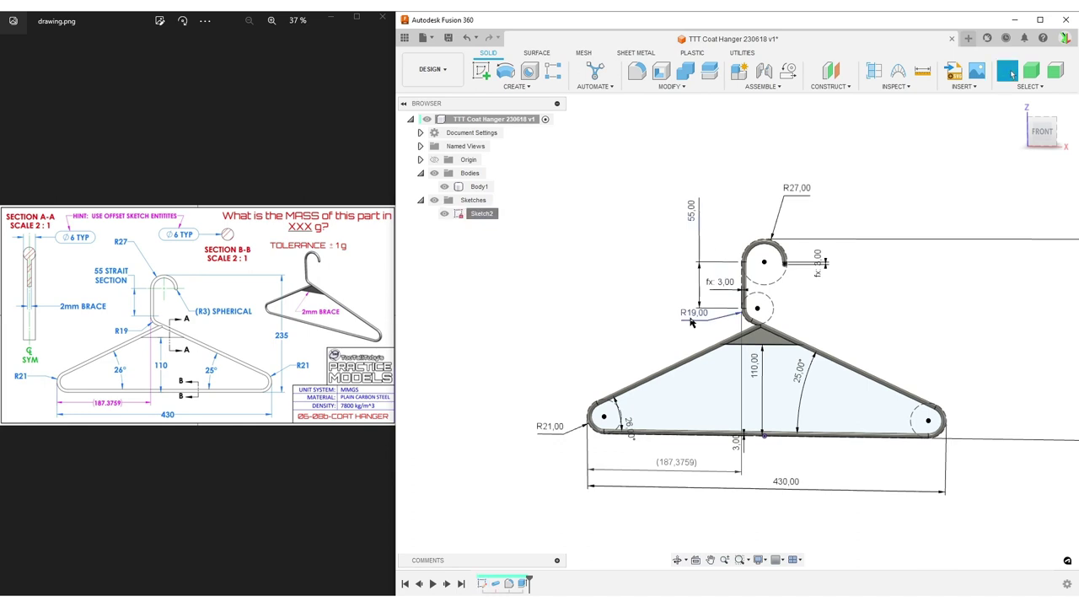
pyautogui.scroll(-3, 882, 287)
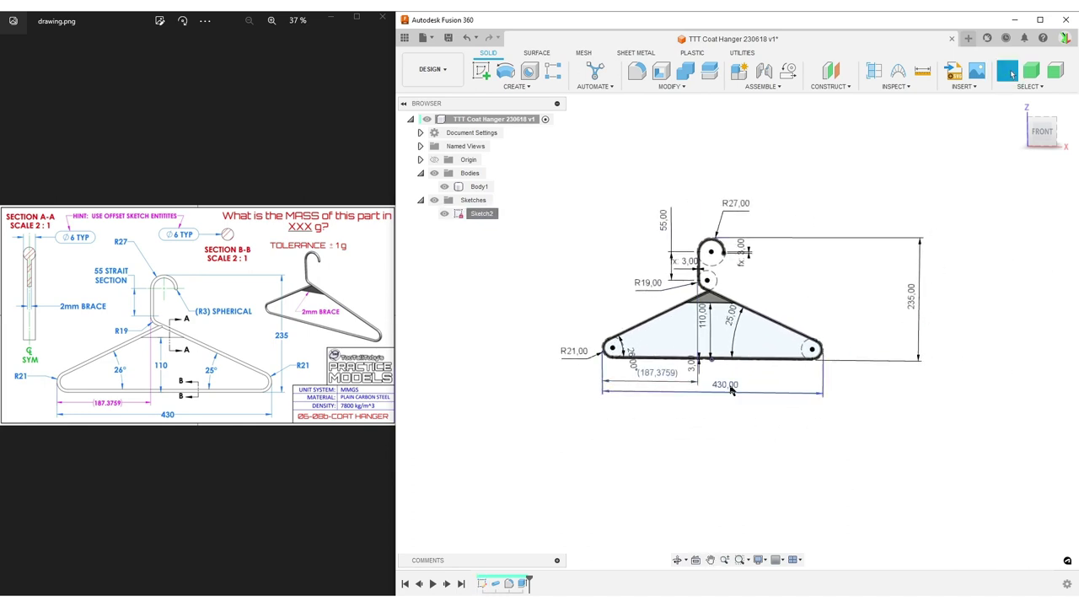
# Reposition the 430, 26°, 110, 187.3759 and lower 3 mm dimensions so that they are clearly spaced around the hanger
pyautogui.moveTo(729, 386); pyautogui.dragTo(726, 404)
pyautogui.moveTo(631, 356); pyautogui.dragTo(663, 338)
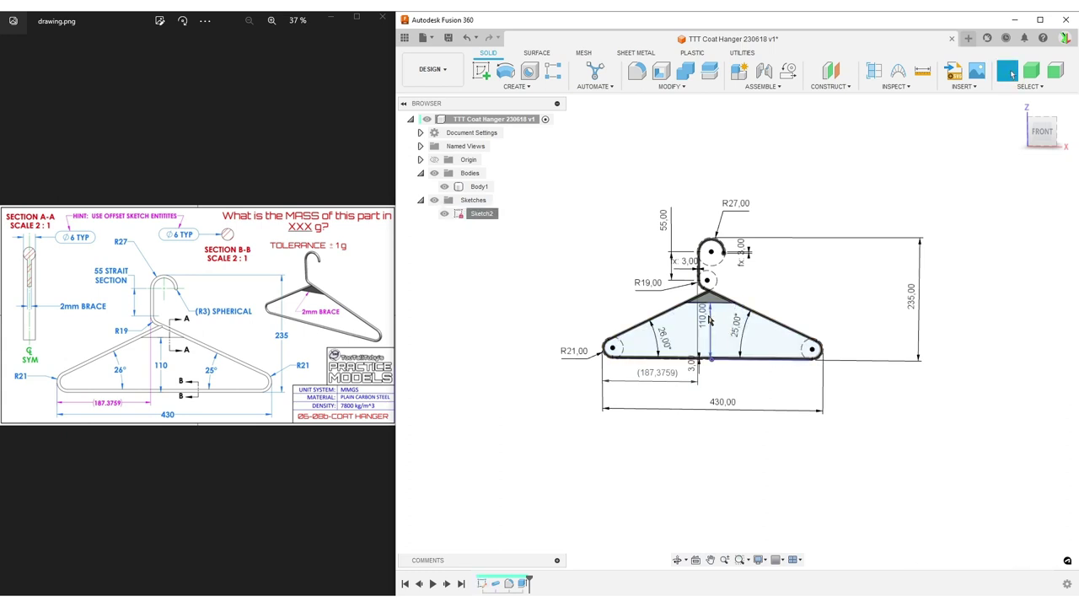
pyautogui.moveTo(702, 323); pyautogui.dragTo(709, 324)
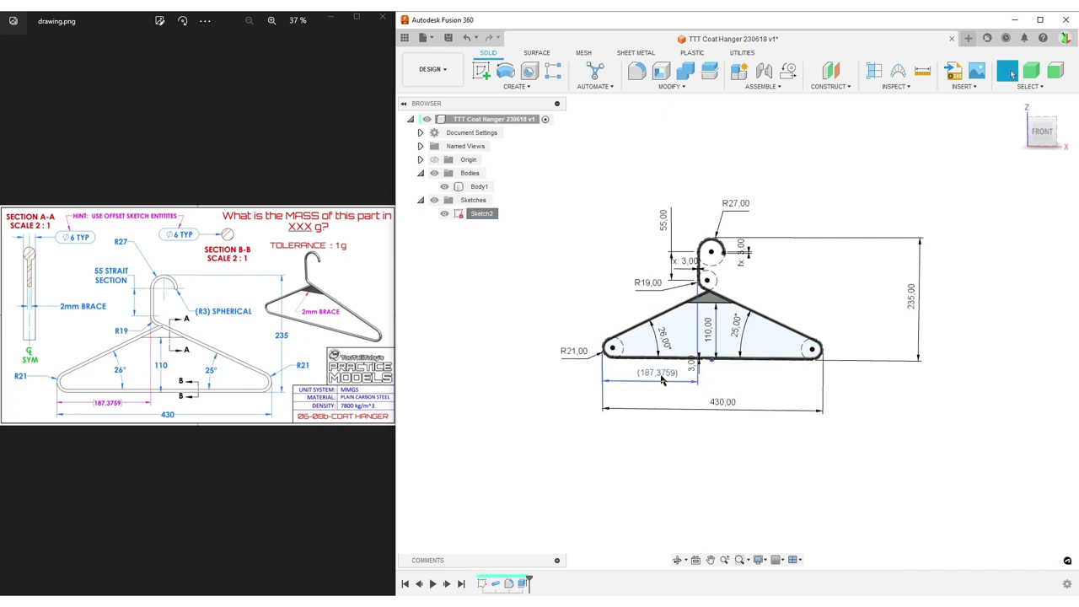
pyautogui.moveTo(662, 379); pyautogui.dragTo(760, 378)
pyautogui.press('Escape')
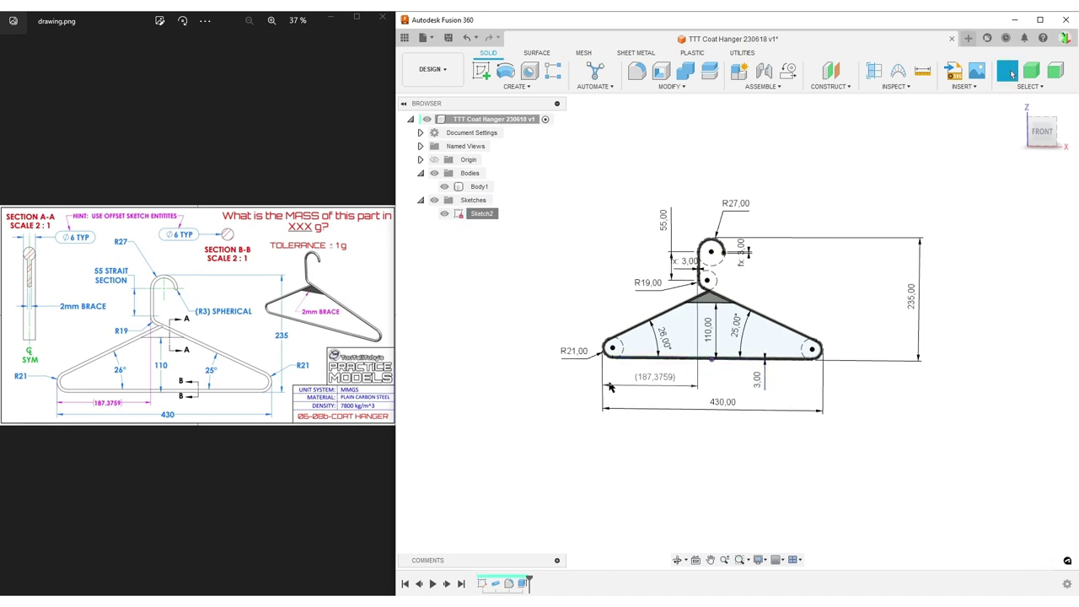